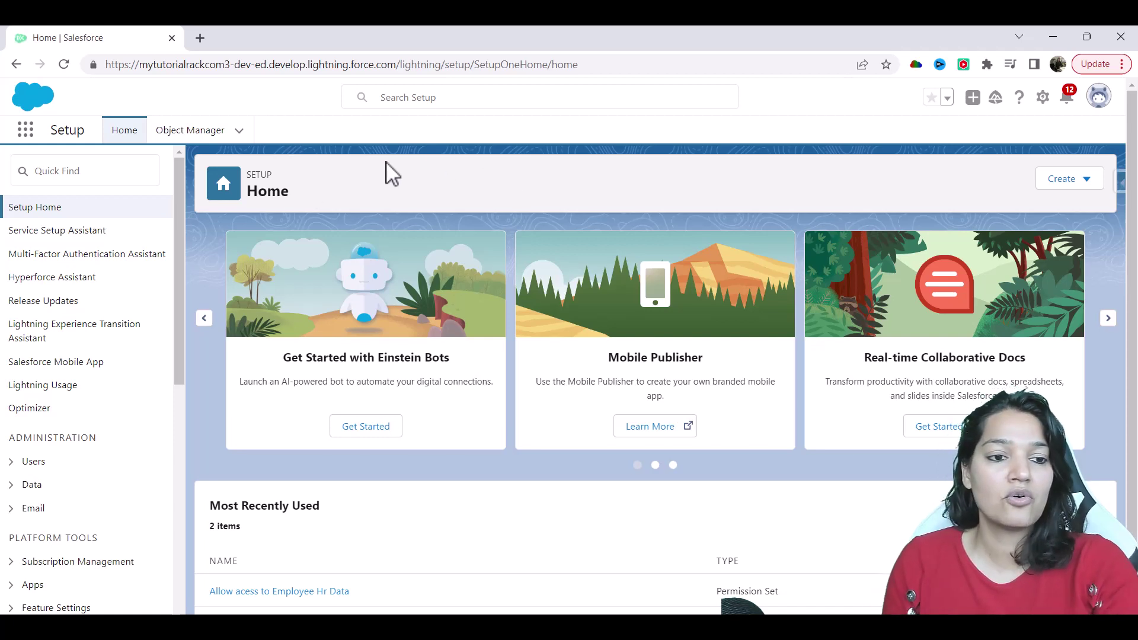
# - Find Named Credentials in Setup using the search term "named" and open its page
pyautogui.click(124, 175)
pyautogui.write('named')
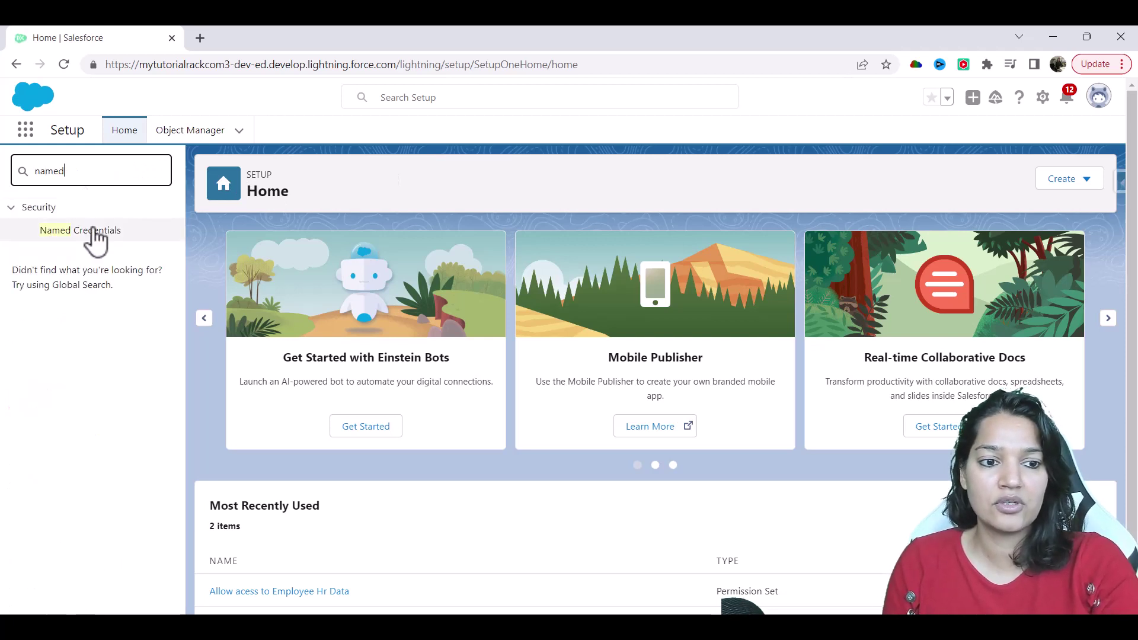
pyautogui.click(94, 232)
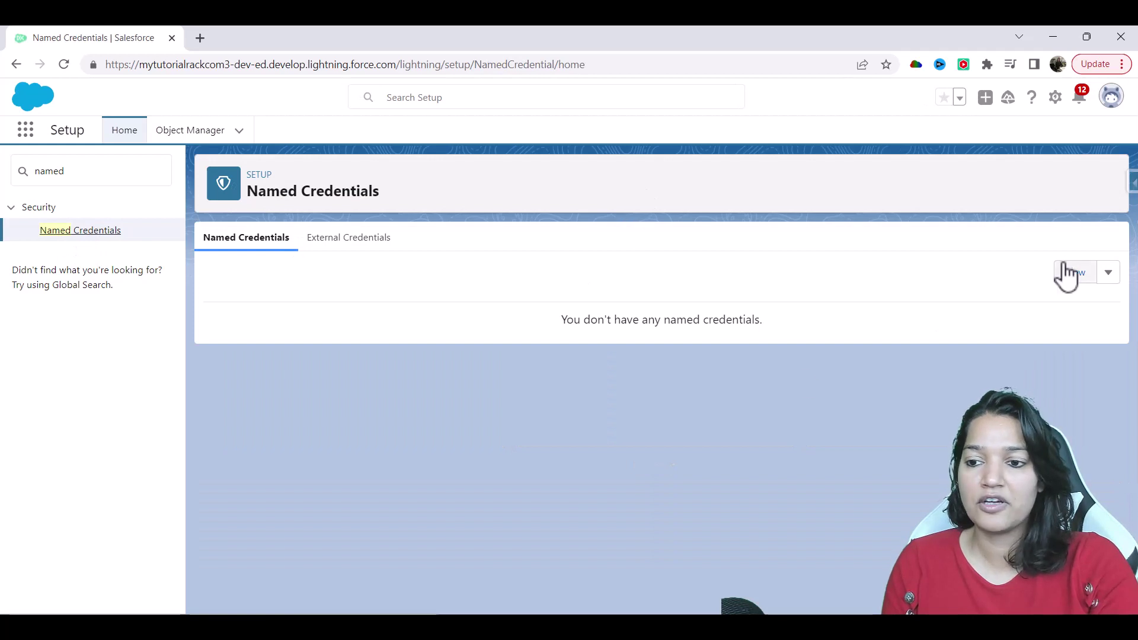
pyautogui.click(1067, 274)
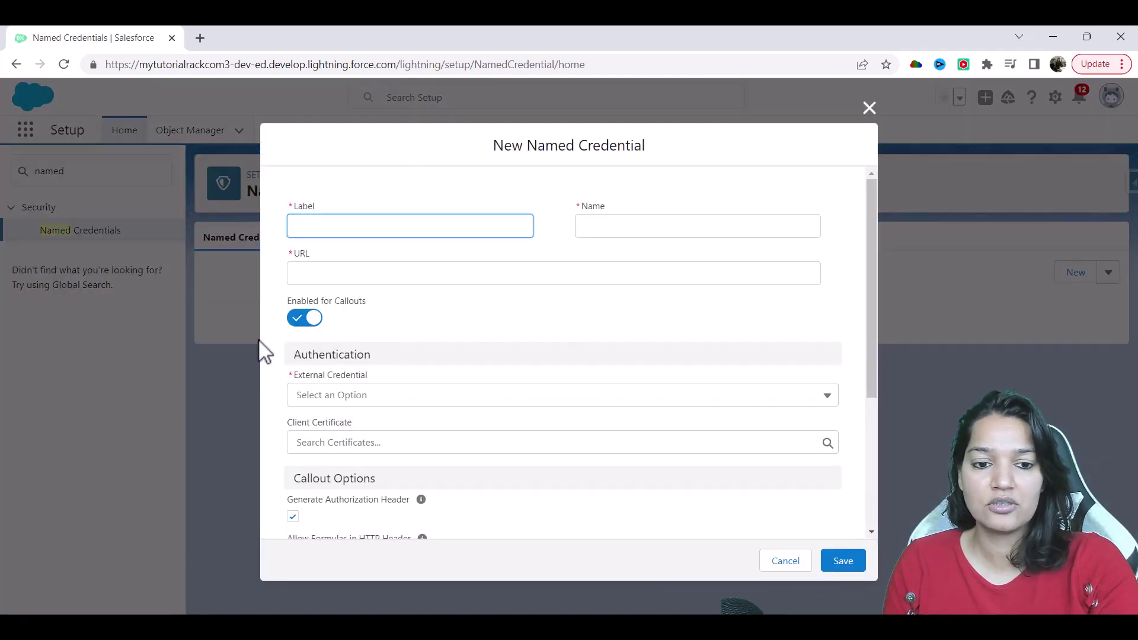
pyautogui.click(350, 376)
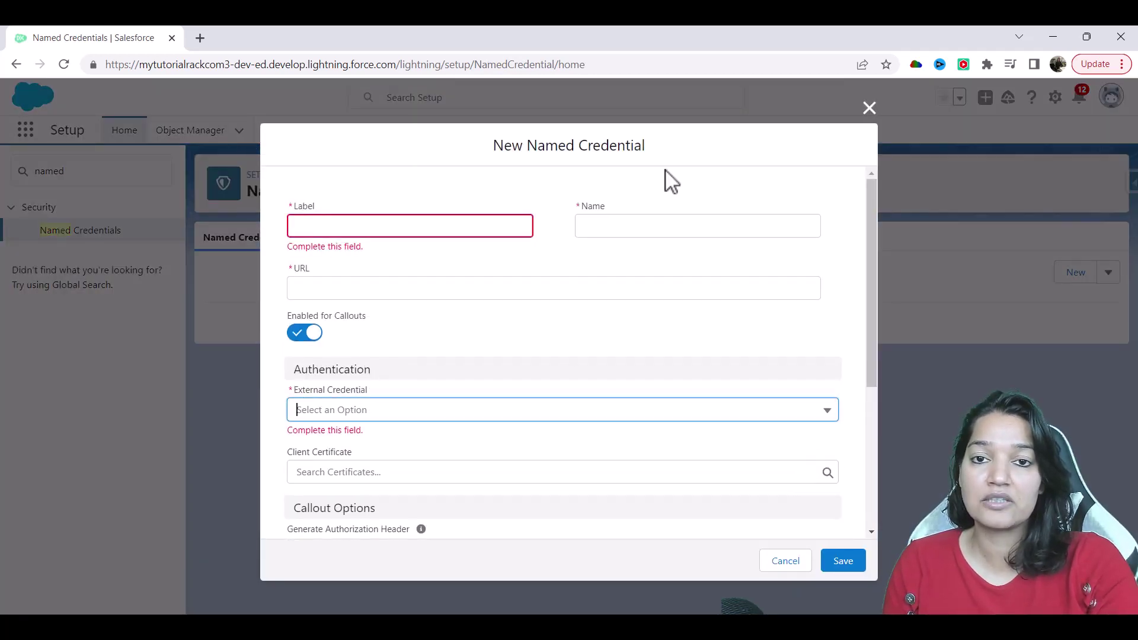
pyautogui.click(869, 108)
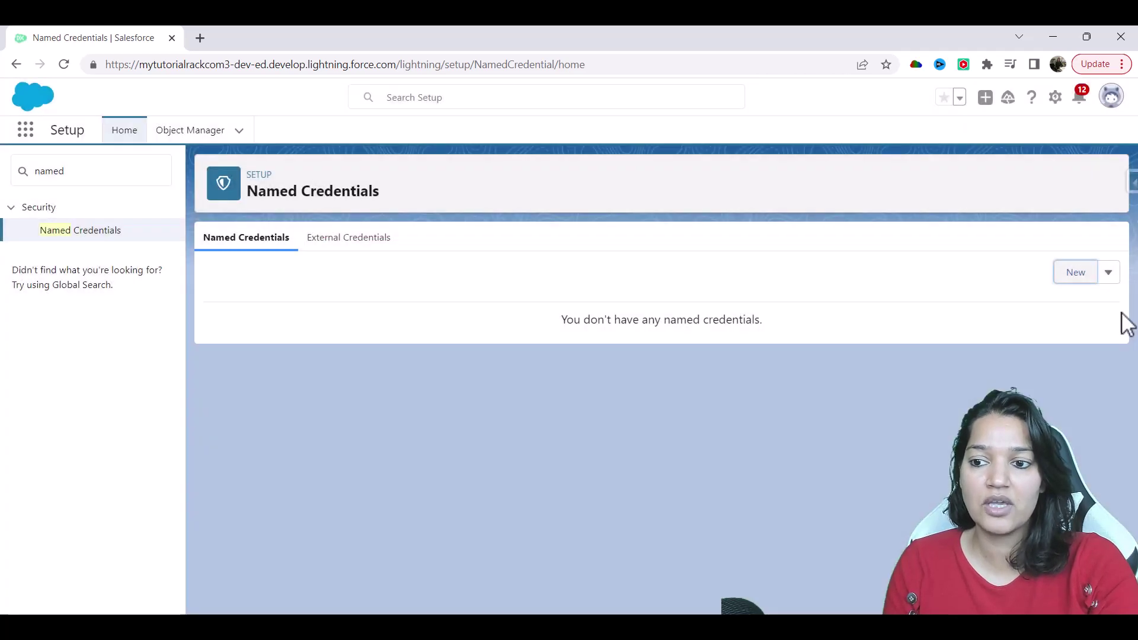
pyautogui.click(1107, 273)
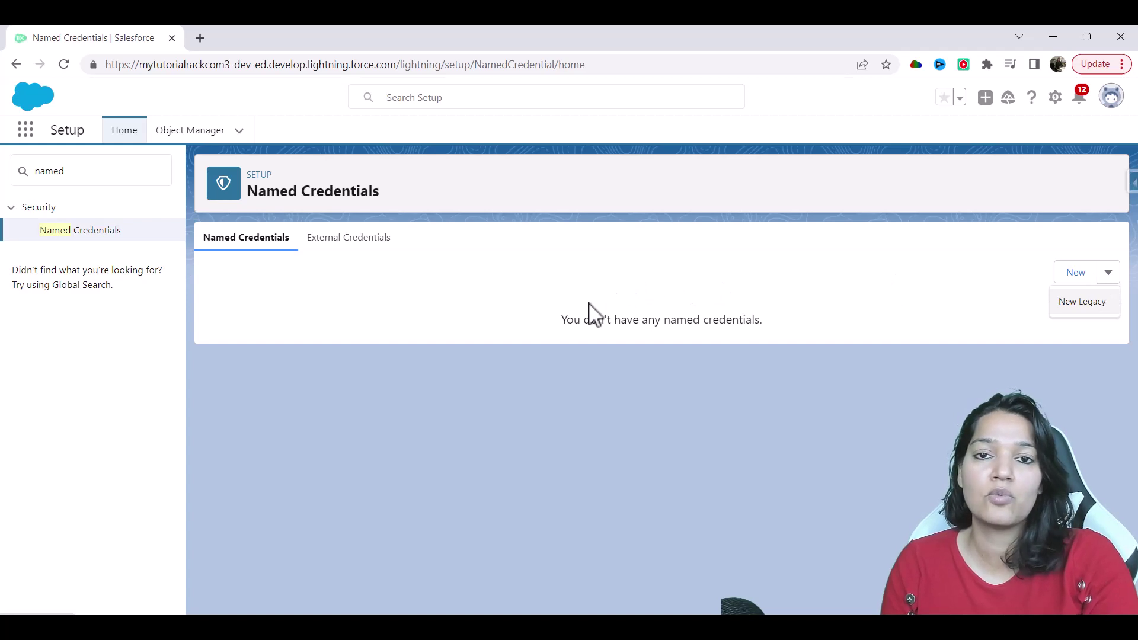
# - Start a new external credential with the label "Employee App Source" and the name "EmployeeAppSourceCredential"
pyautogui.click(331, 240)
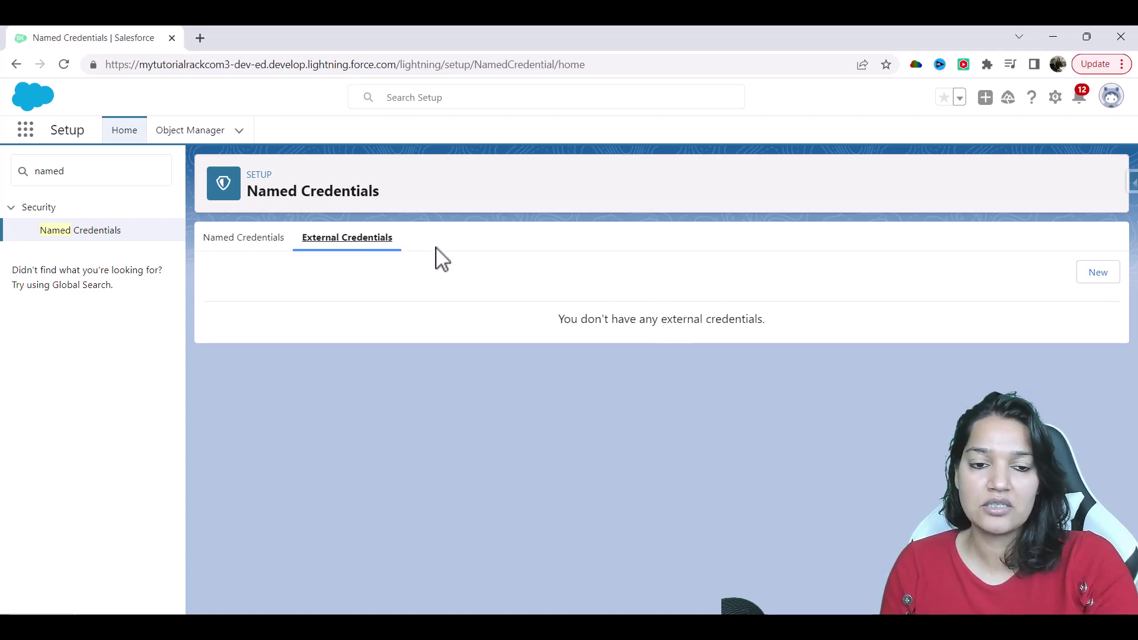
pyautogui.click(1097, 274)
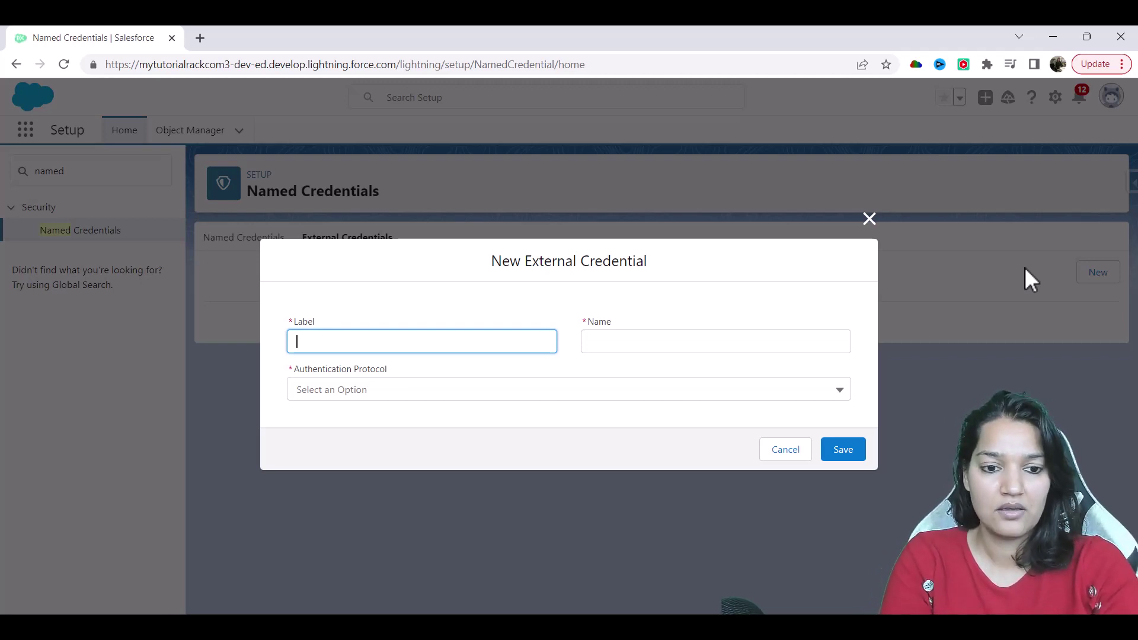
pyautogui.write('Employee App So')
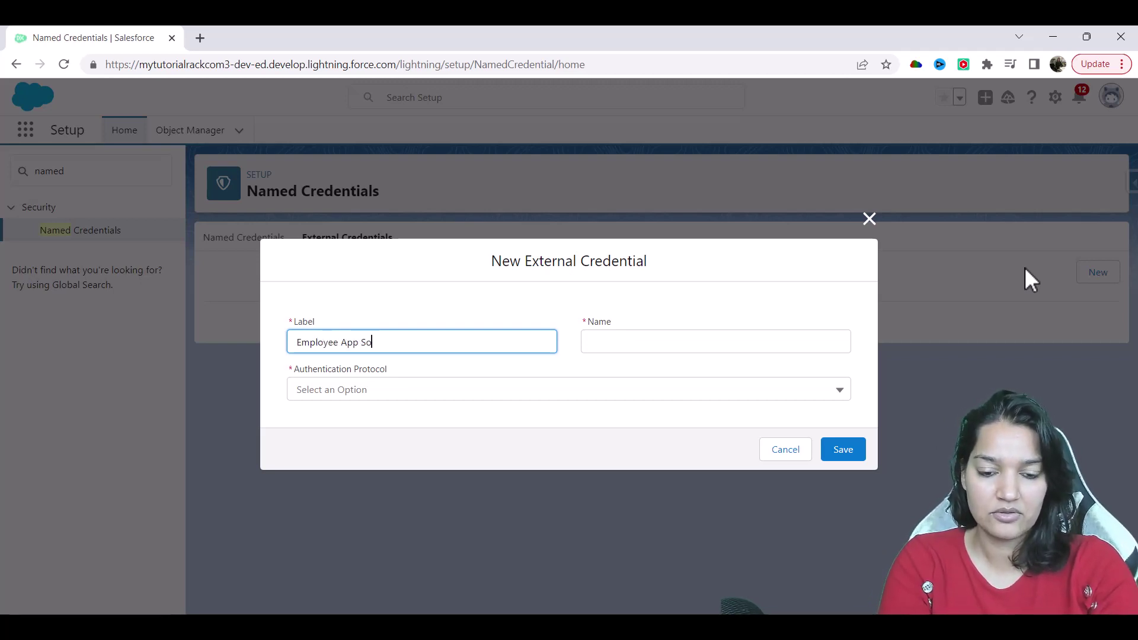
pyautogui.write('urce')
pyautogui.press('Tab')
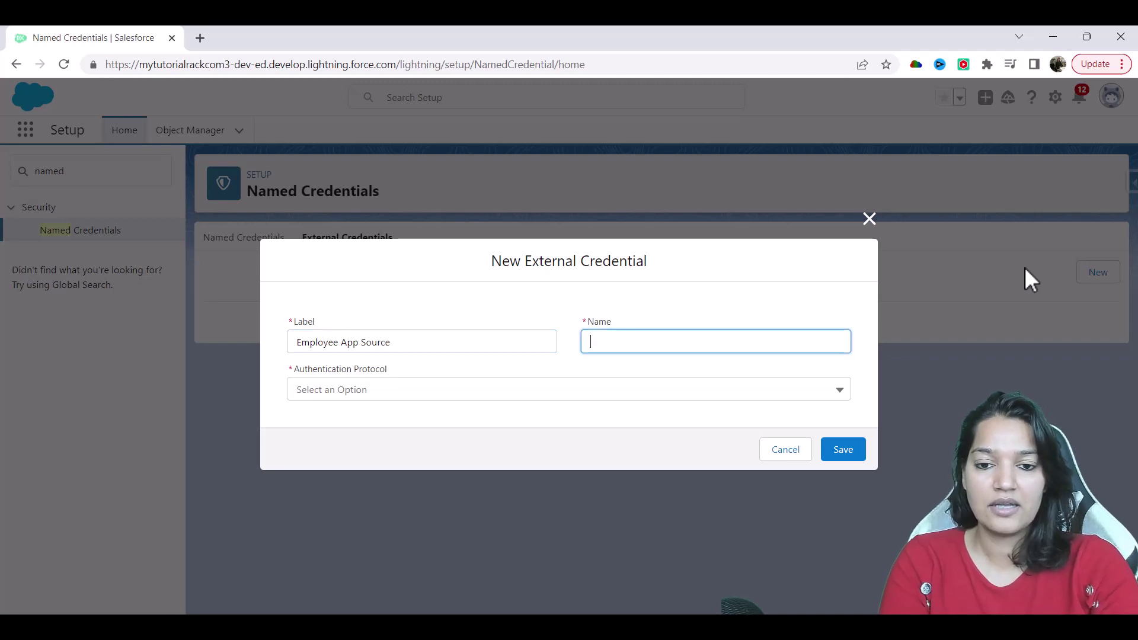
pyautogui.write('Emplo')
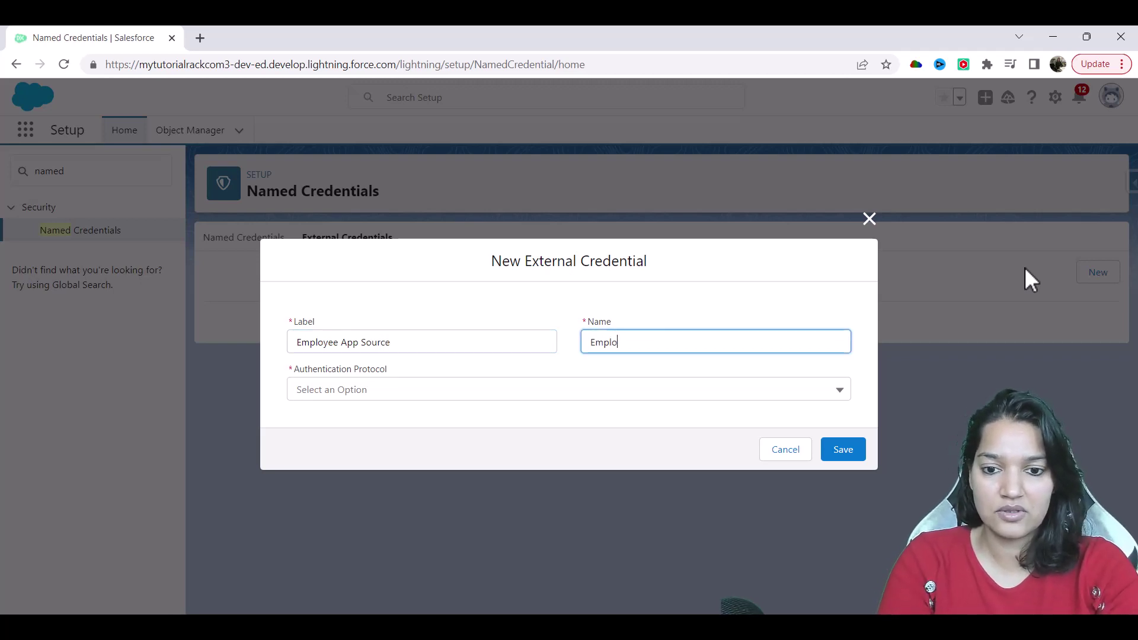
pyautogui.write('yeeAppSour')
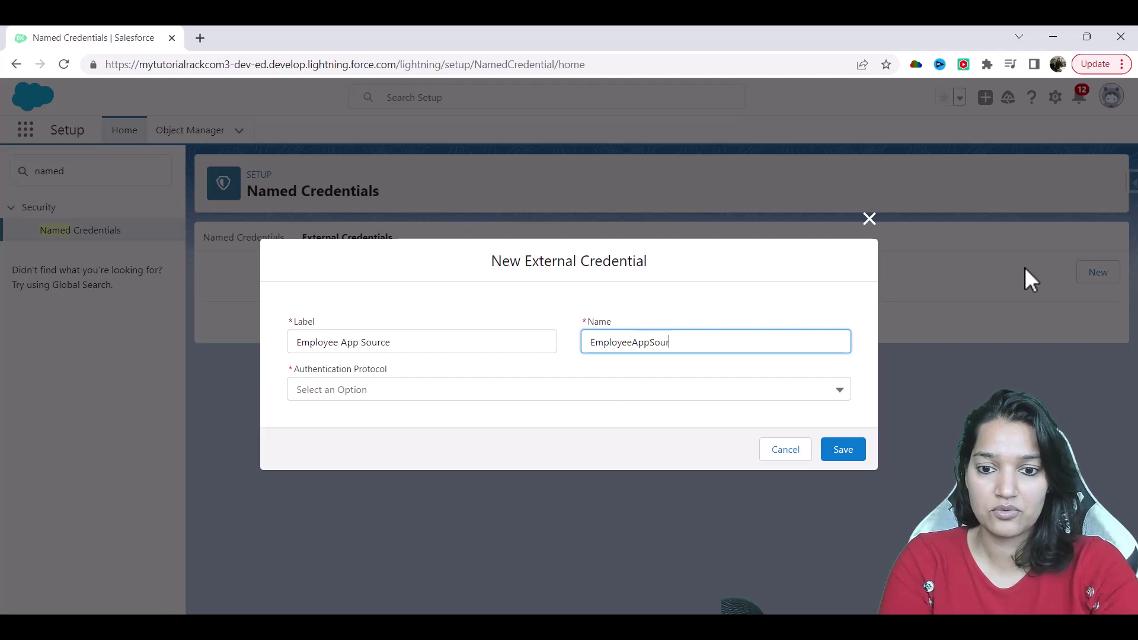
pyautogui.write('ceCredential')
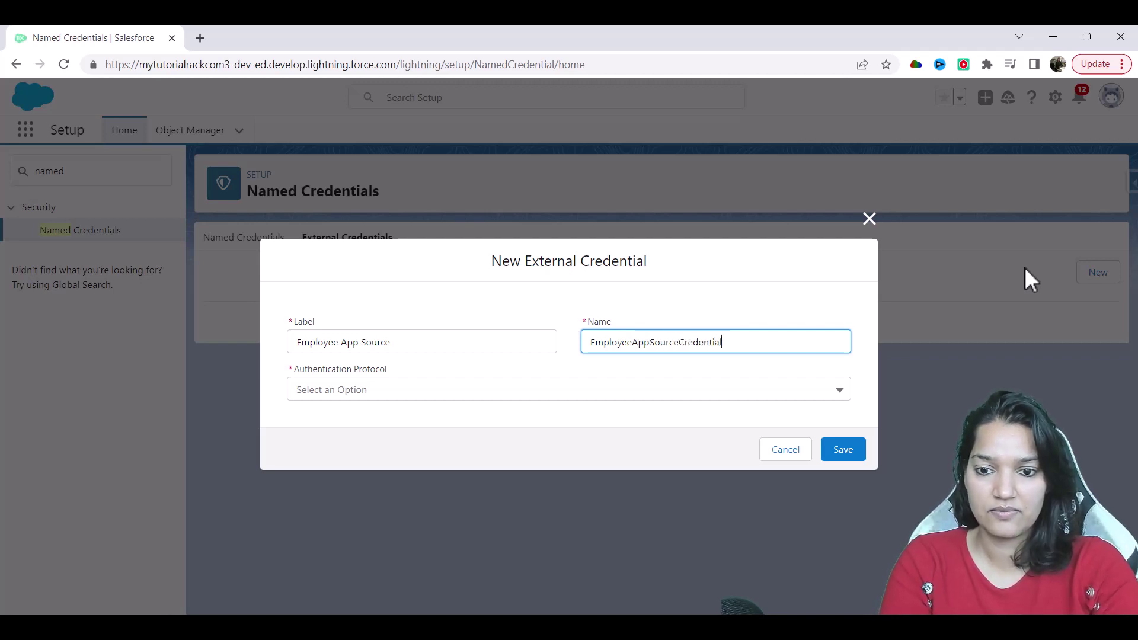
pyautogui.press('Tab')
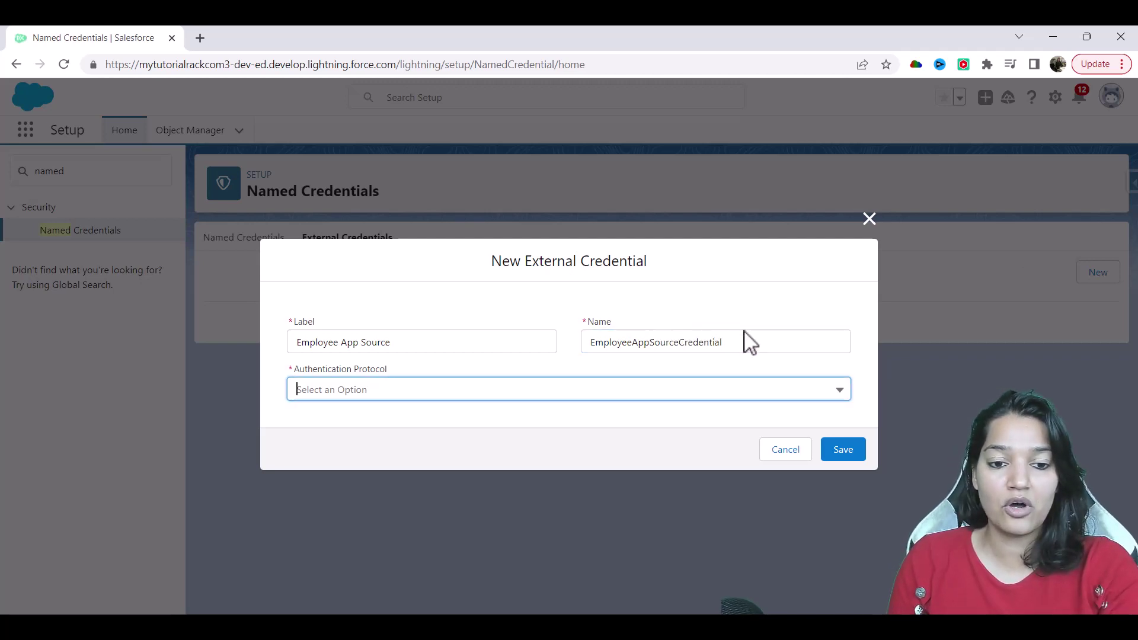
# - Set the external credential's authentication protocol to OAuth 2.0 with Browser Flow as the flow type
pyautogui.click(549, 390)
pyautogui.click(326, 420)
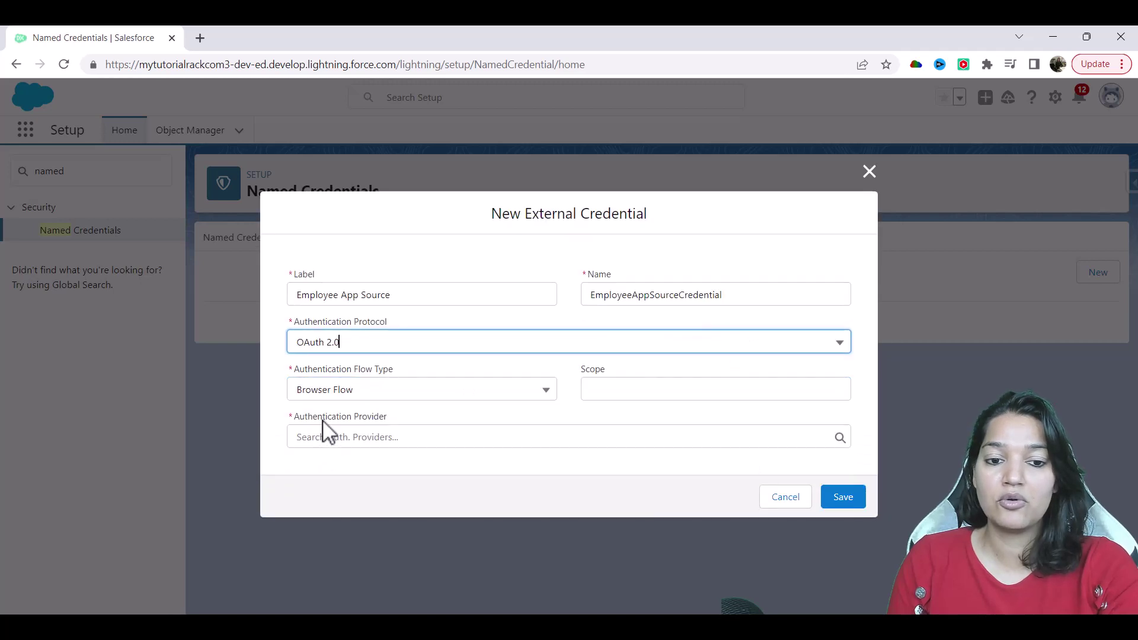
pyautogui.click(333, 391)
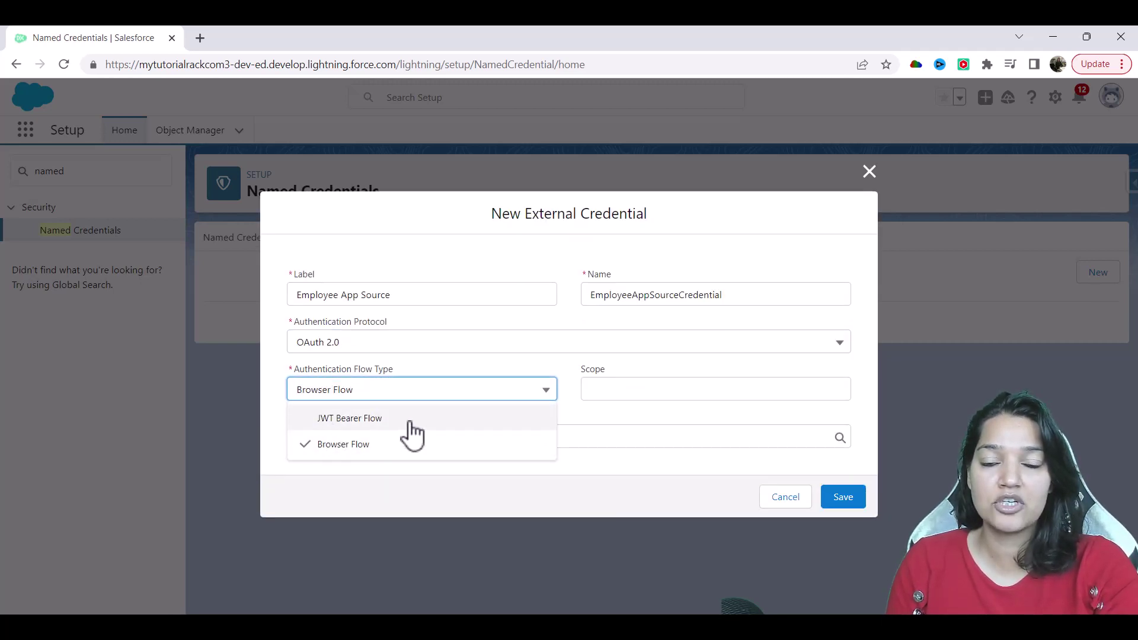
pyautogui.click(344, 458)
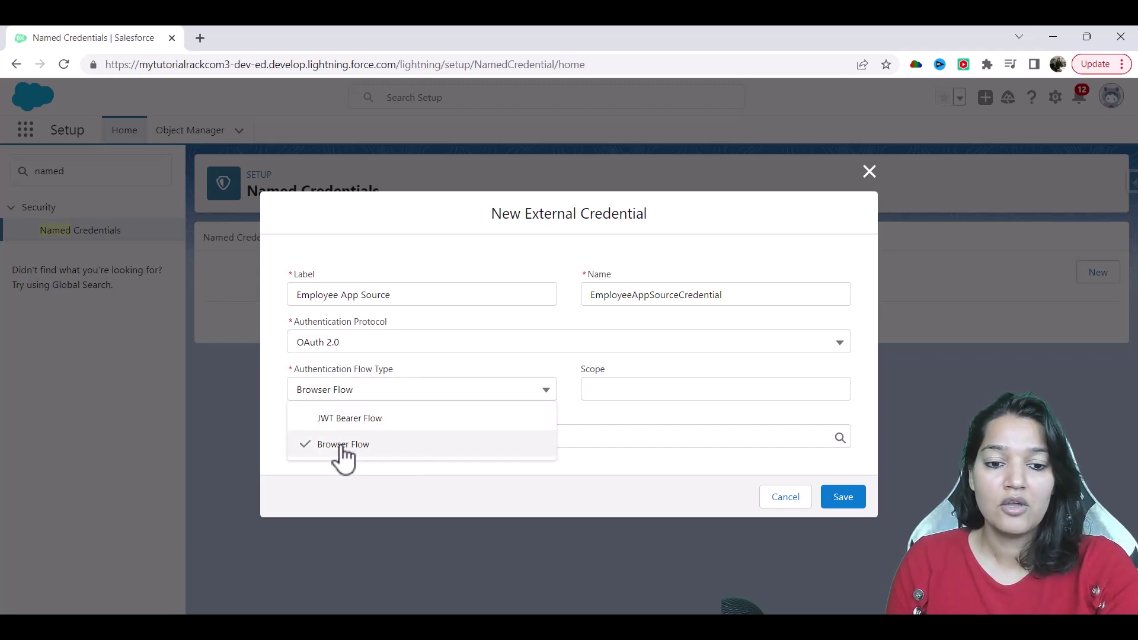
pyautogui.click(343, 446)
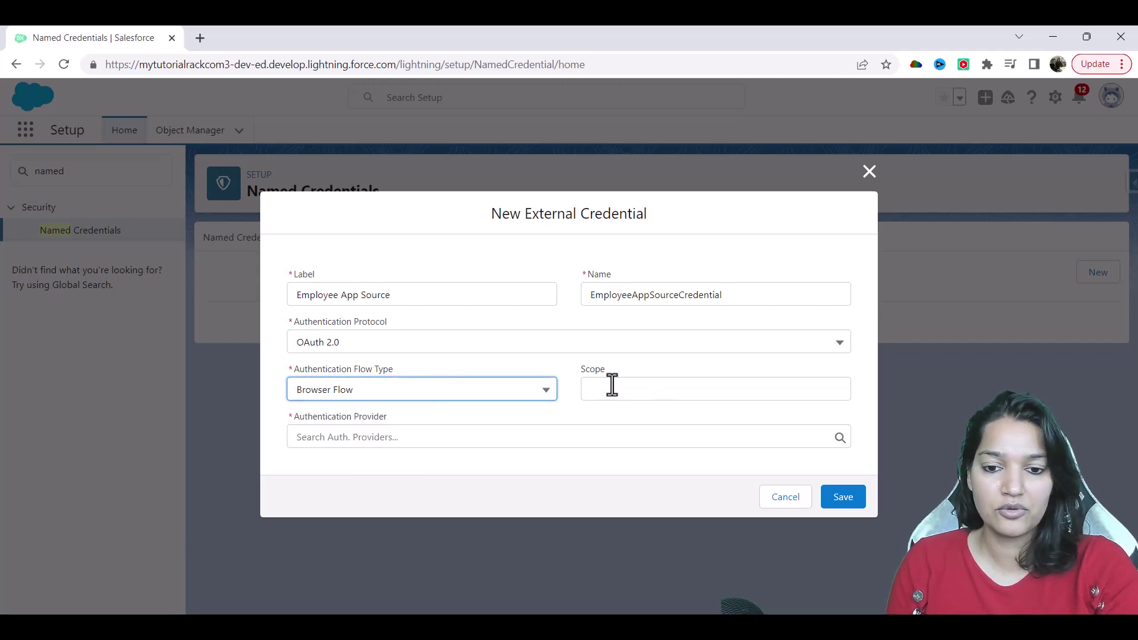
# - Choose Salesforce Auth Provider as the authentication provider and save the external credential
pyautogui.click(586, 374)
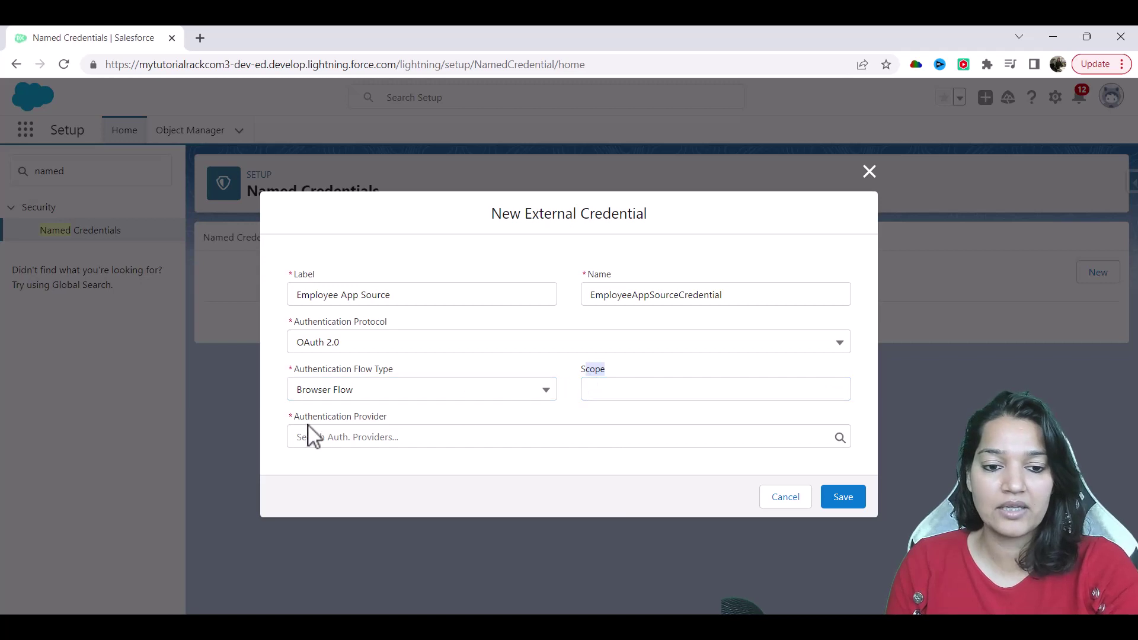
pyautogui.moveTo(295, 416); pyautogui.dragTo(397, 415)
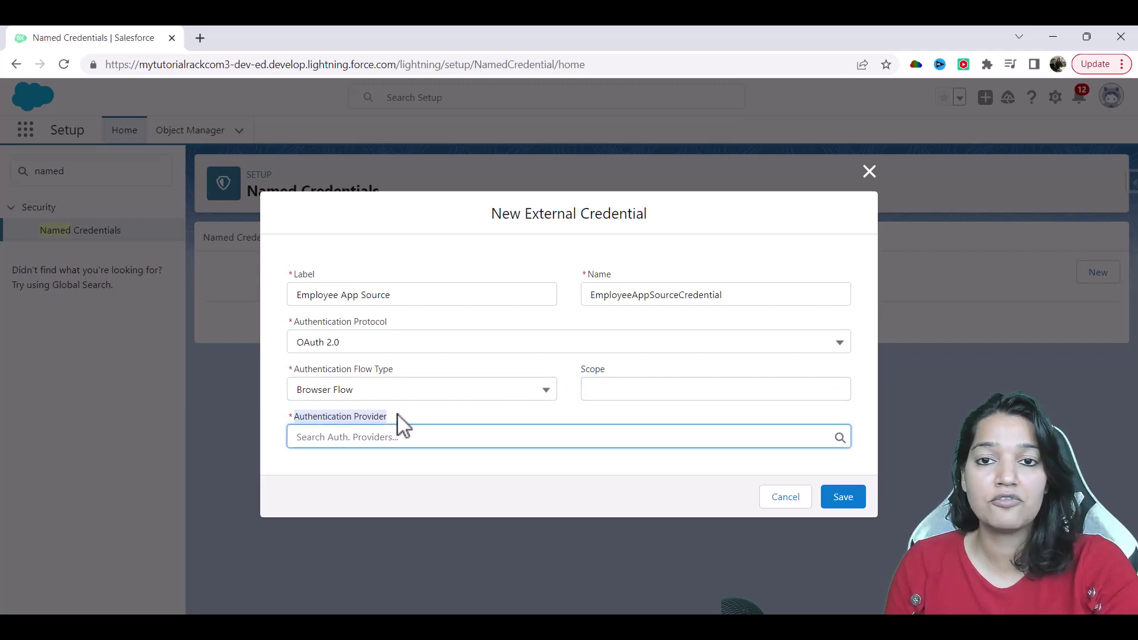
pyautogui.click(363, 437)
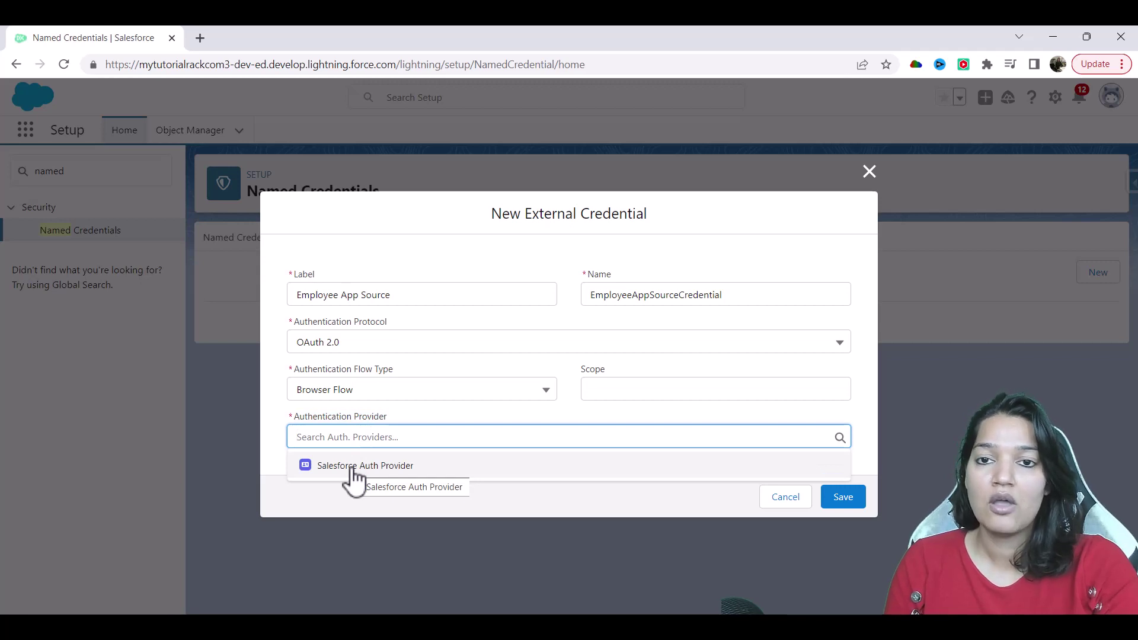
pyautogui.click(350, 477)
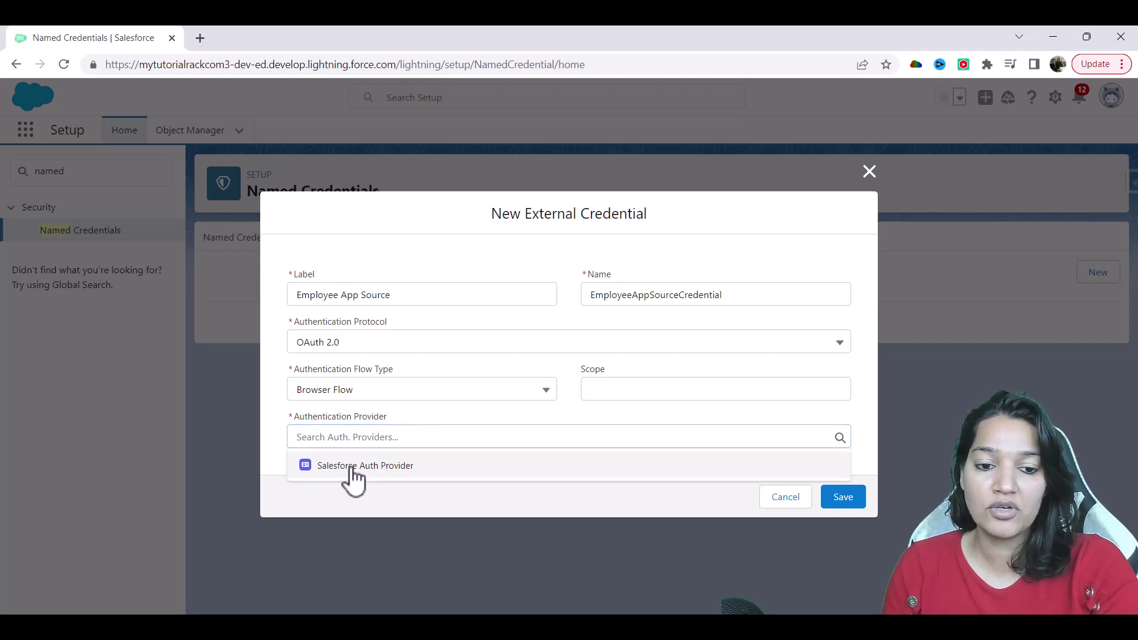
pyautogui.click(844, 501)
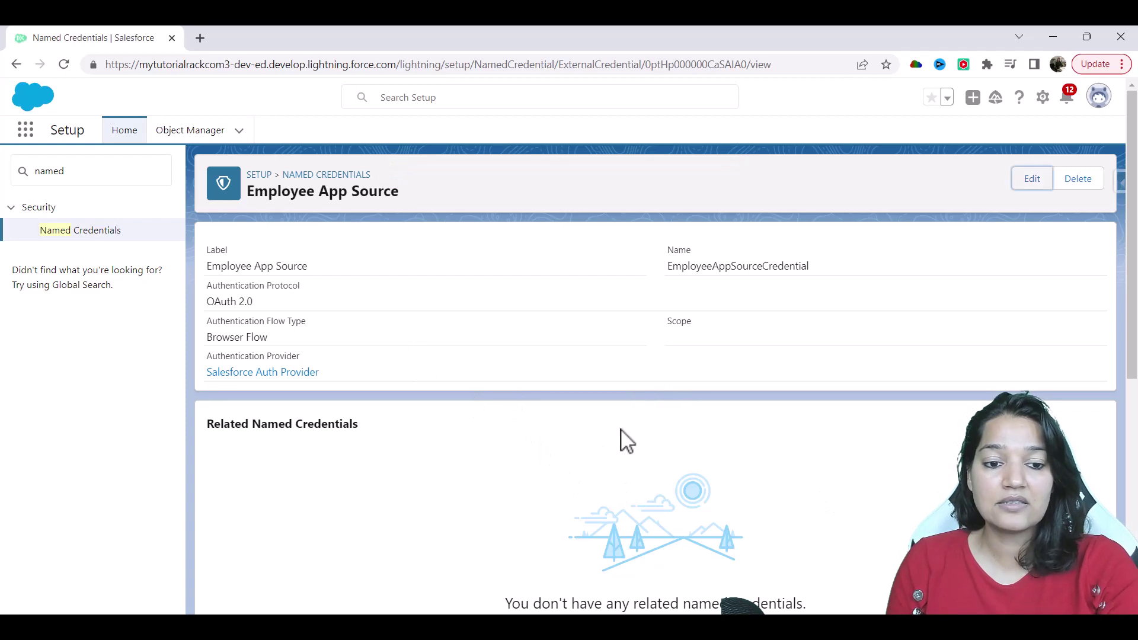
pyautogui.scroll(-3, 622, 439)
pyautogui.scroll(3, 380, 405)
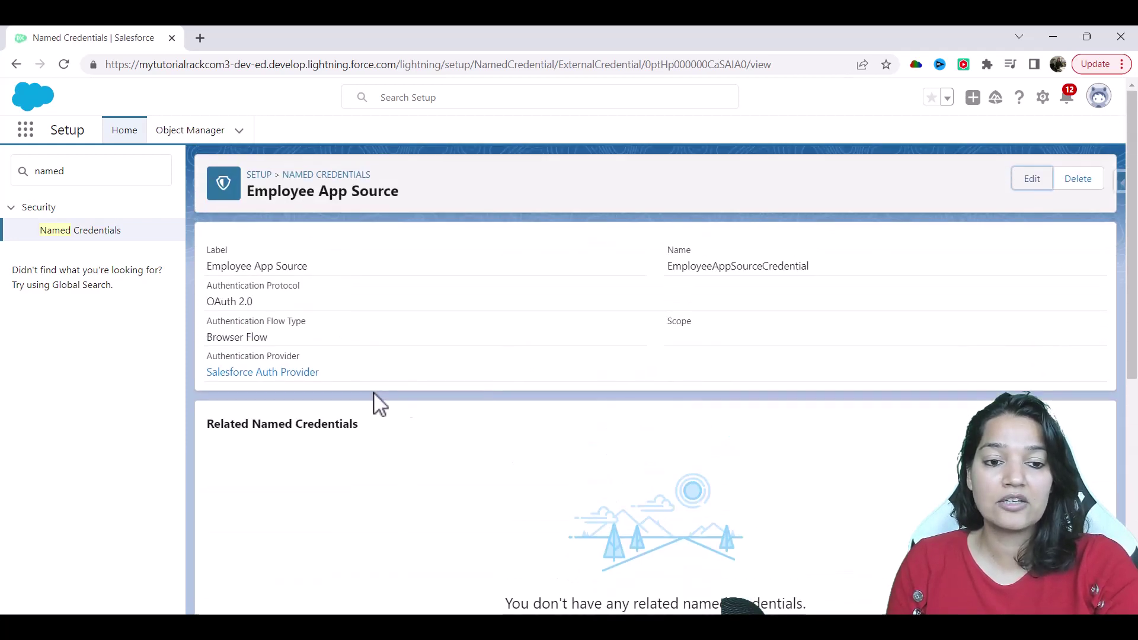
# - Start a new named credential with the label "Source System Credentials" and the name "EmployeeSourceSysCred"
pyautogui.click(90, 232)
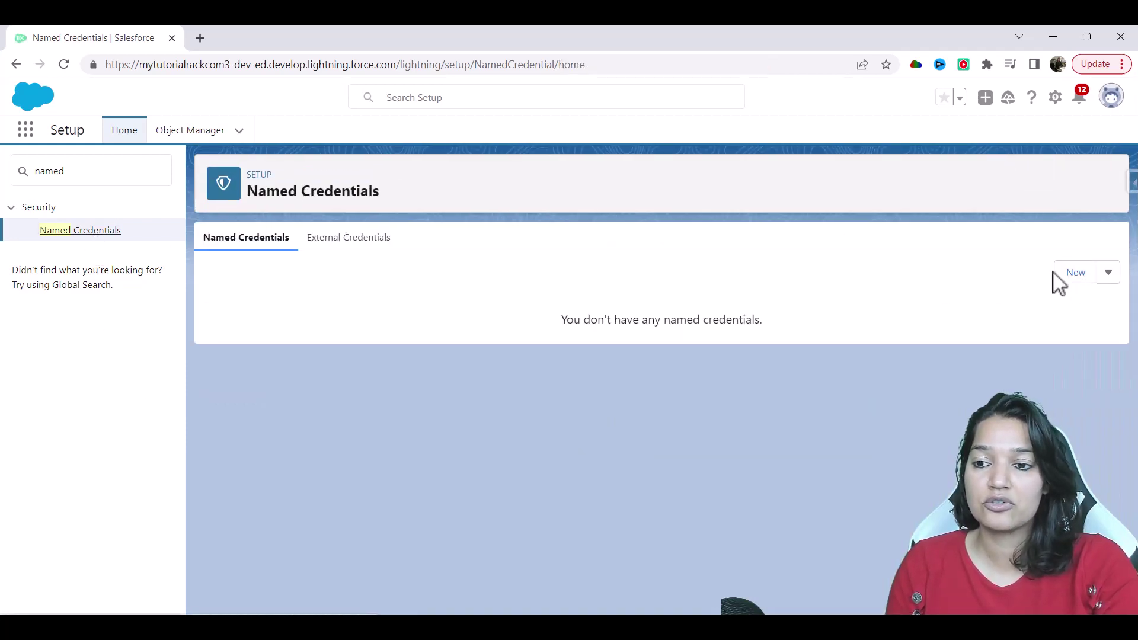
pyautogui.click(1074, 273)
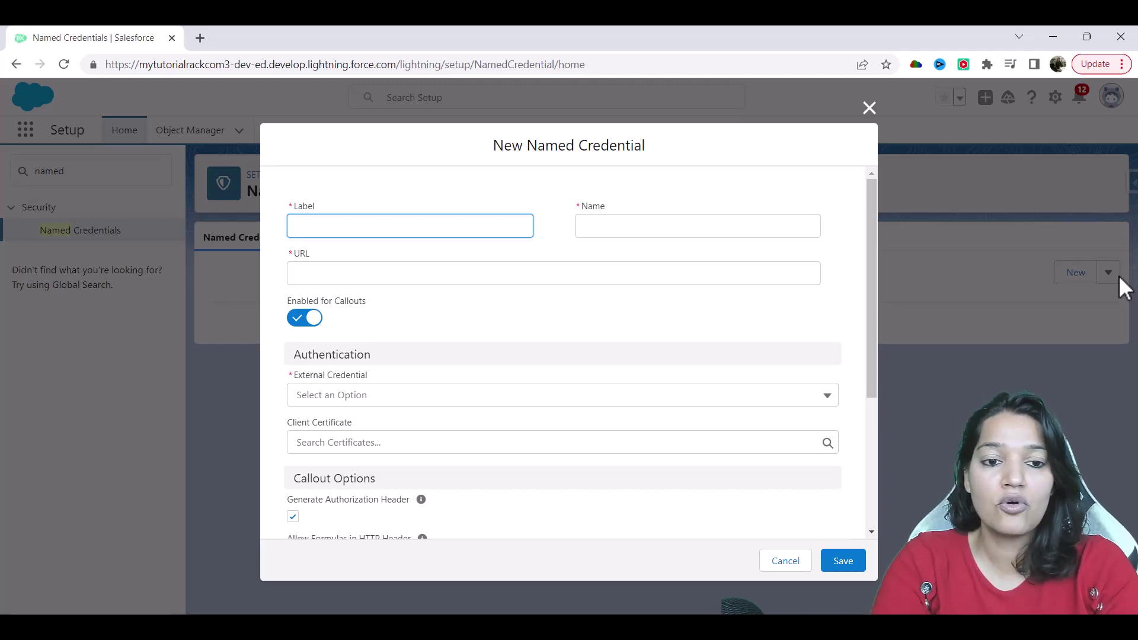
pyautogui.write('Source')
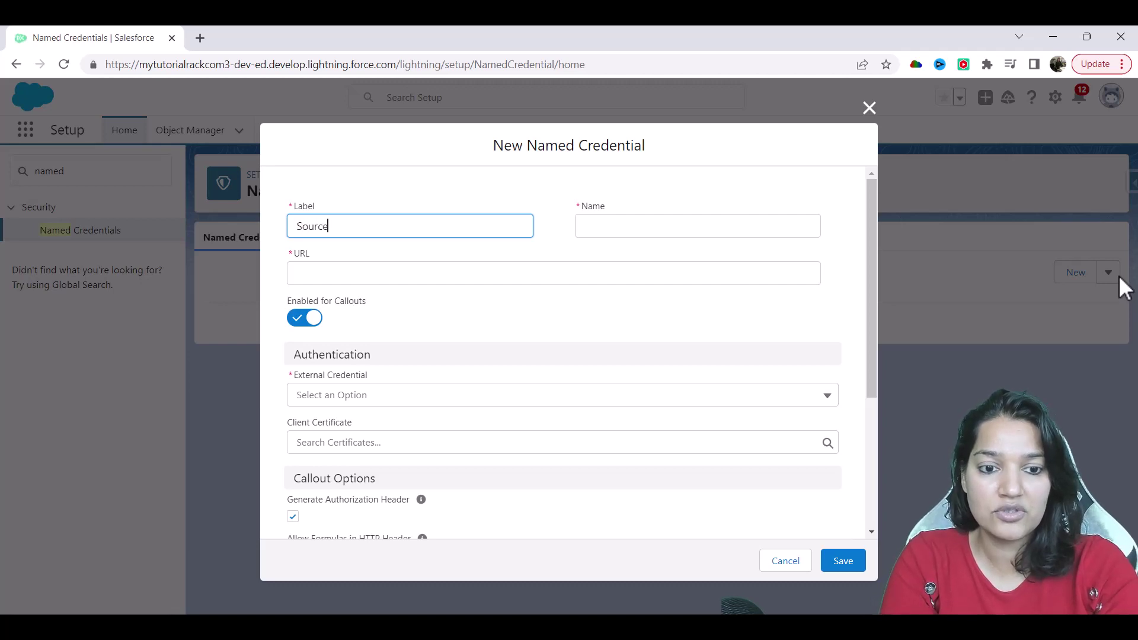
pyautogui.write(' System  ')
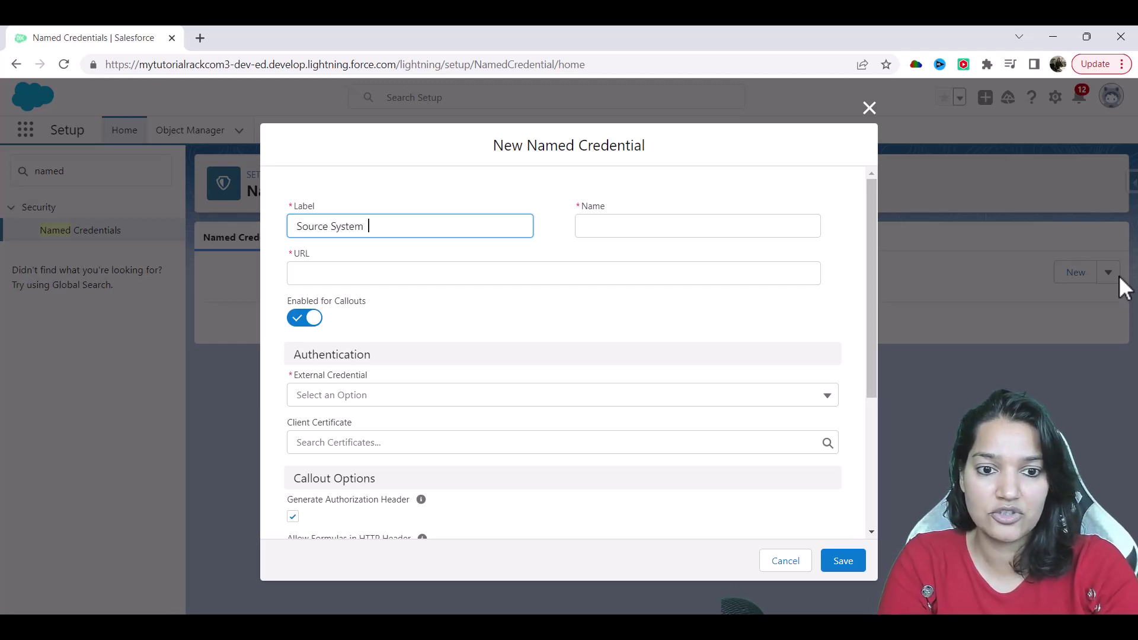
pyautogui.write('Credentials')
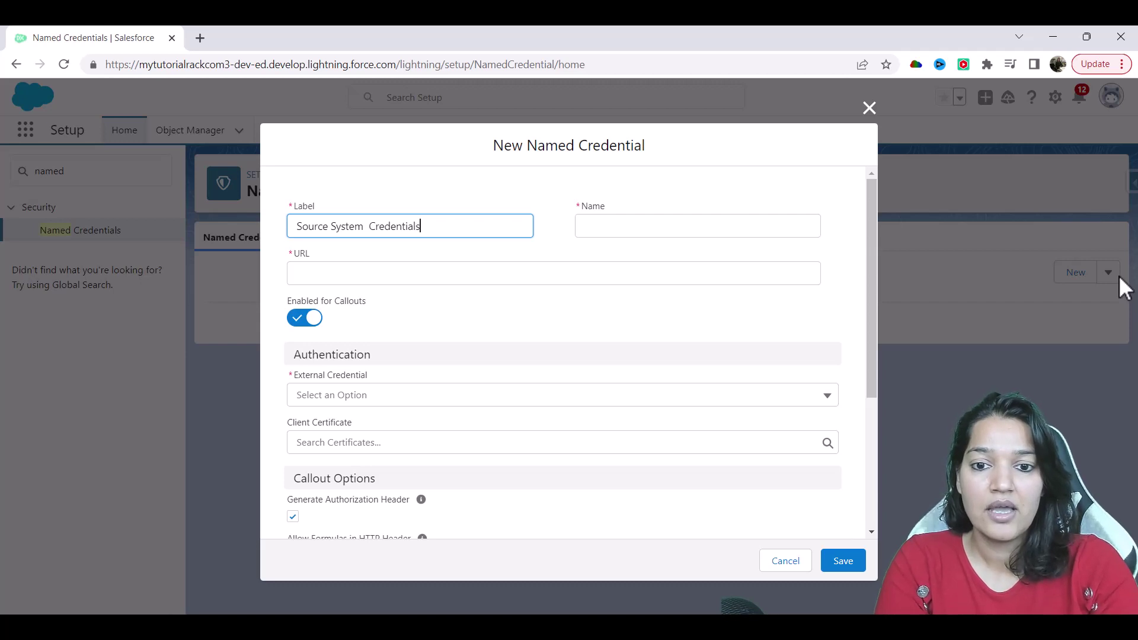
pyautogui.press('Tab')
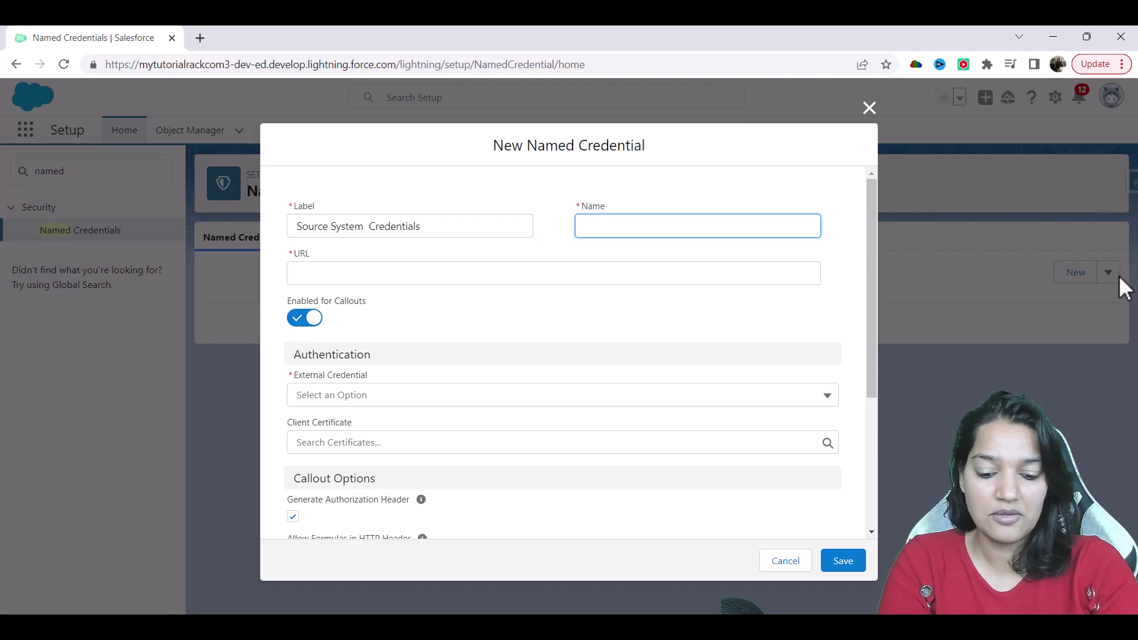
pyautogui.write('EmployeeS')
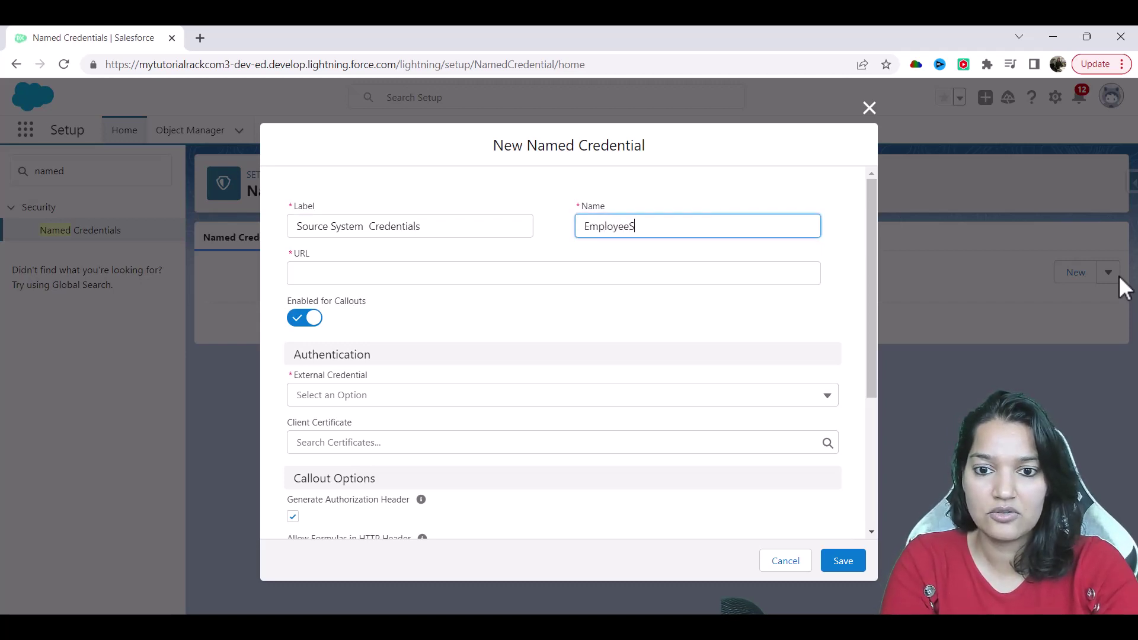
pyautogui.write('ourceSys')
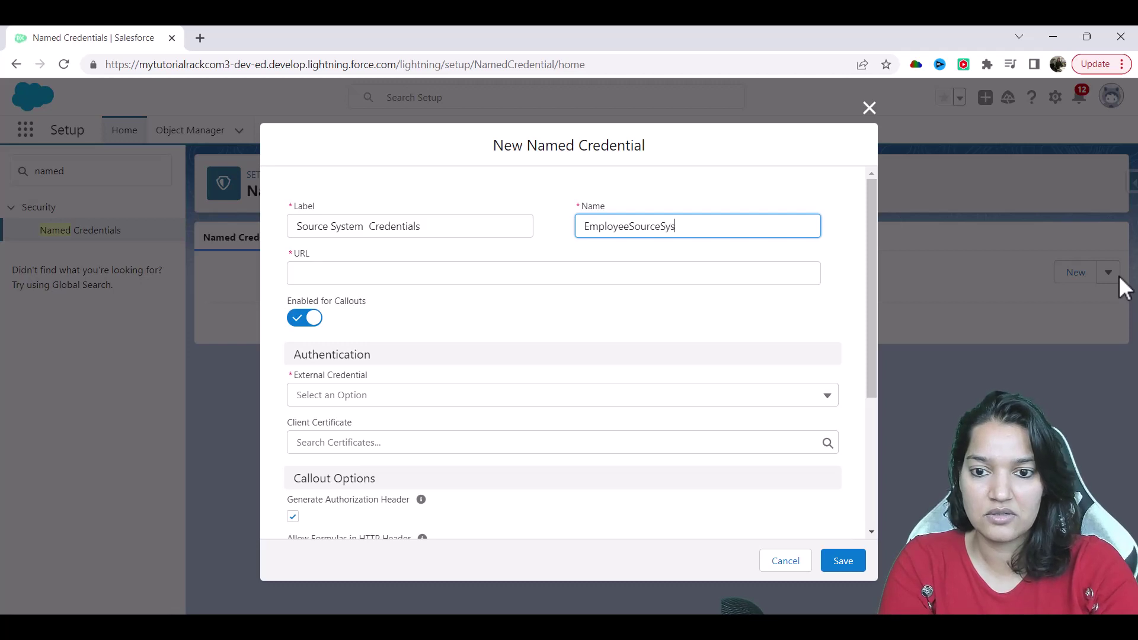
pyautogui.write('Crede')
pyautogui.press('Tab')
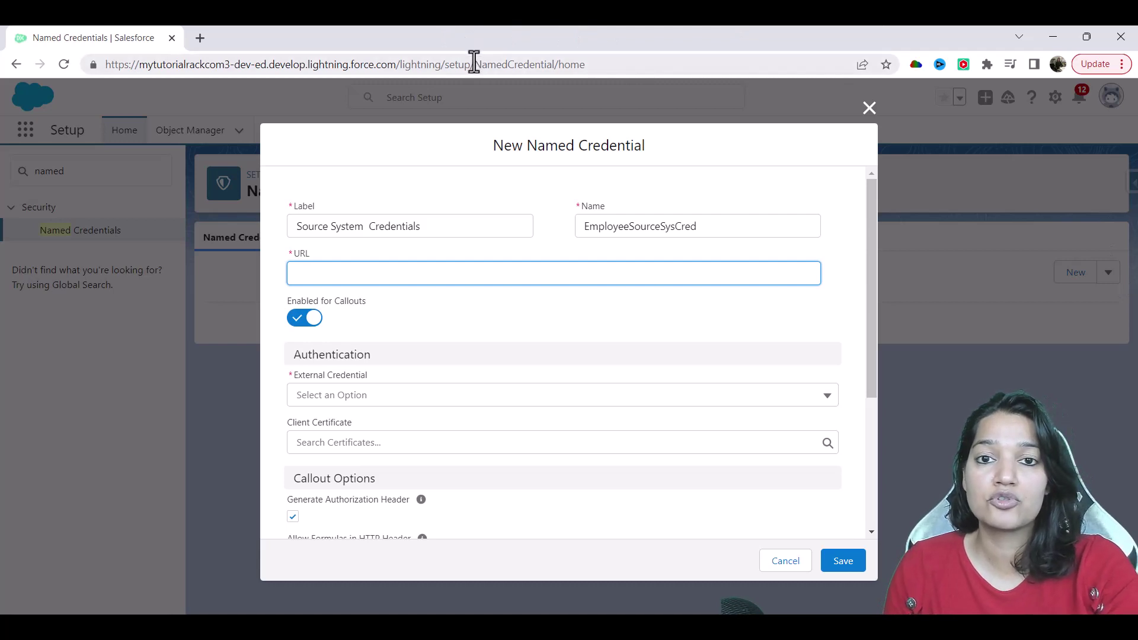
# - Open login.salesforce.com in a new browser tab
pyautogui.click(200, 37)
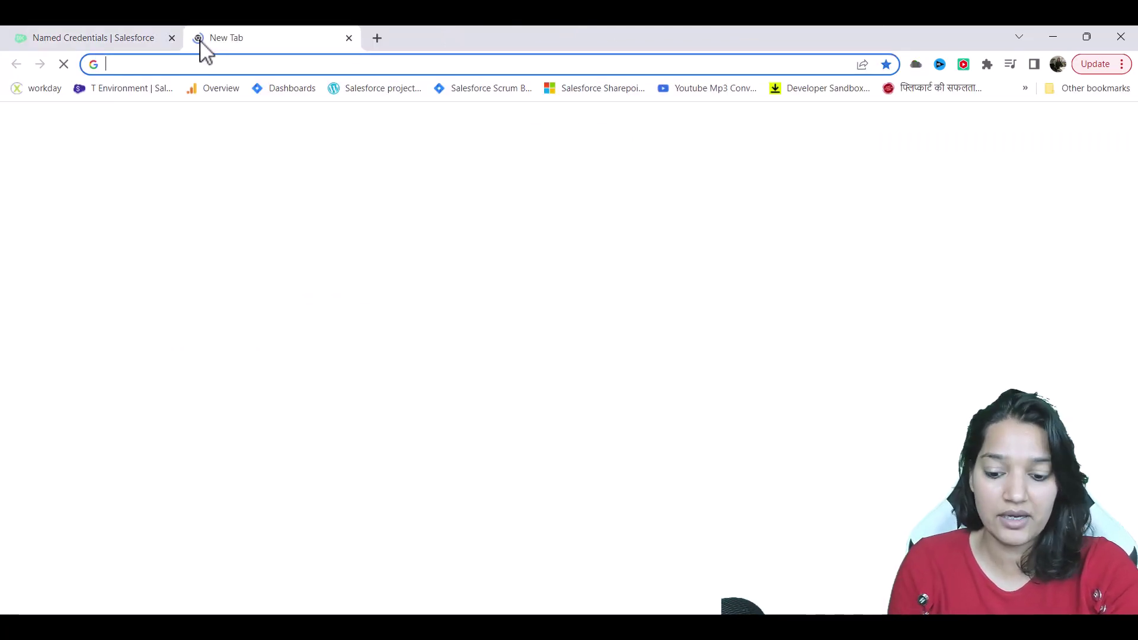
pyautogui.write('login.salesforce.com')
pyautogui.press('Return')
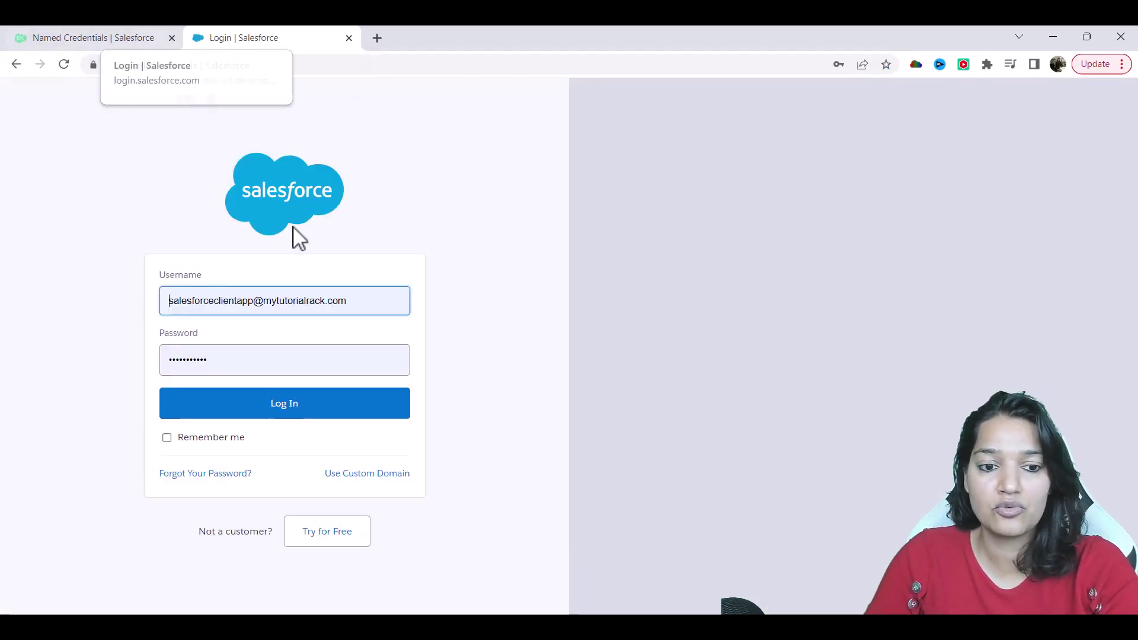
# - Copy the external app's username from the Notepad notes into the Salesforce login form and log in to that org
pyautogui.hotkey('alt', 'Tab')
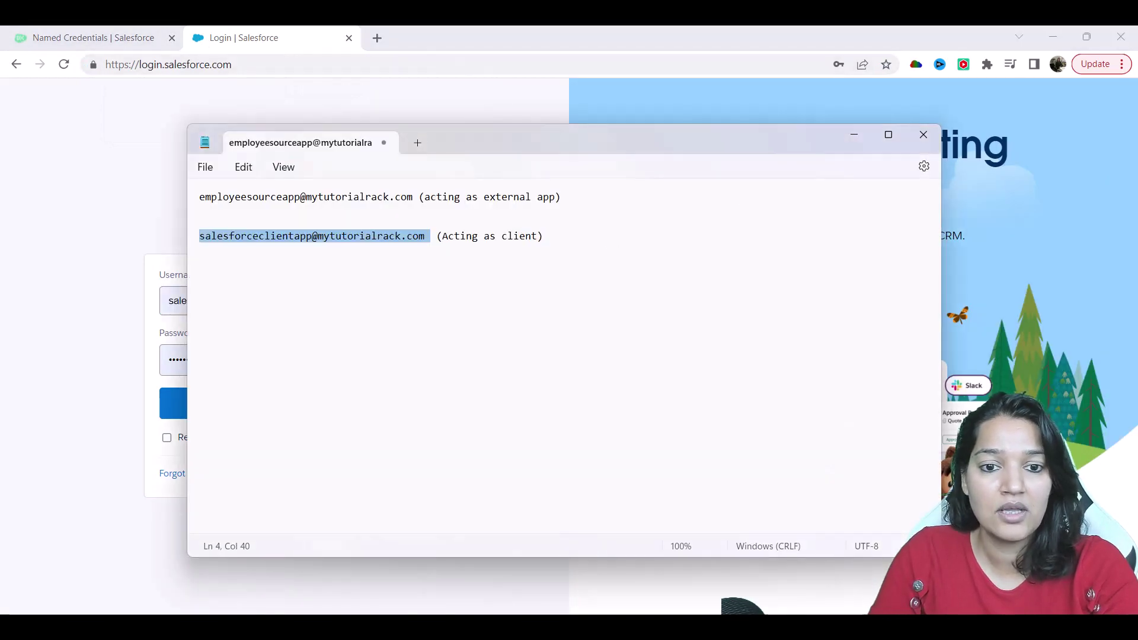
pyautogui.tripleClick(203, 197)
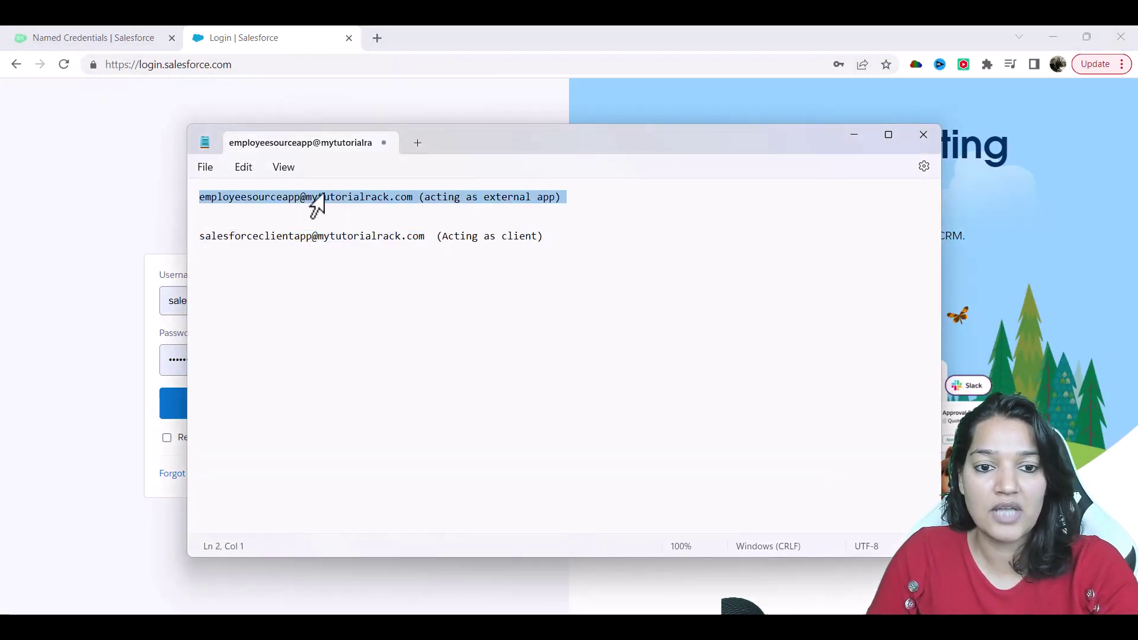
pyautogui.moveTo(413, 207); pyautogui.dragTo(216, 214)
pyautogui.hotkey('ctrl', 'c')
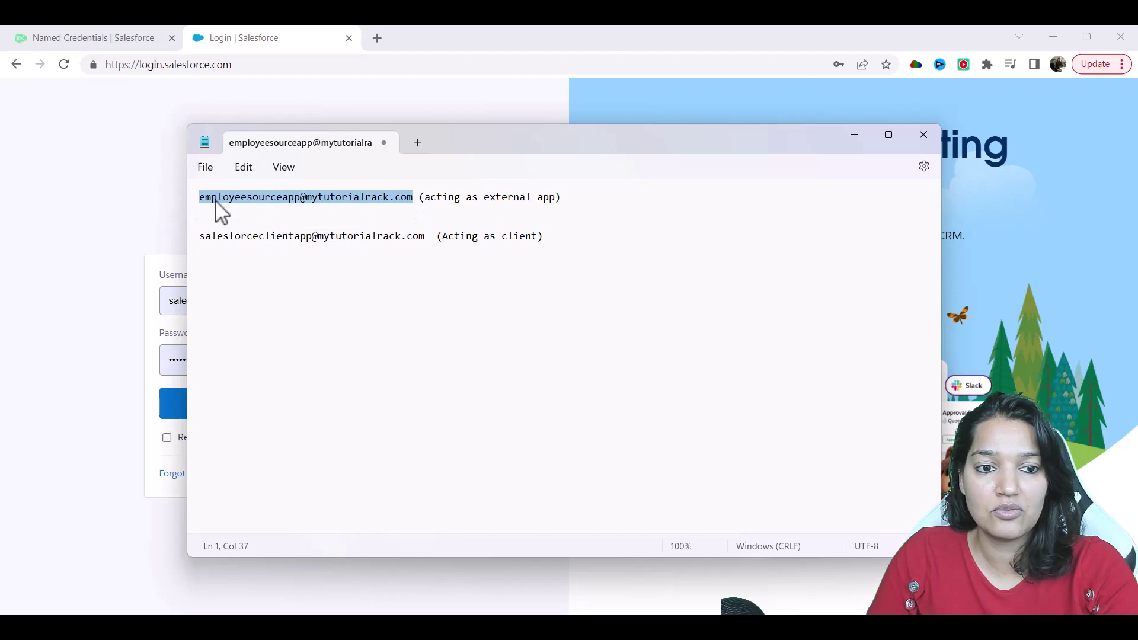
pyautogui.click(126, 212)
pyautogui.click(251, 297)
pyautogui.hotkey('ctrl', 'a')
pyautogui.hotkey('ctrl', 'v')
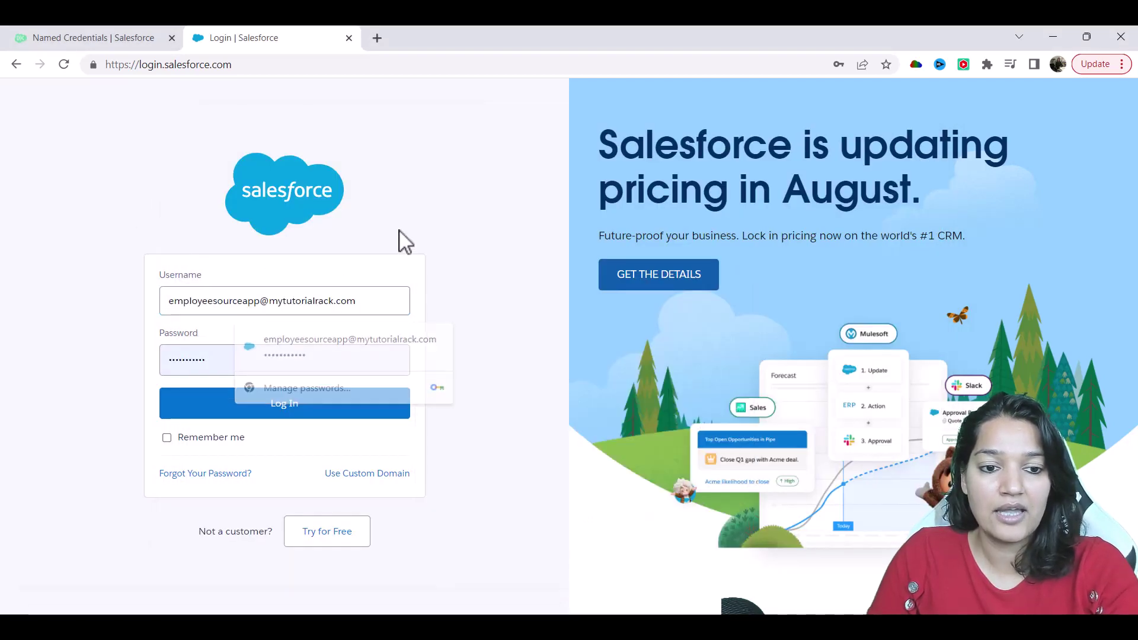
pyautogui.click(297, 425)
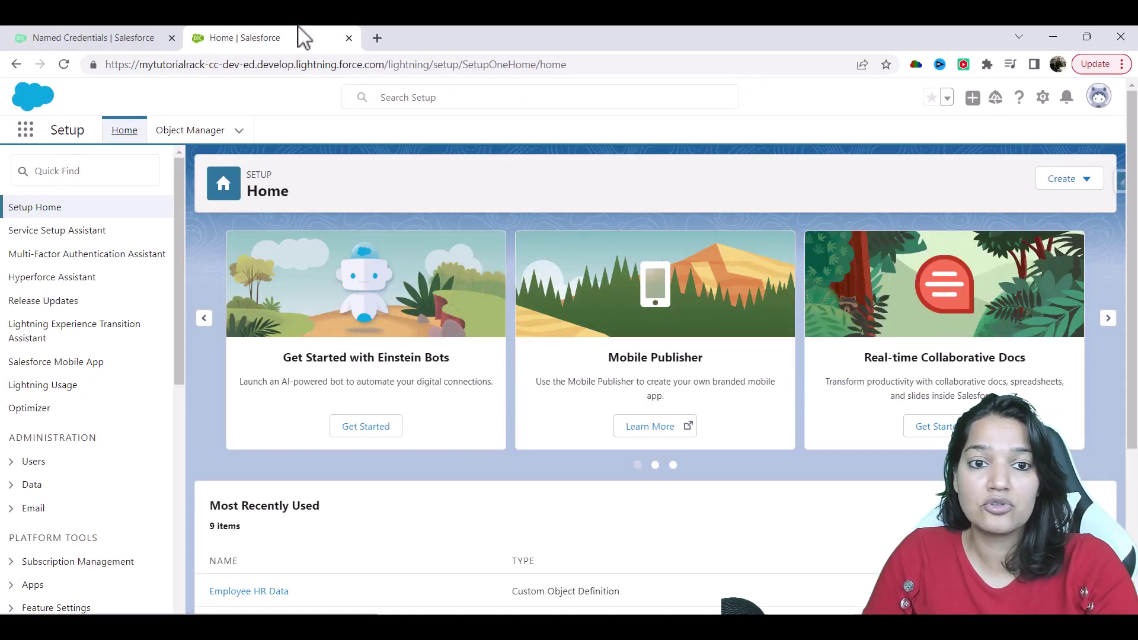
# - Find the My Domain settings in the source org's Setup and copy the current My Domain URL
pyautogui.moveTo(385, 65); pyautogui.dragTo(76, 65)
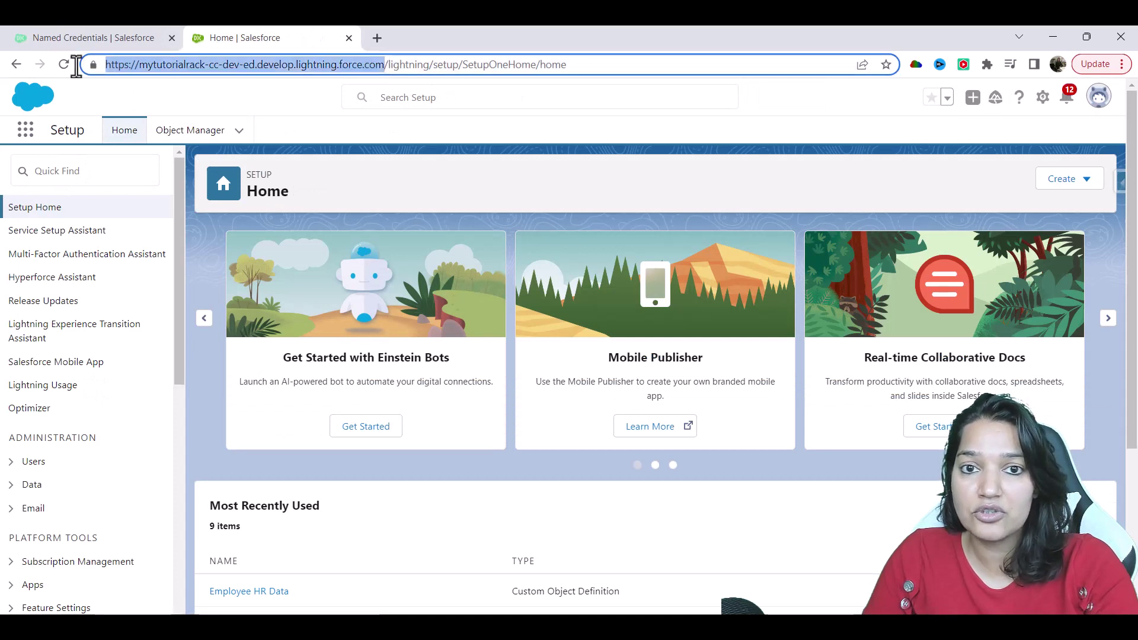
pyautogui.click(38, 171)
pyautogui.write('m')
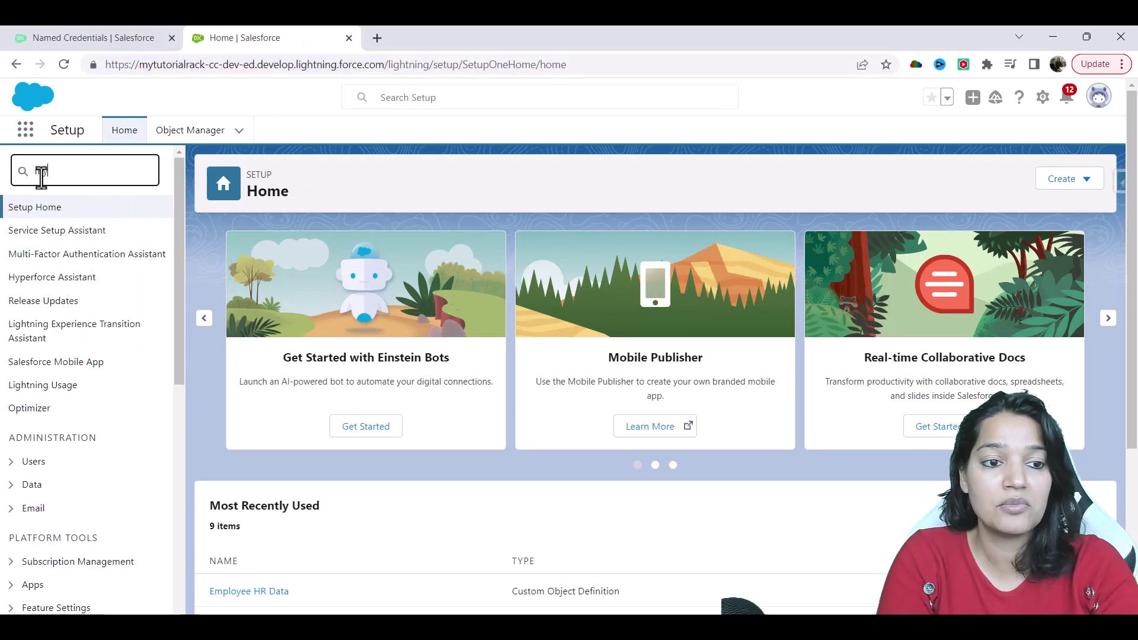
pyautogui.write('y dom')
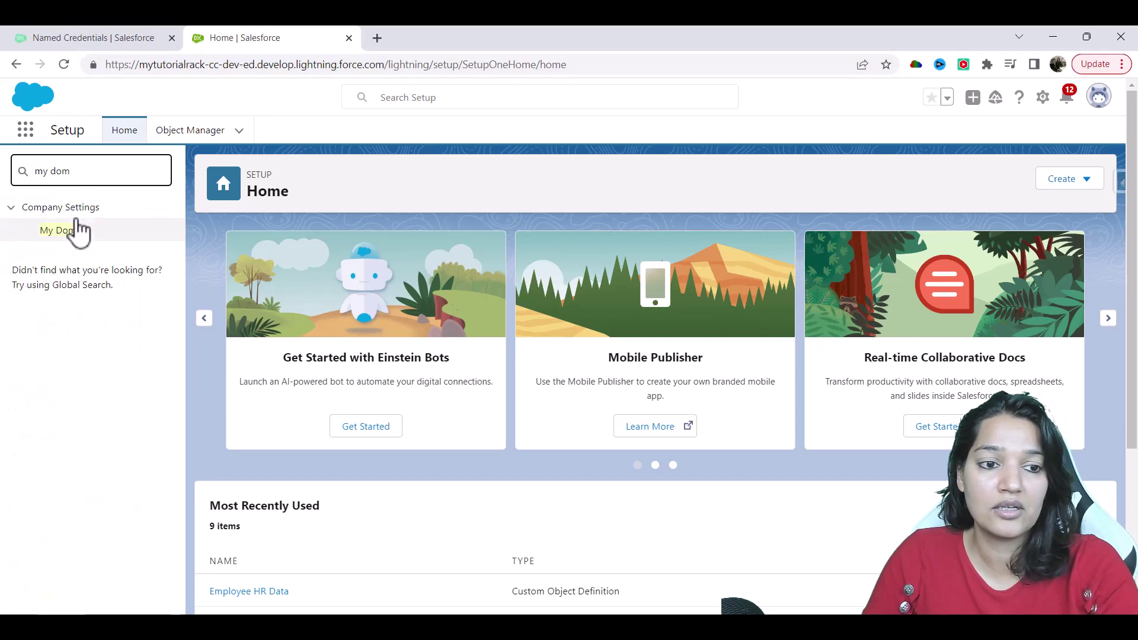
pyautogui.click(57, 232)
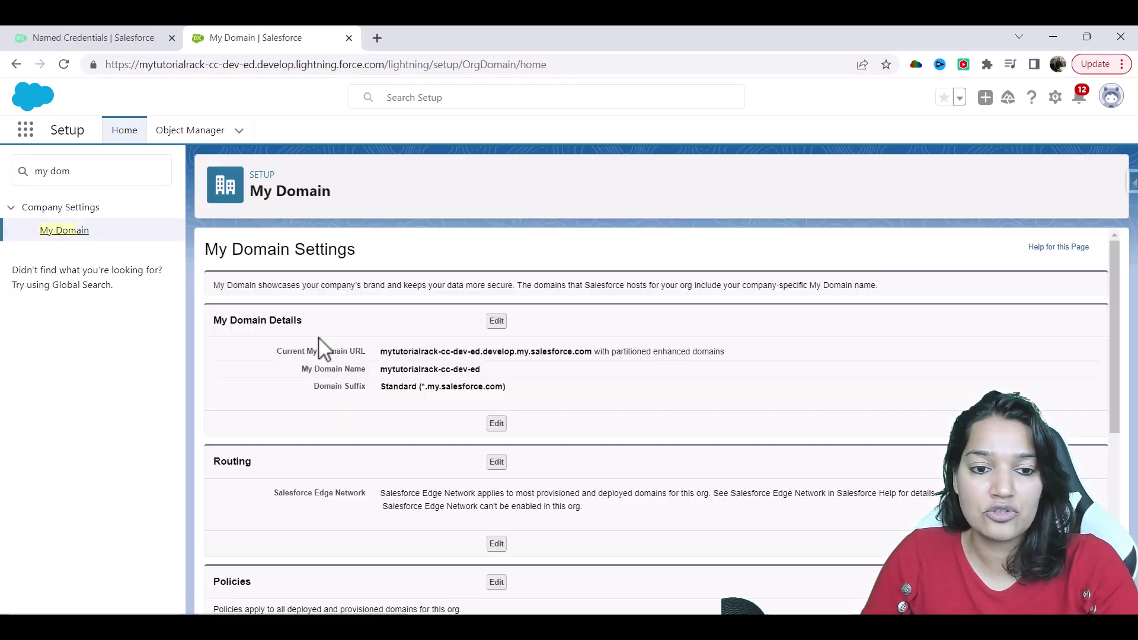
pyautogui.moveTo(380, 353); pyautogui.dragTo(598, 353)
pyautogui.hotkey('ctrl', 'c')
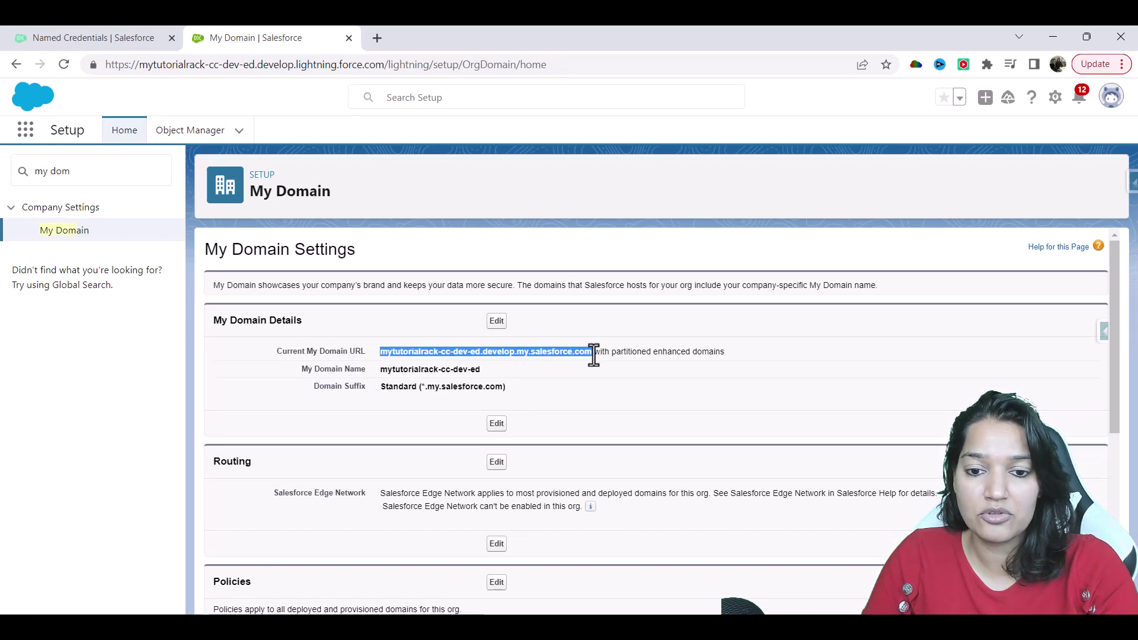
pyautogui.click(42, 41)
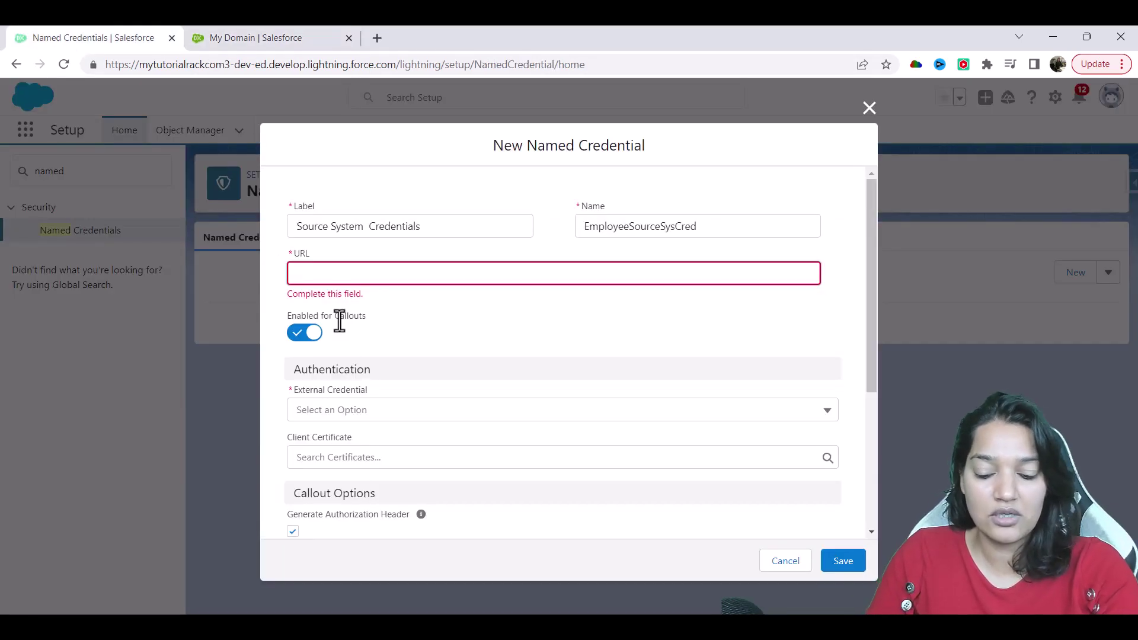
pyautogui.write('https:')
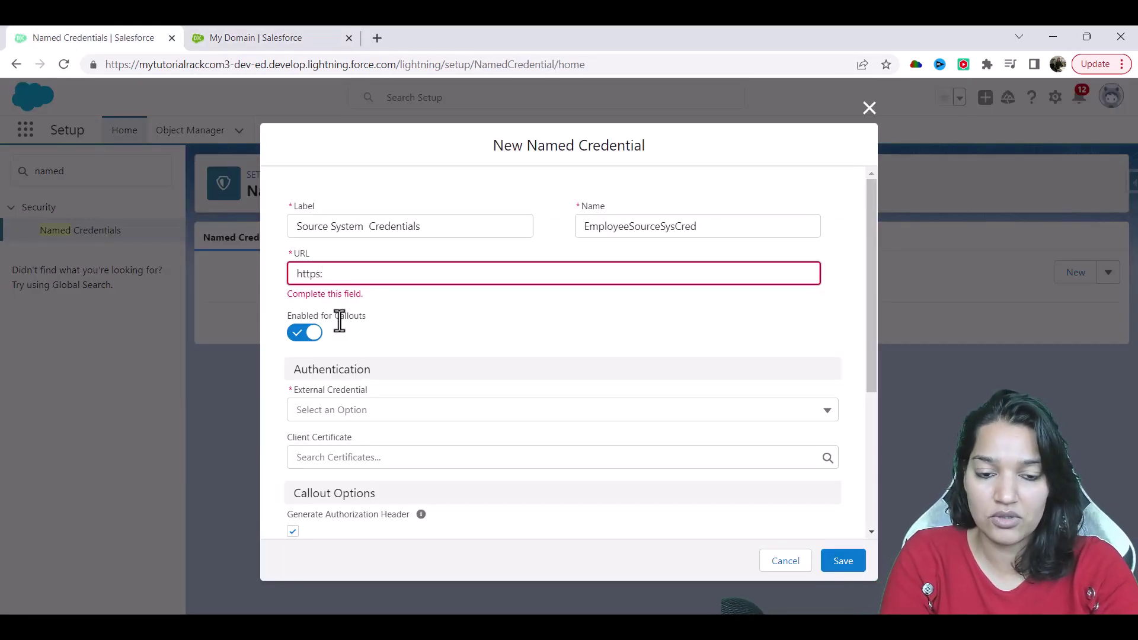
pyautogui.write('//')
pyautogui.hotkey('ctrl', 'v')
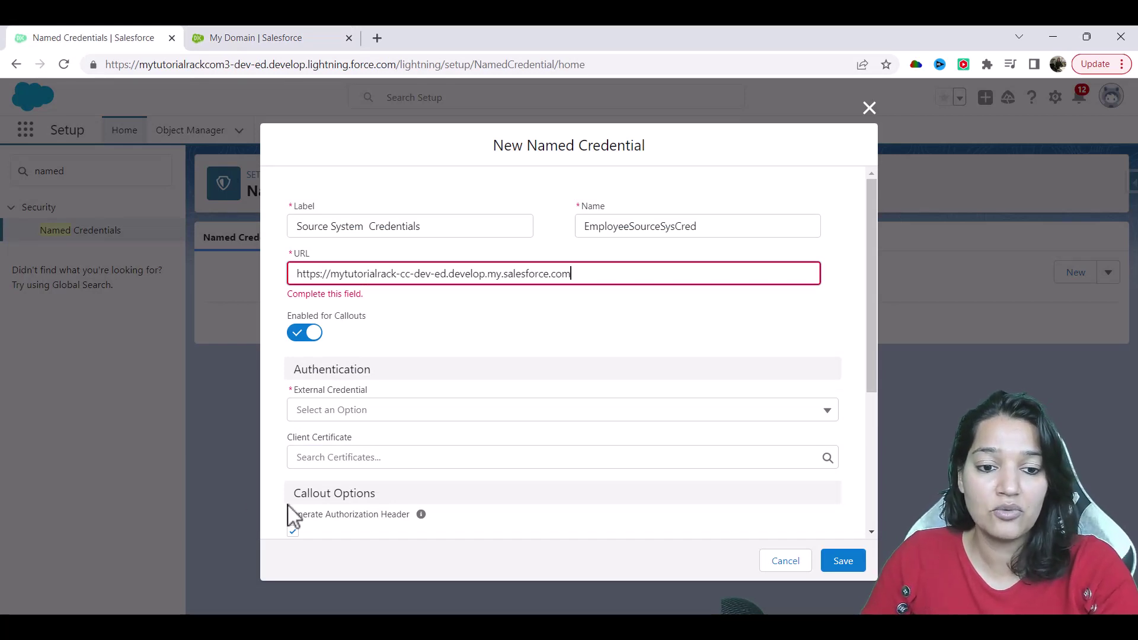
# - Choose Employee App Source as the named credential's external credential and save the named credential
pyautogui.click(323, 412)
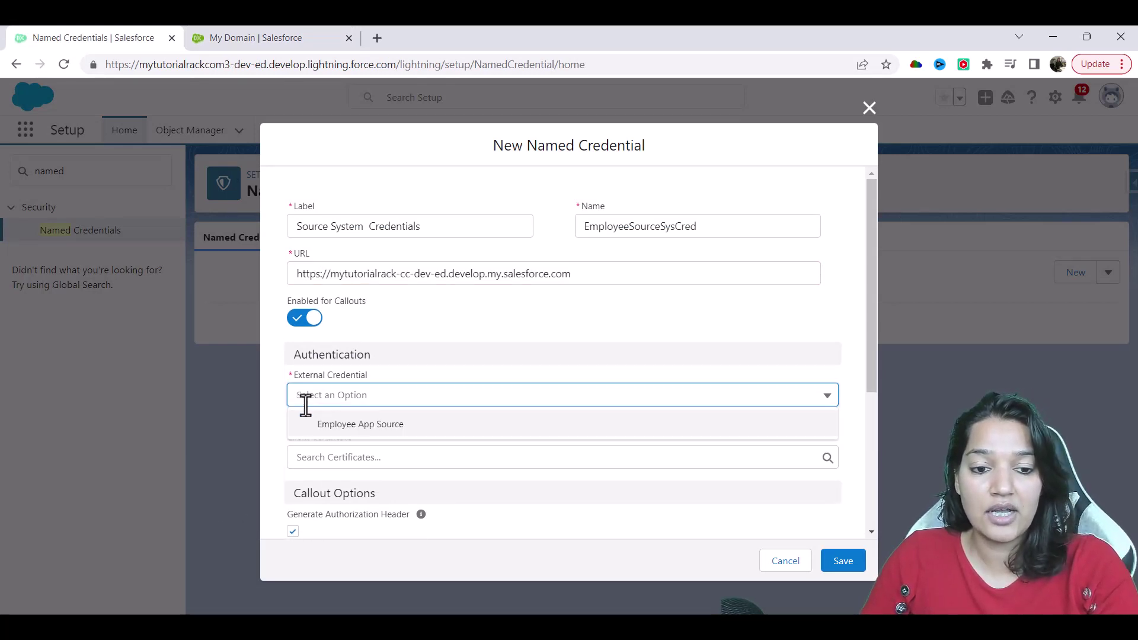
pyautogui.click(340, 425)
pyautogui.scroll(-1, 315, 456)
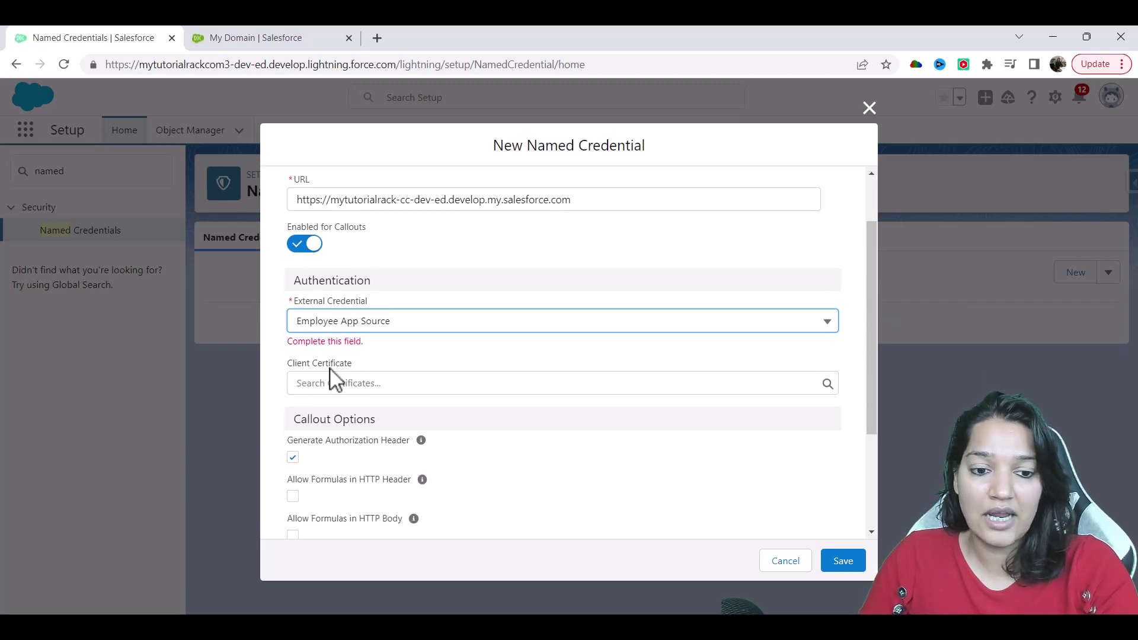
pyautogui.scroll(-1, 332, 474)
pyautogui.scroll(-1, 593, 492)
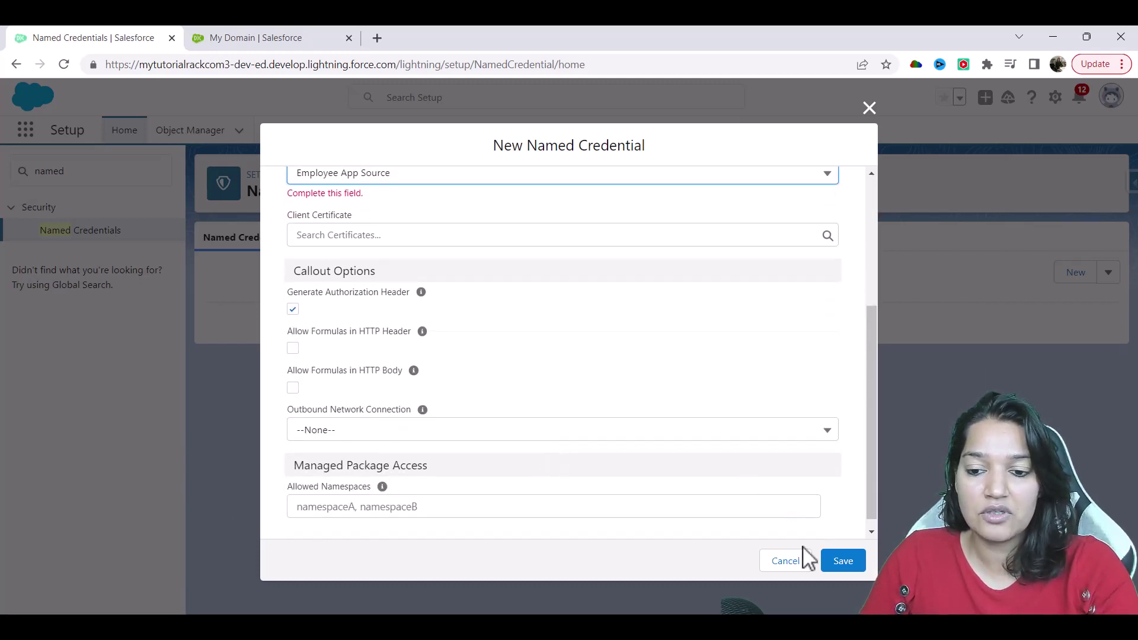
pyautogui.click(844, 563)
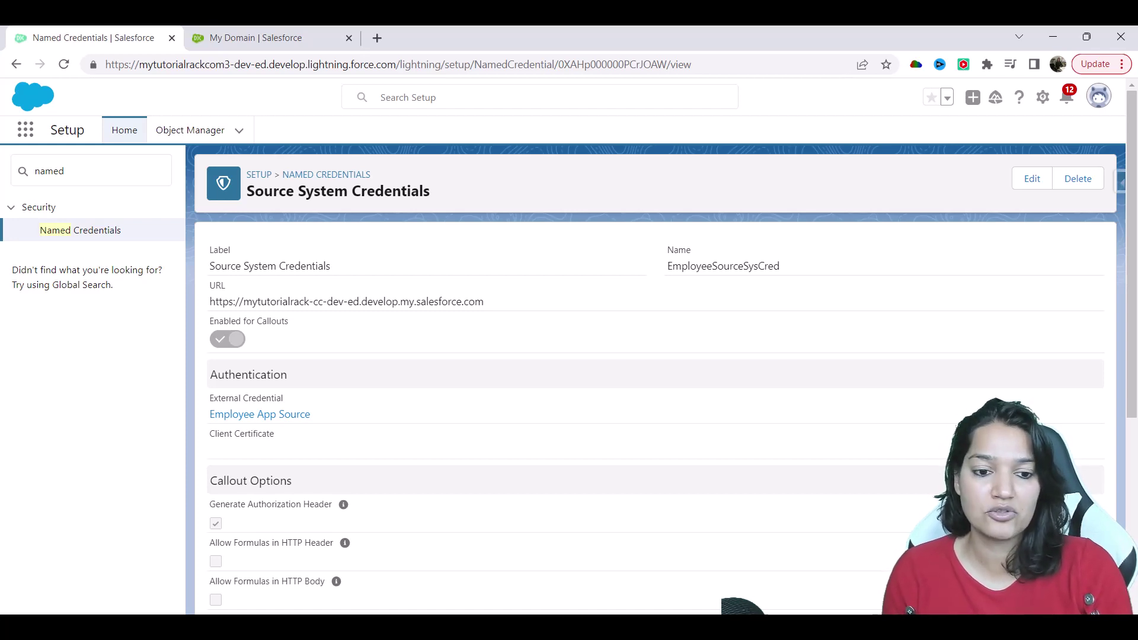
# - Open the linked Employee App Source external credential and start creating a principal for it
pyautogui.click(237, 415)
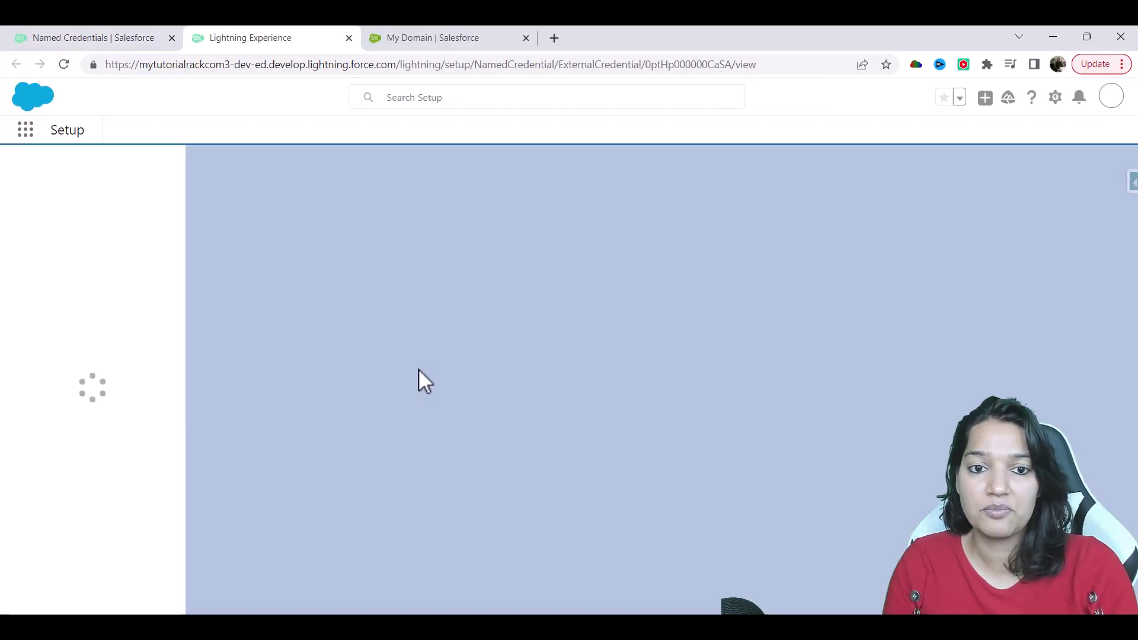
pyautogui.scroll(-3, 249, 444)
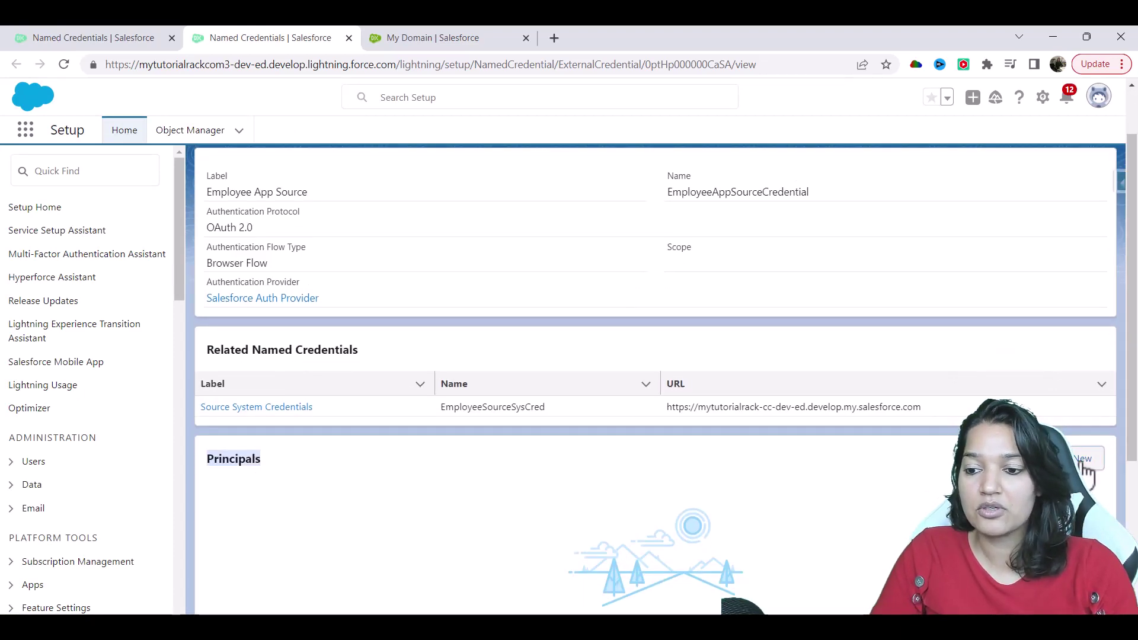
pyautogui.click(1082, 460)
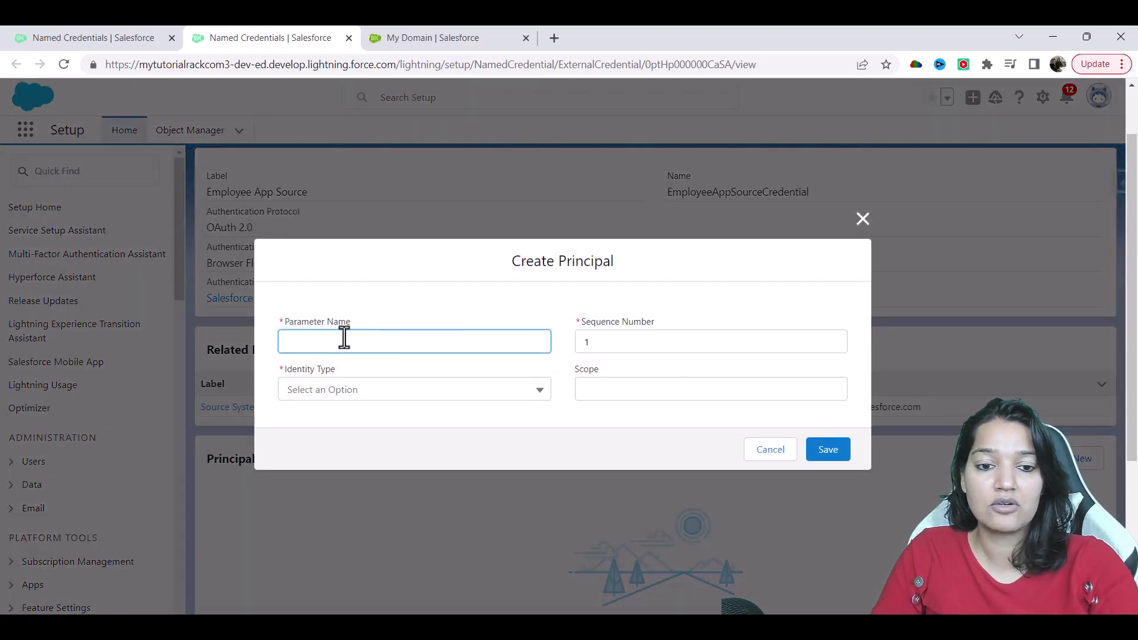
# - Enter "Authorized Access to Employee Source" as the principal's parameter name
pyautogui.write('Authrorzied')
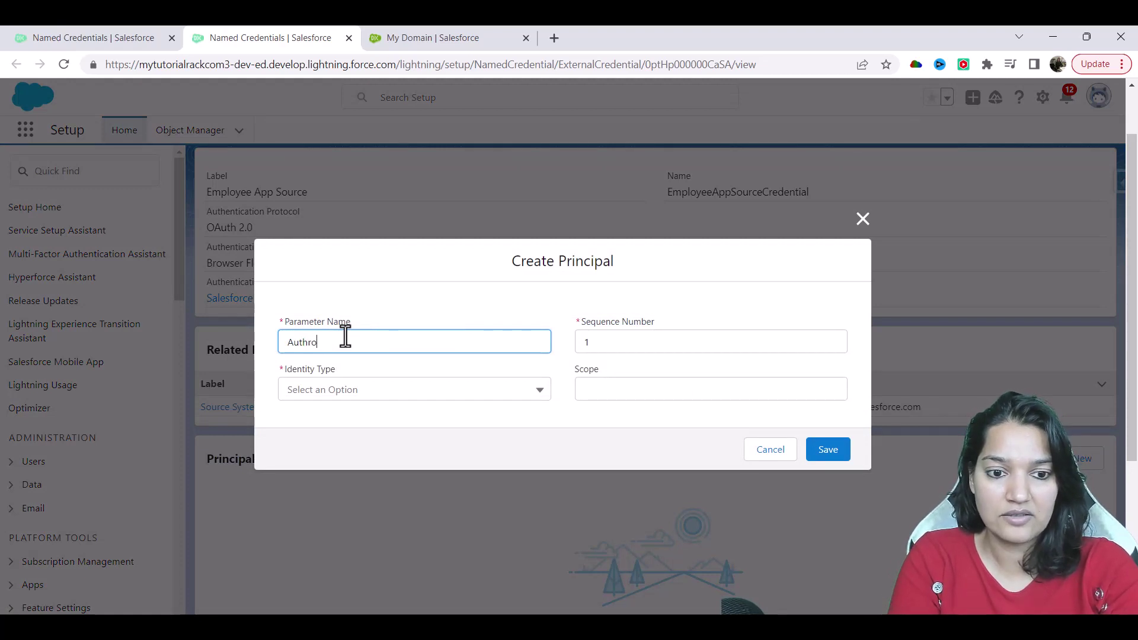
pyautogui.press('BackSpace')
pyautogui.press('BackSpace')
pyautogui.press('BackSpace')
pyautogui.press('BackSpace')
pyautogui.press('BackSpace')
pyautogui.press('BackSpace')
pyautogui.press('BackSpace')
pyautogui.write('urized Access to Em')
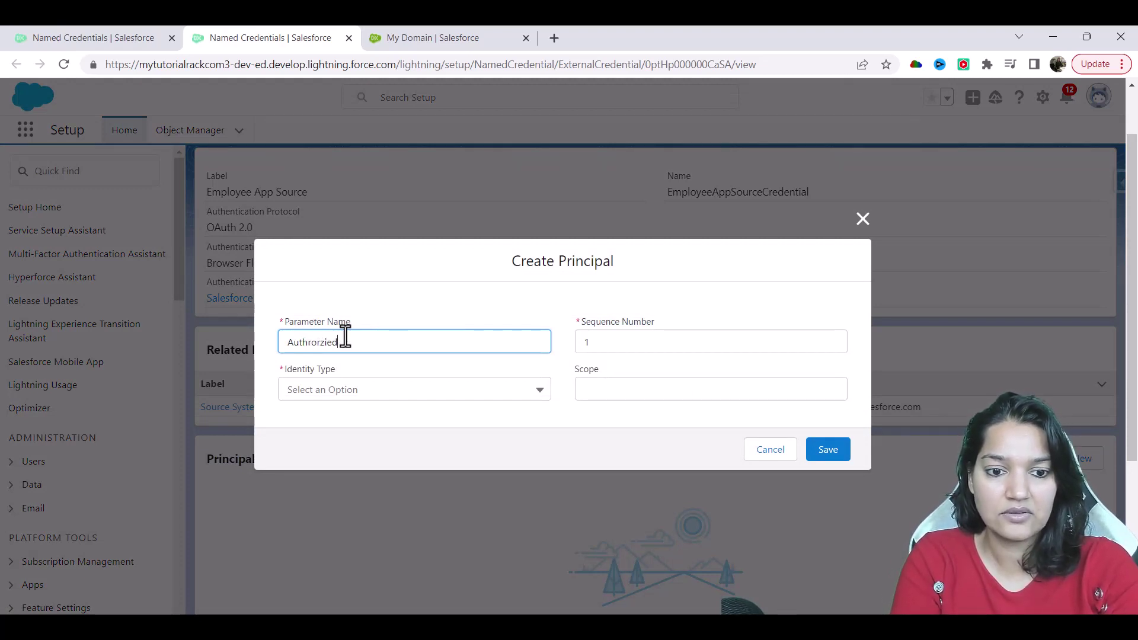
pyautogui.write('ployee Source')
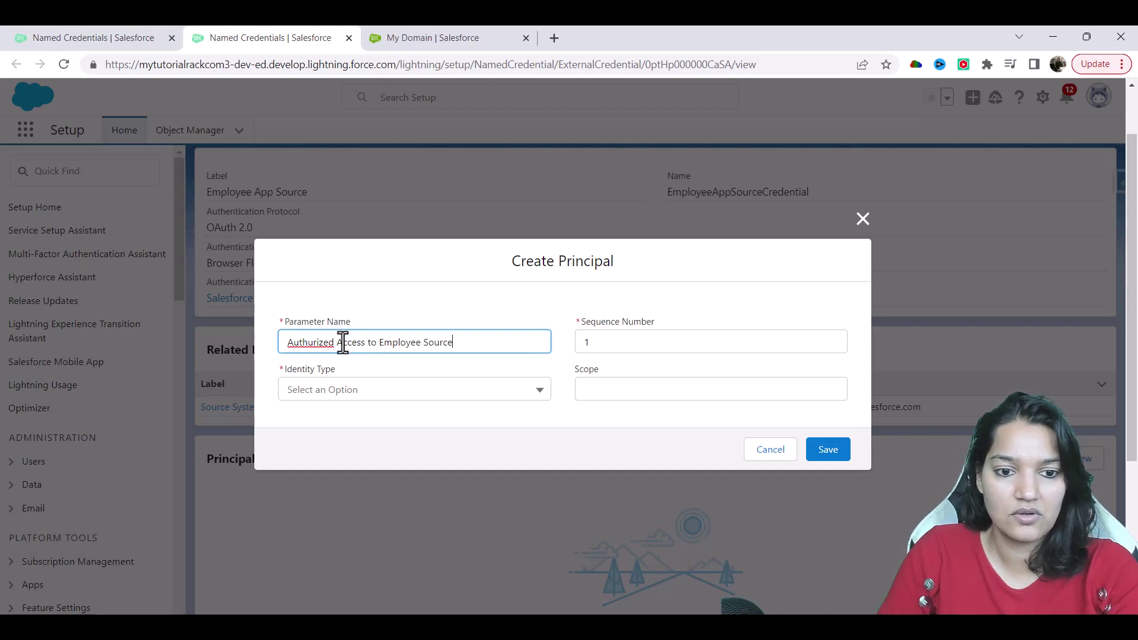
# - Set the principal's identity type to Named Principal and save the principal
pyautogui.click(324, 388)
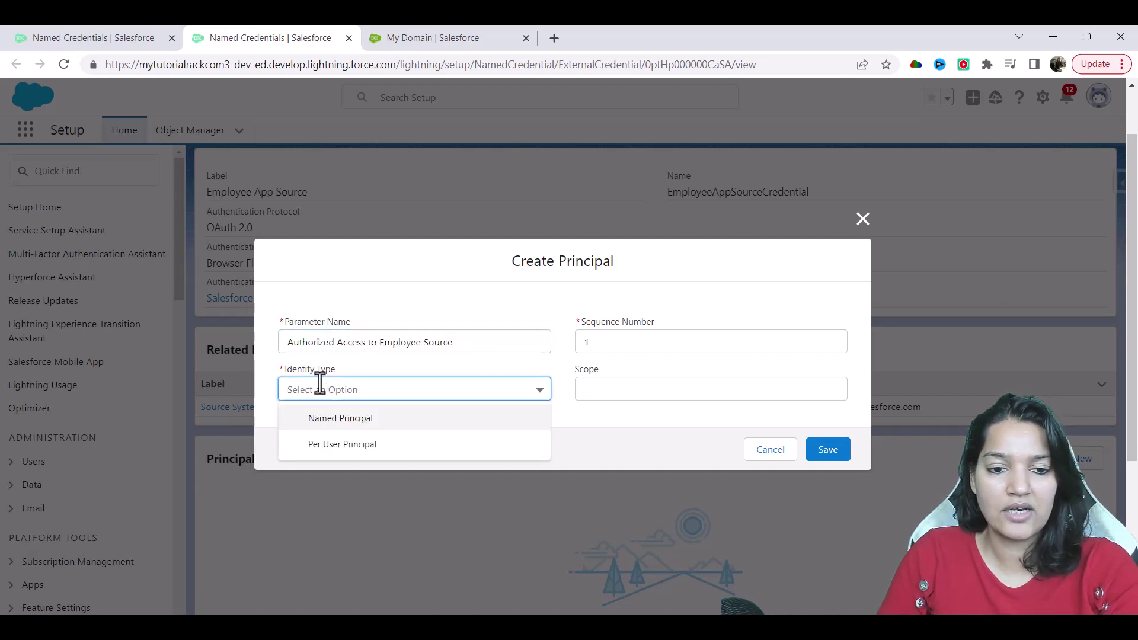
pyautogui.click(342, 422)
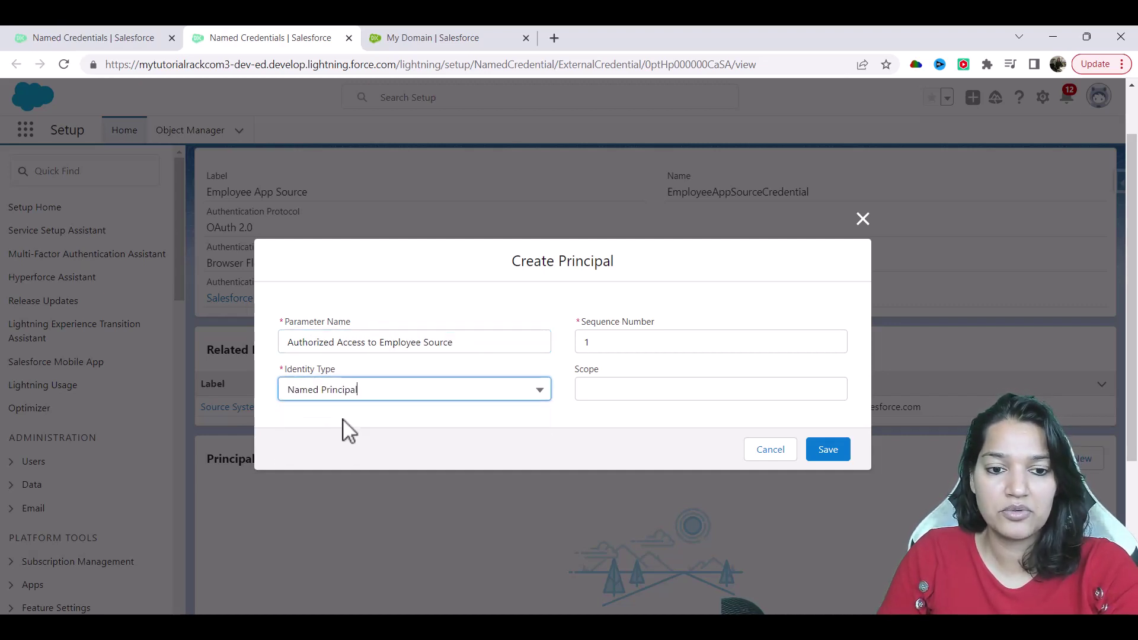
pyautogui.moveTo(614, 376); pyautogui.dragTo(630, 389)
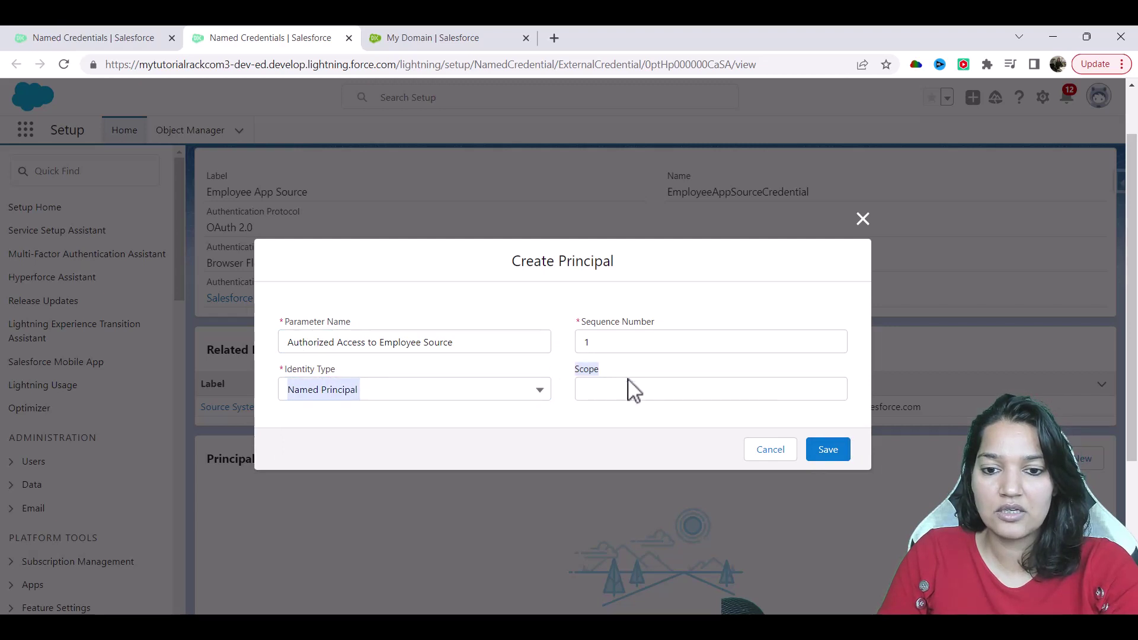
pyautogui.click(843, 453)
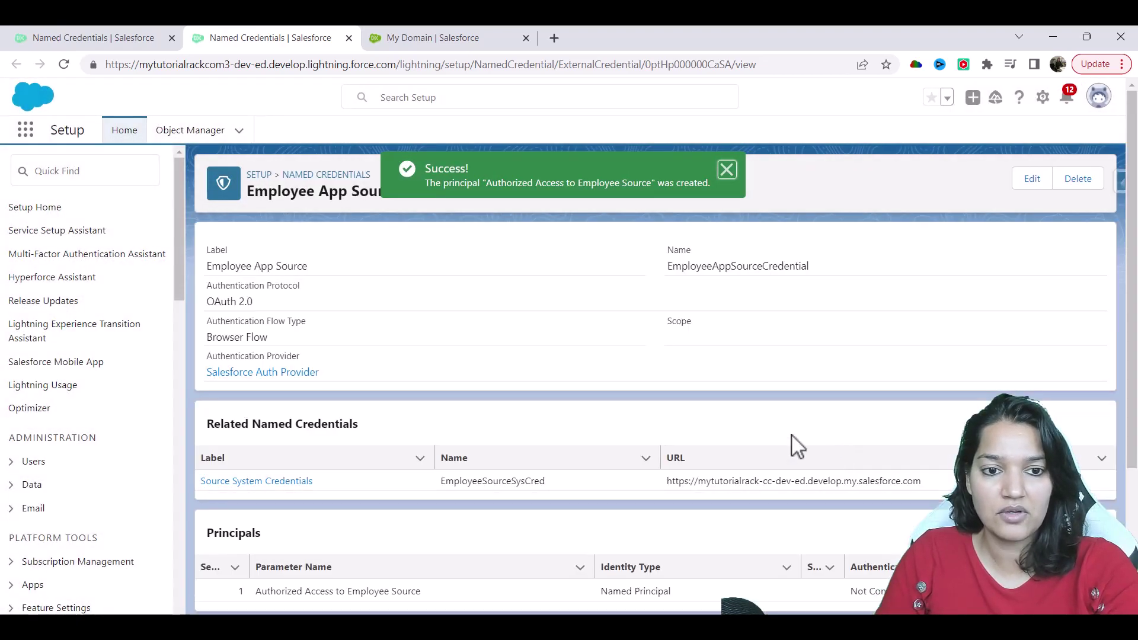
pyautogui.moveTo(208, 530); pyautogui.dragTo(265, 545)
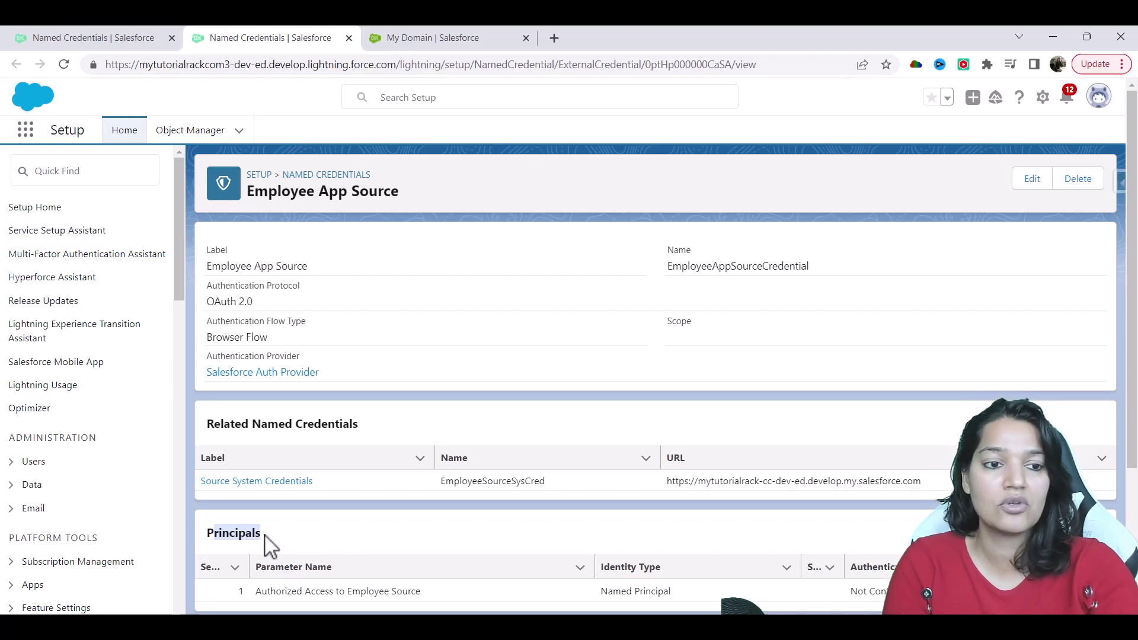
# - Search Setup for permission settings and open the Permission Sets page
pyautogui.click(95, 161)
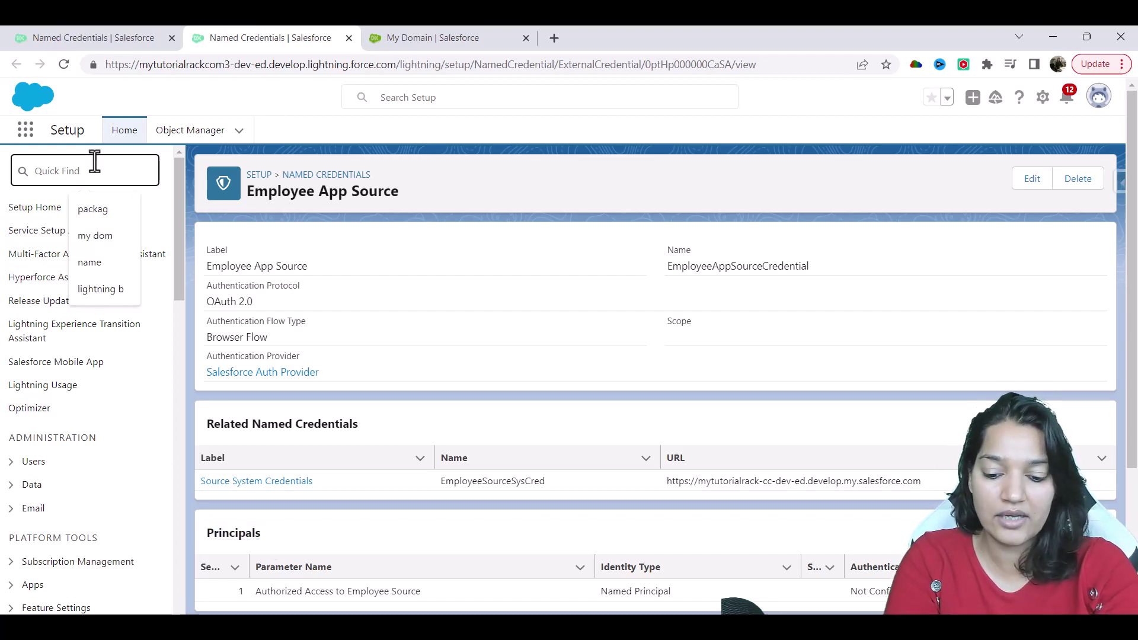
pyautogui.write('permissin')
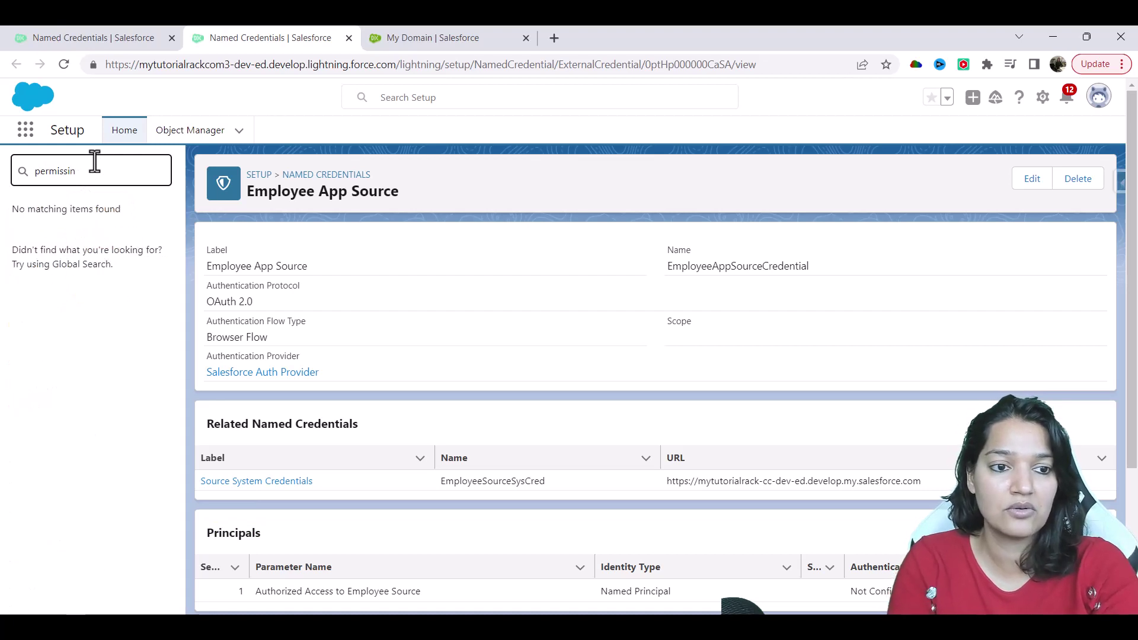
pyautogui.press('BackSpace')
pyautogui.write('o')
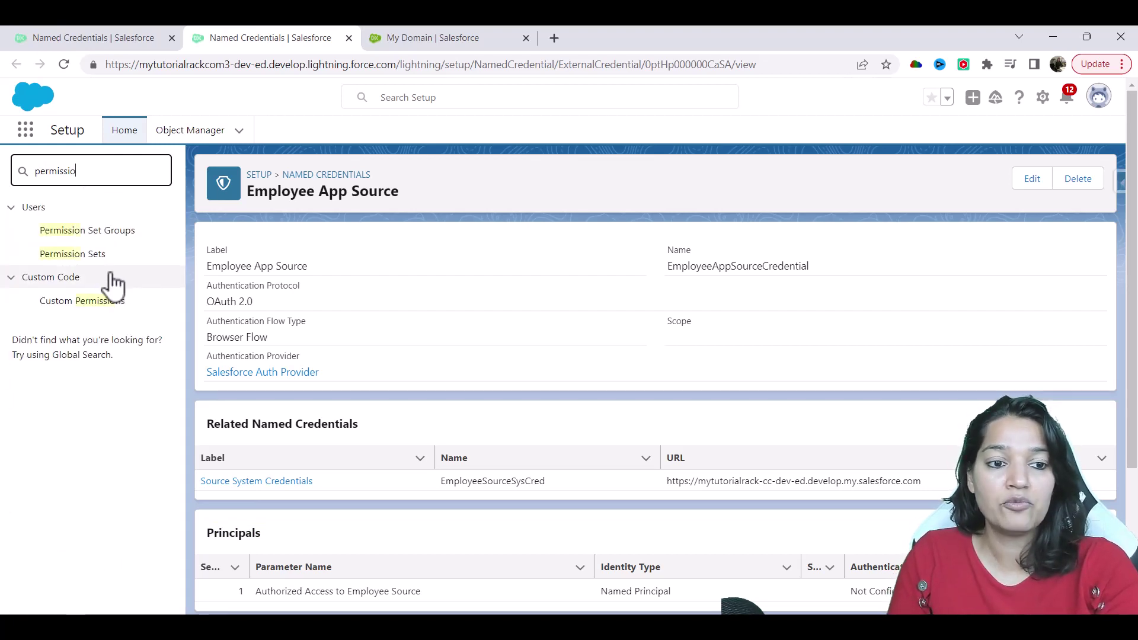
pyautogui.click(94, 255)
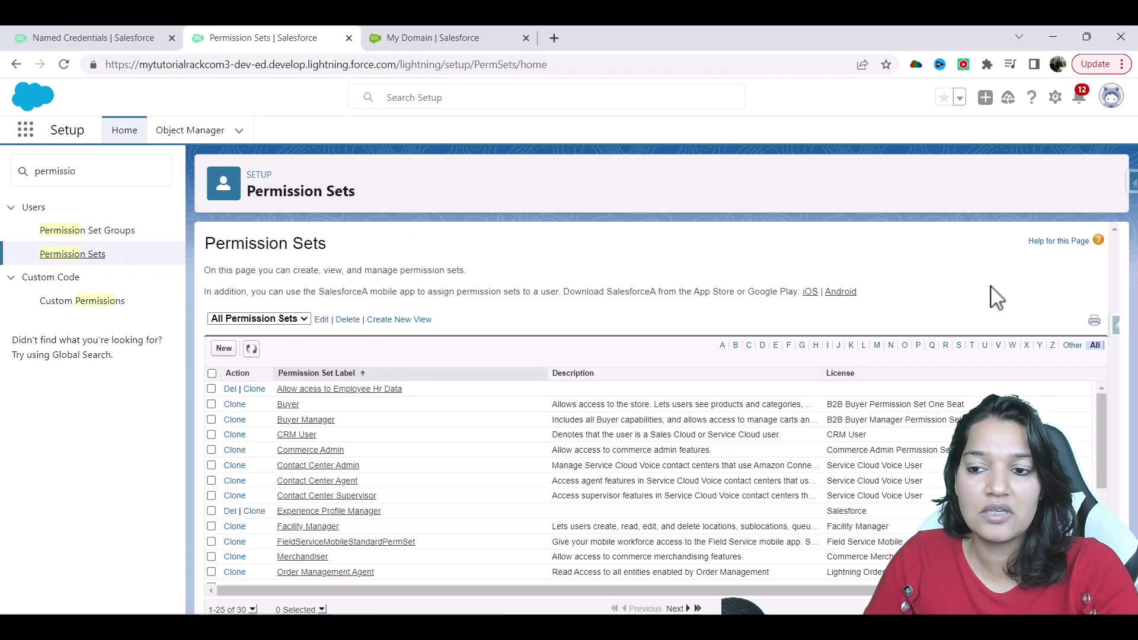
# - Create and save a new permission set labelled "Access to Exeternal App" with API name Access_to_Exeternal_App
pyautogui.click(224, 350)
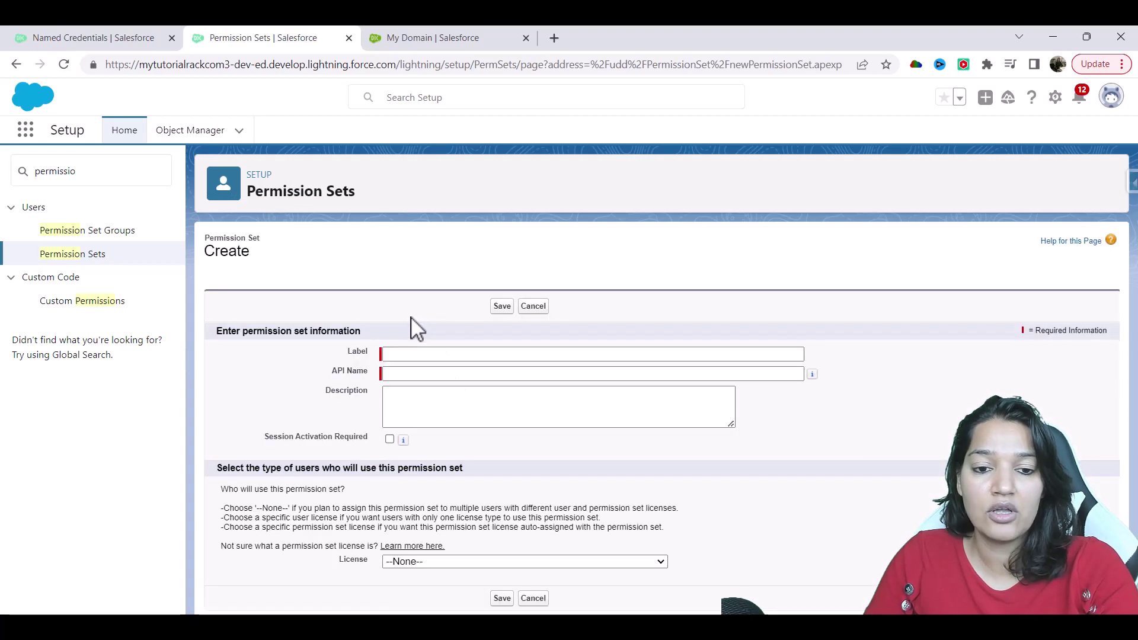
pyautogui.click(414, 354)
pyautogui.write('Access to Exem')
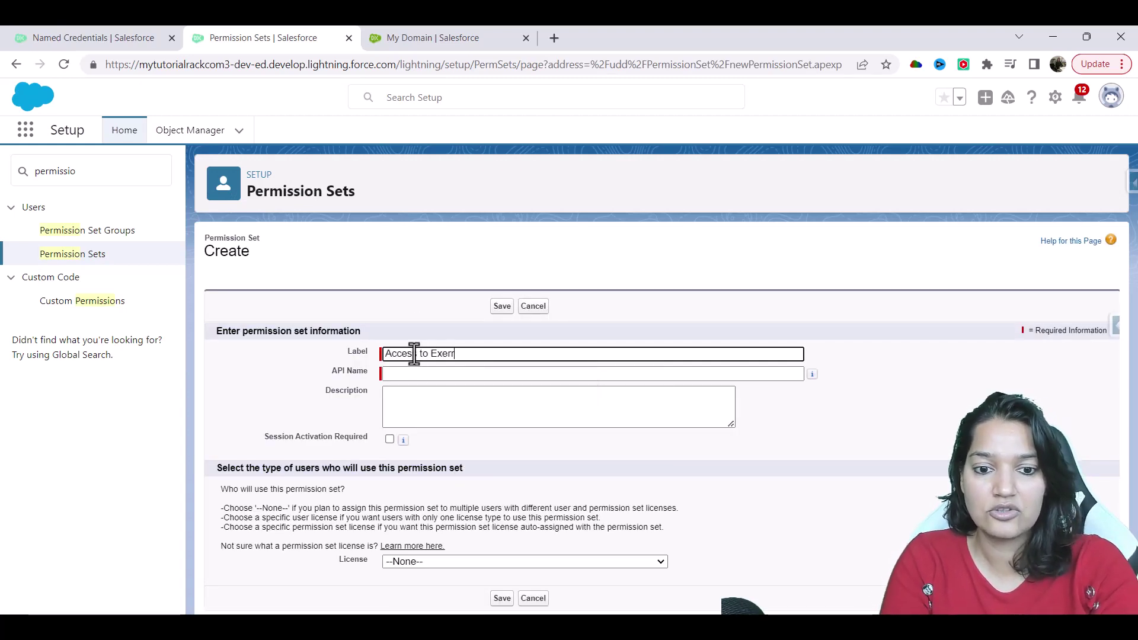
pyautogui.press('BackSpace')
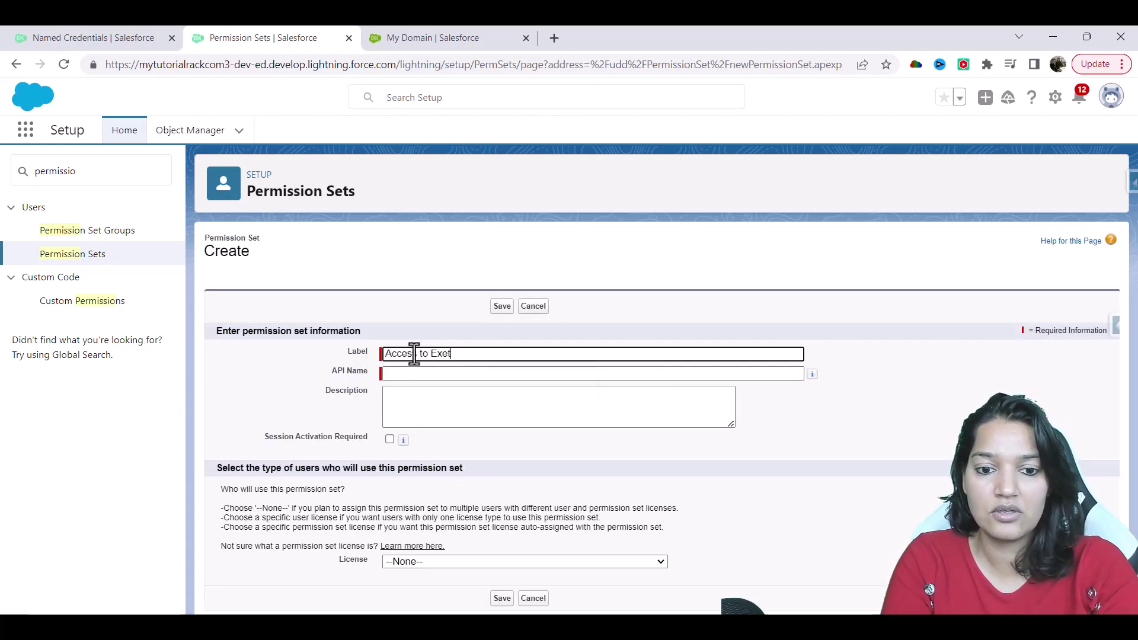
pyautogui.write('te')
pyautogui.press('BackSpace')
pyautogui.press('BackSpace')
pyautogui.write('ternal App')
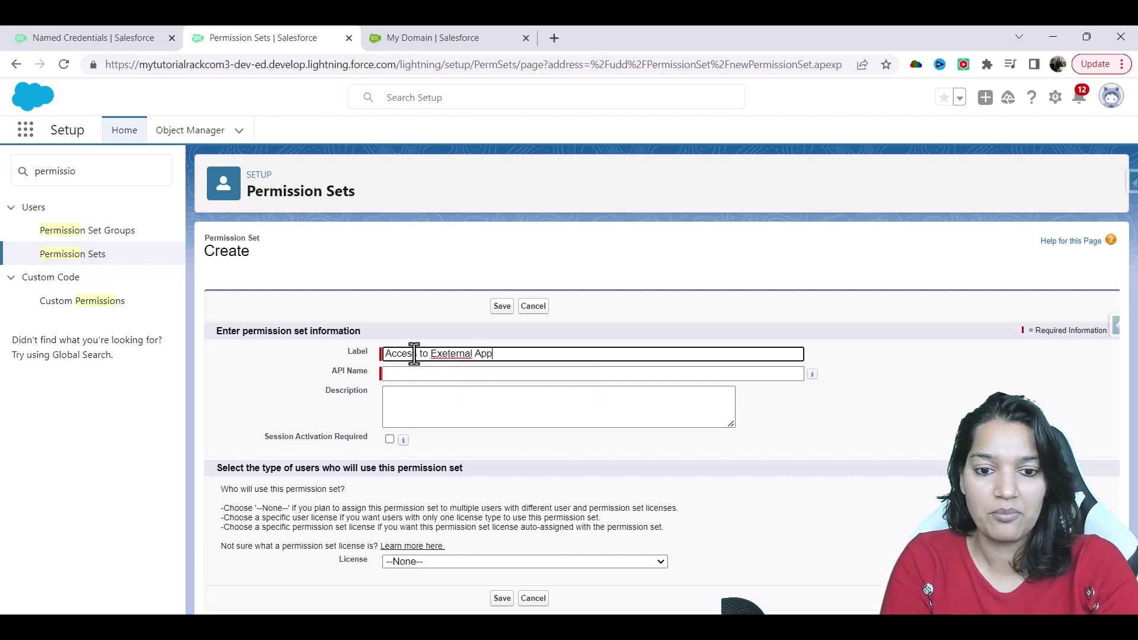
pyautogui.press('Tab')
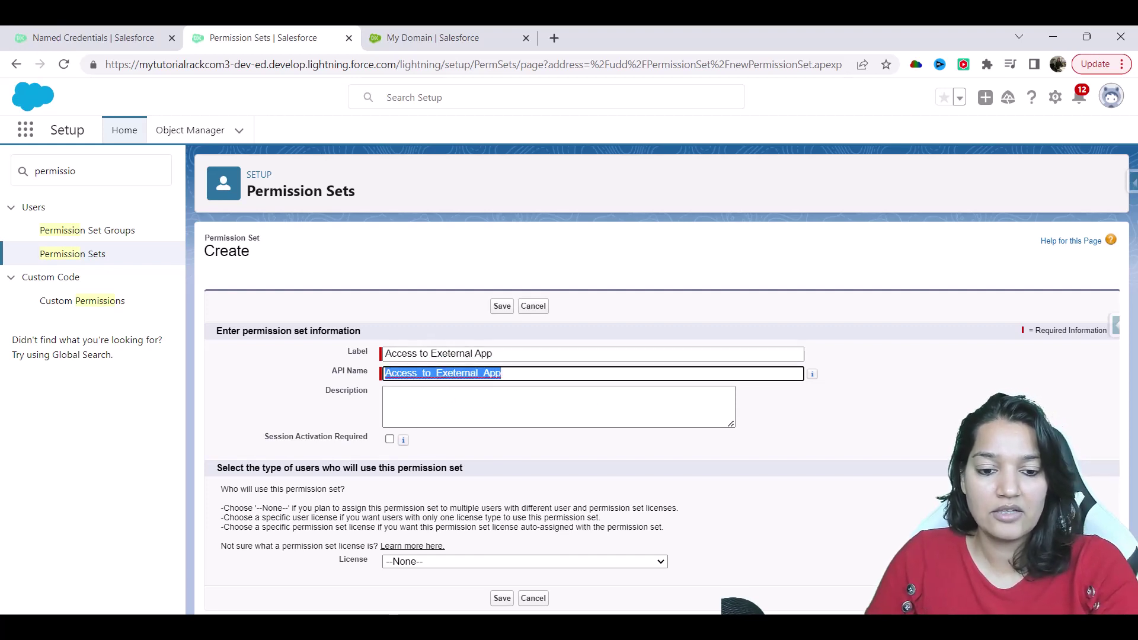
pyautogui.click(504, 600)
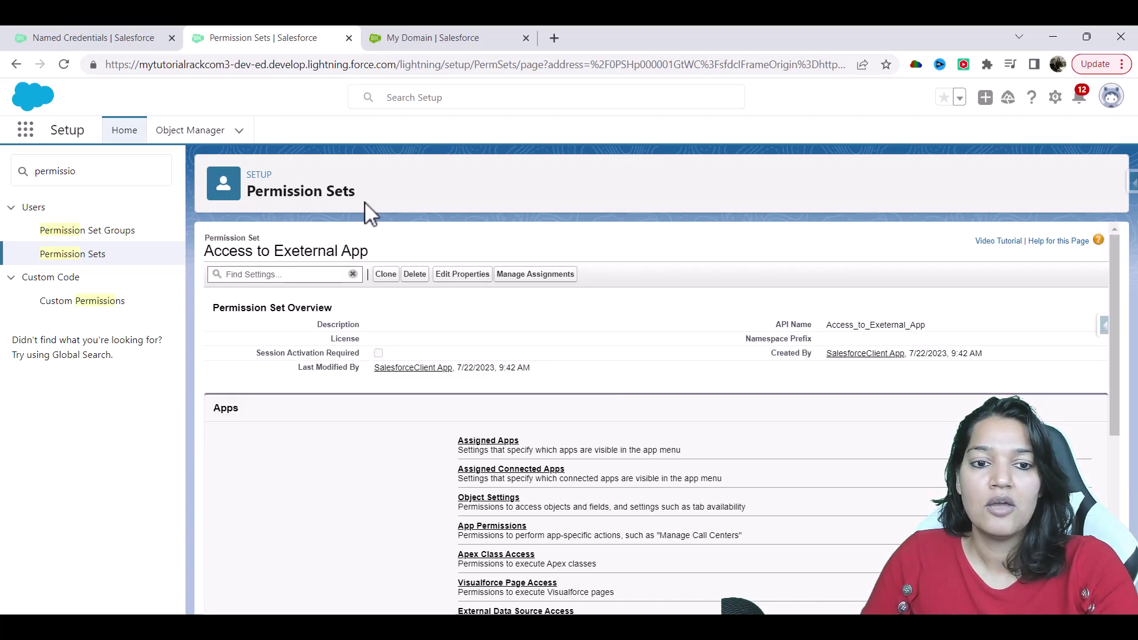
# - Open the External Credential Principal Access settings of the Access to Exeternal App permission set
pyautogui.moveTo(363, 202); pyautogui.dragTo(249, 191)
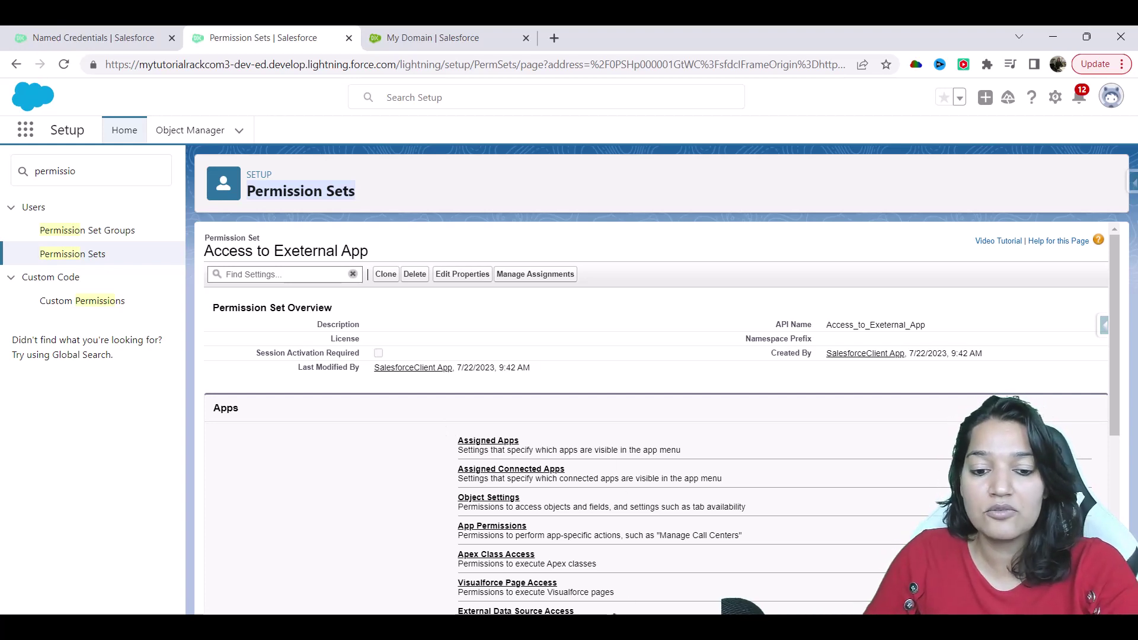
pyautogui.scroll(-3, 474, 545)
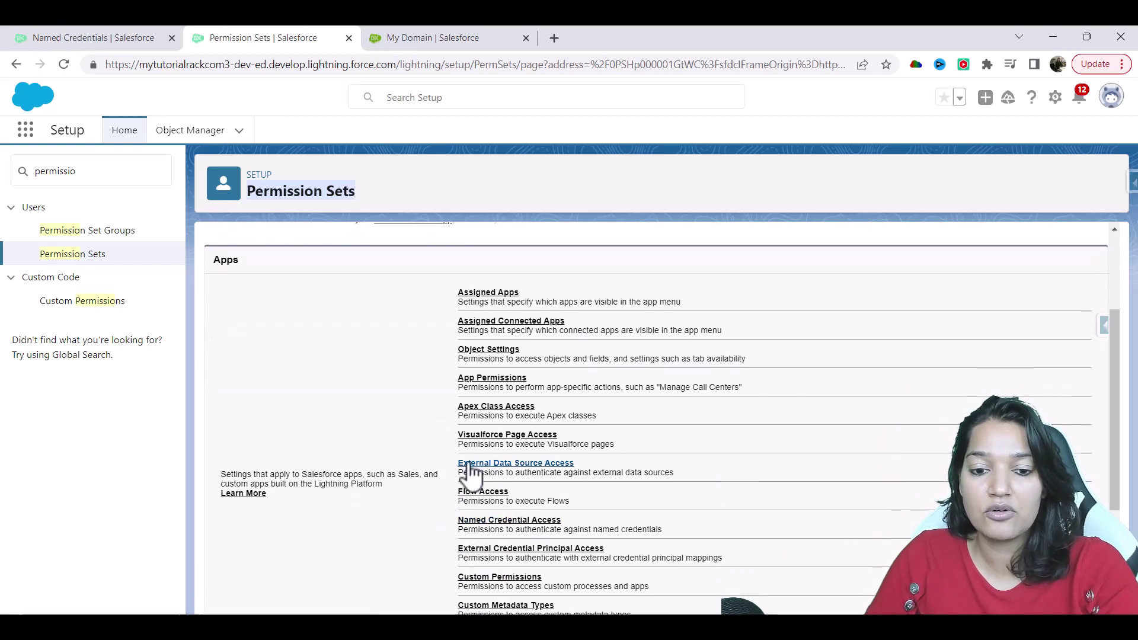
pyautogui.scroll(-1, 451, 492)
pyautogui.moveTo(449, 492)
pyautogui.mouseDown()
pyautogui.moveTo(553, 472)
pyautogui.moveTo(463, 474)
pyautogui.mouseUp()
pyautogui.click(605, 474)
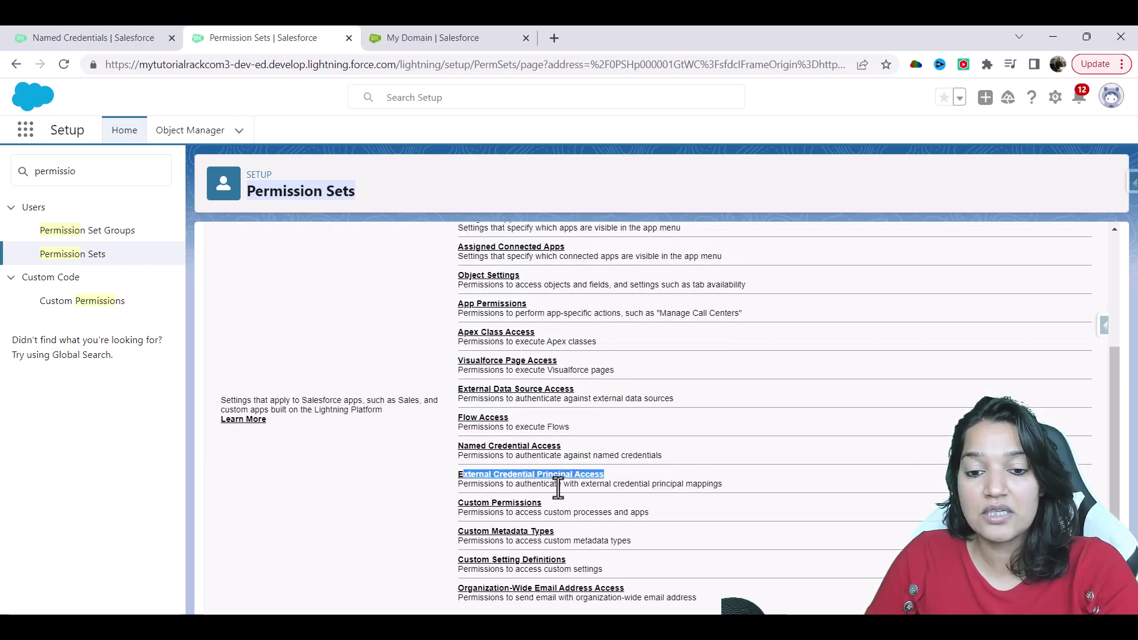
pyautogui.moveTo(574, 484); pyautogui.dragTo(723, 484)
pyautogui.click(569, 474)
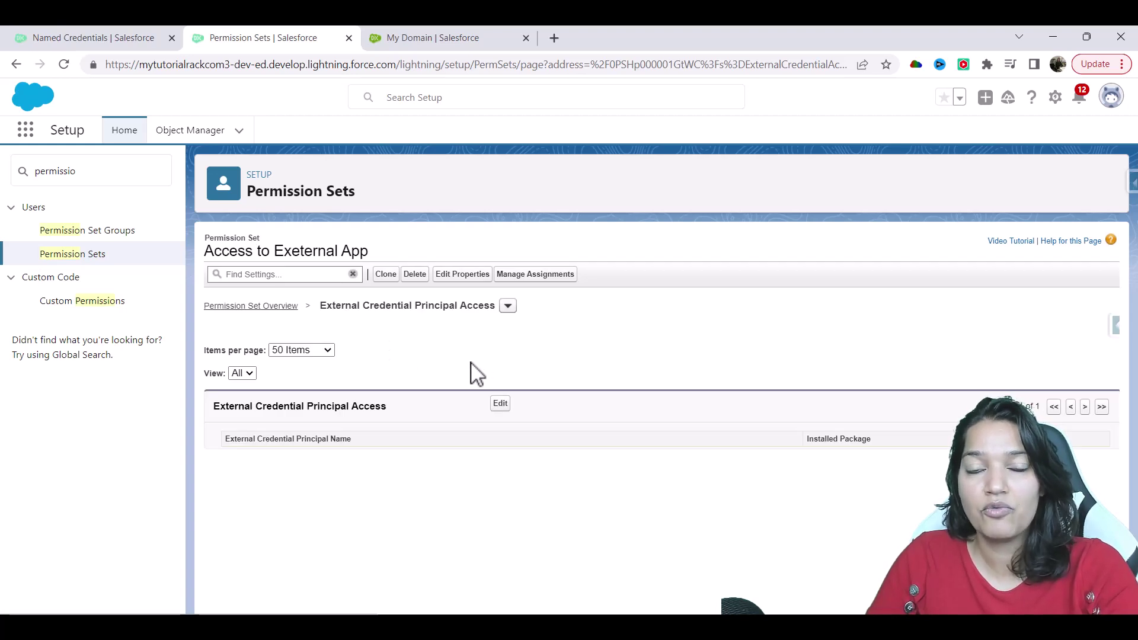
# - Enable the principal "EmployeeAppSourceCredential - Authorized Access to Employee Source" for the permission set and save the change
pyautogui.click(500, 404)
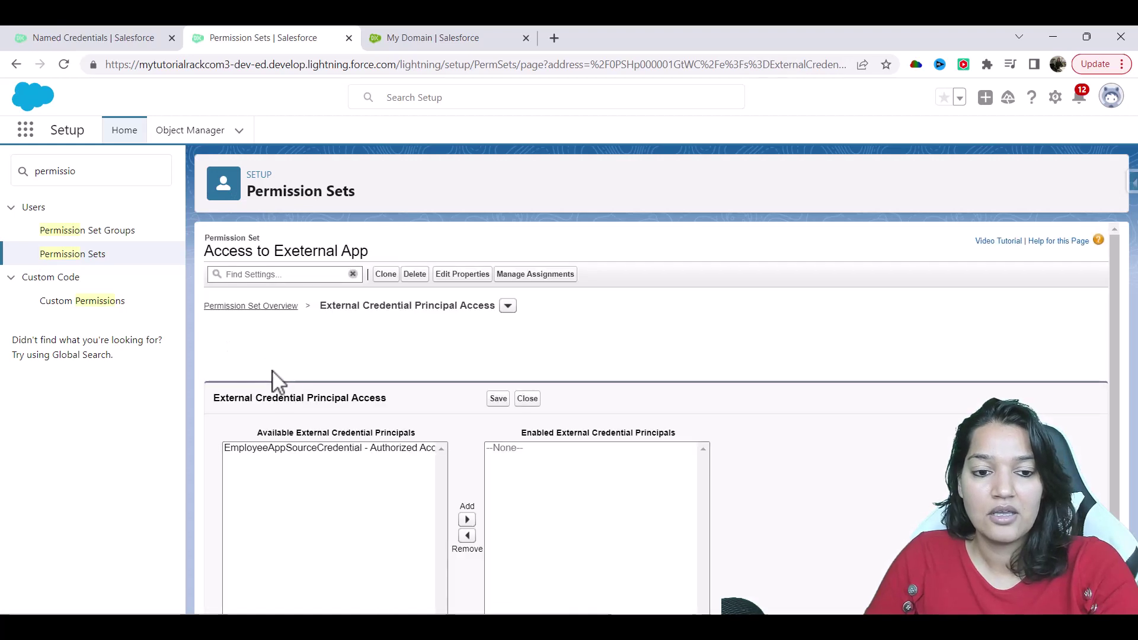
pyautogui.click(312, 446)
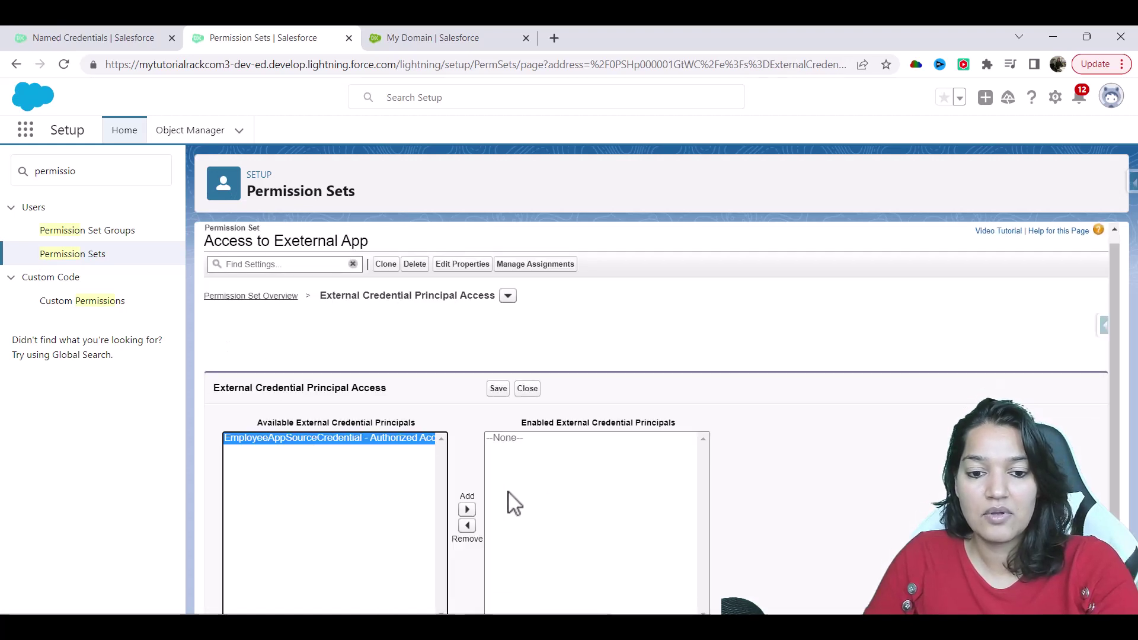
pyautogui.click(467, 510)
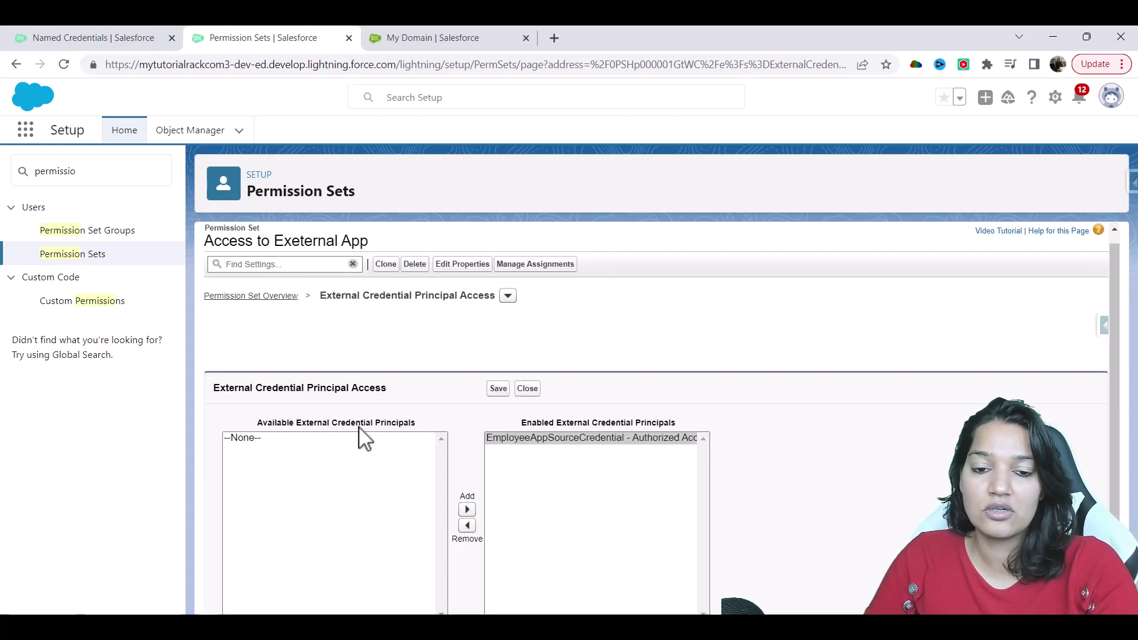
pyautogui.moveTo(220, 245); pyautogui.dragTo(365, 243)
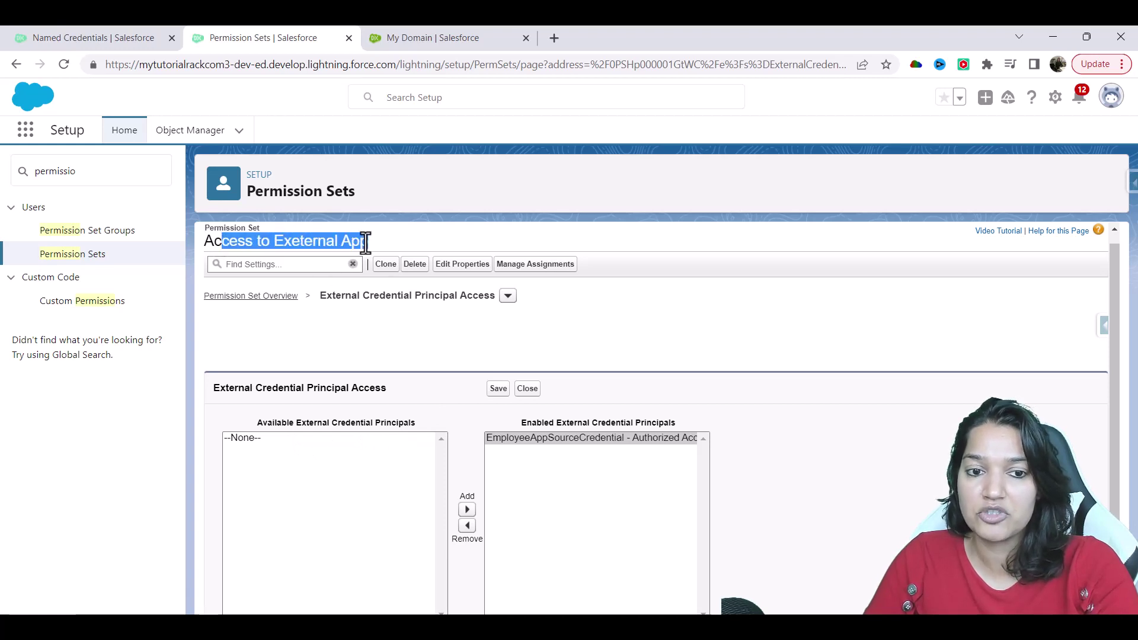
pyautogui.scroll(-1, 345, 326)
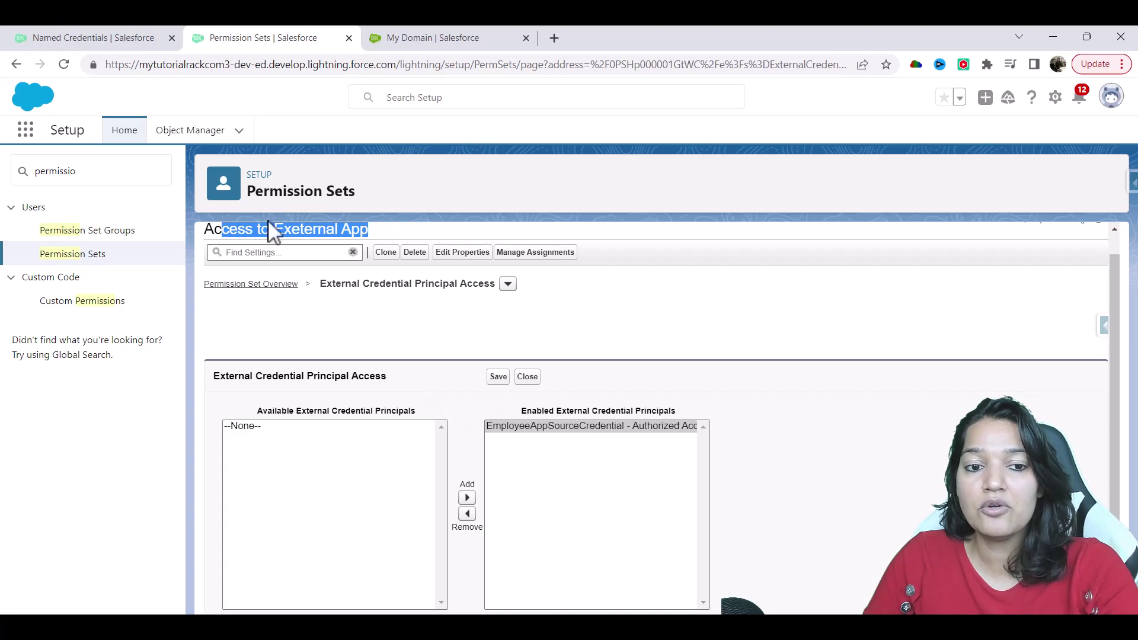
pyautogui.moveTo(267, 196); pyautogui.dragTo(346, 196)
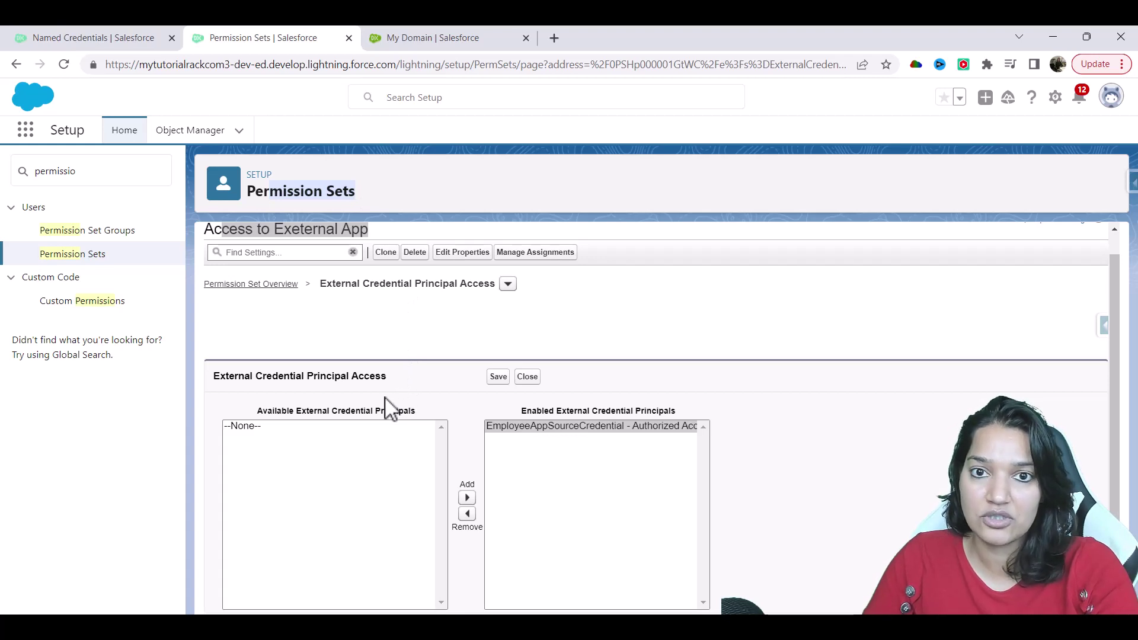
pyautogui.scroll(1, 397, 402)
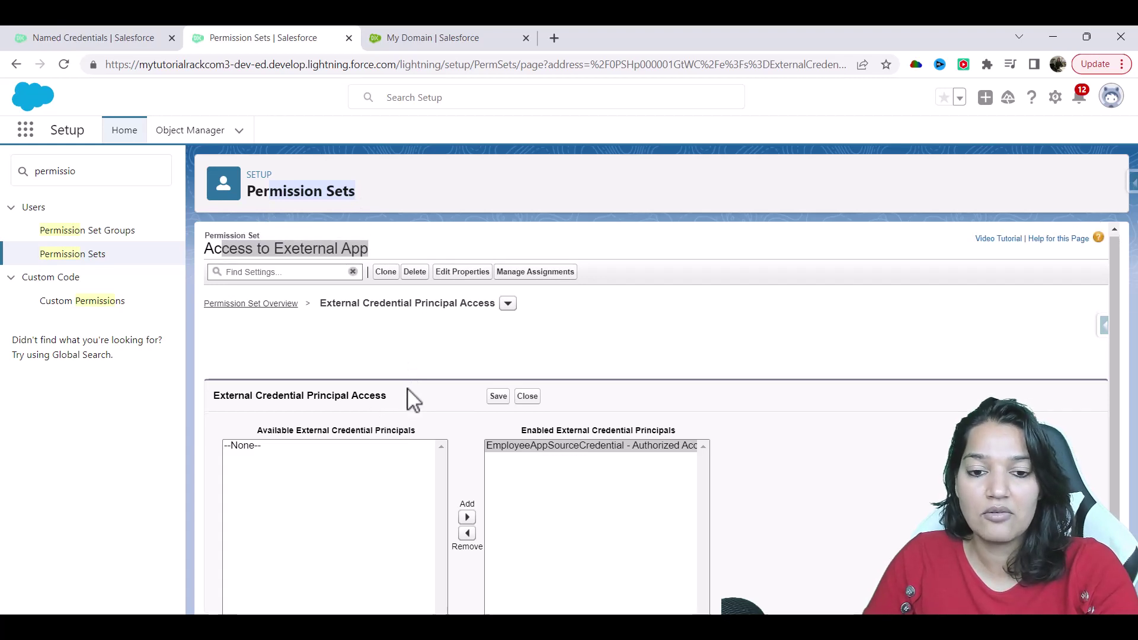
pyautogui.click(499, 399)
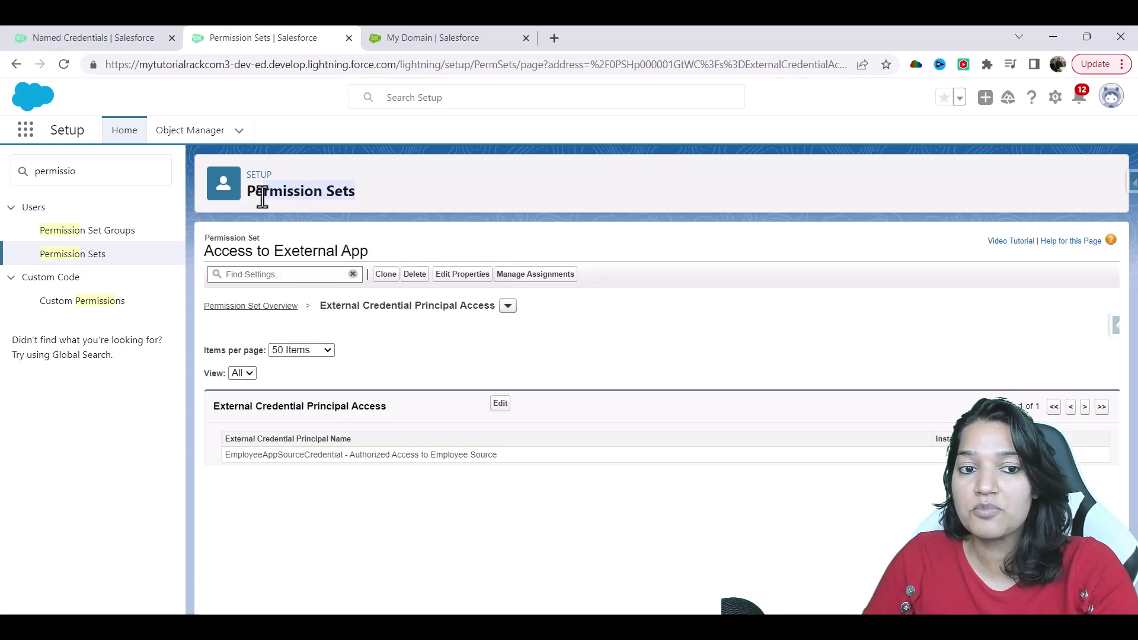
# - Assign the permission set to the SalesforceClient App system administrator user with no expiration date
pyautogui.click(536, 274)
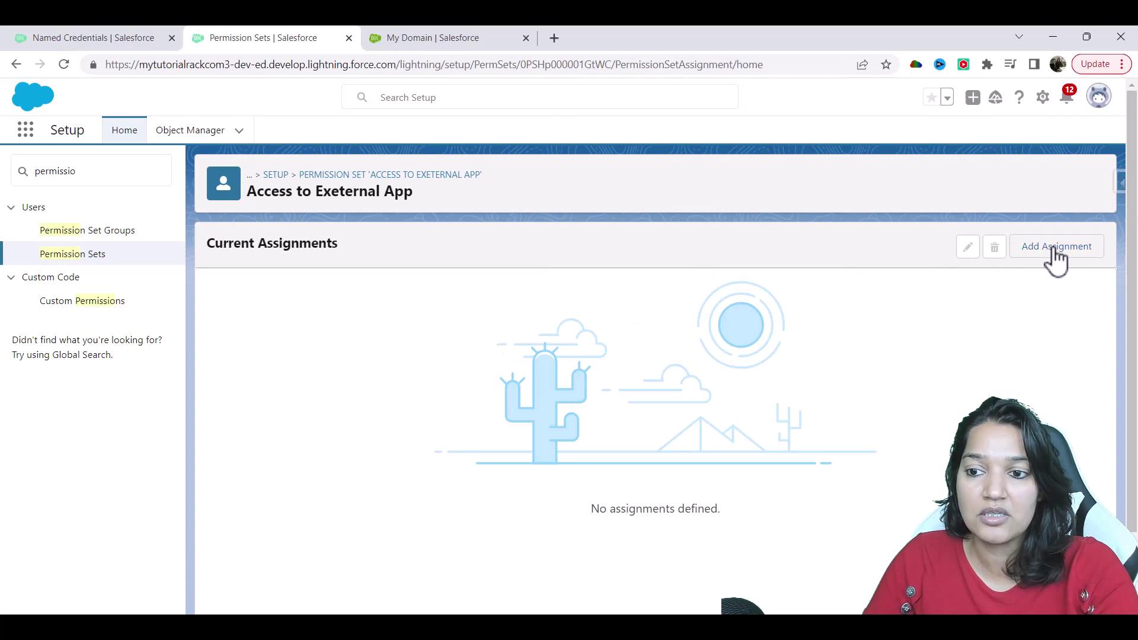
pyautogui.click(1055, 248)
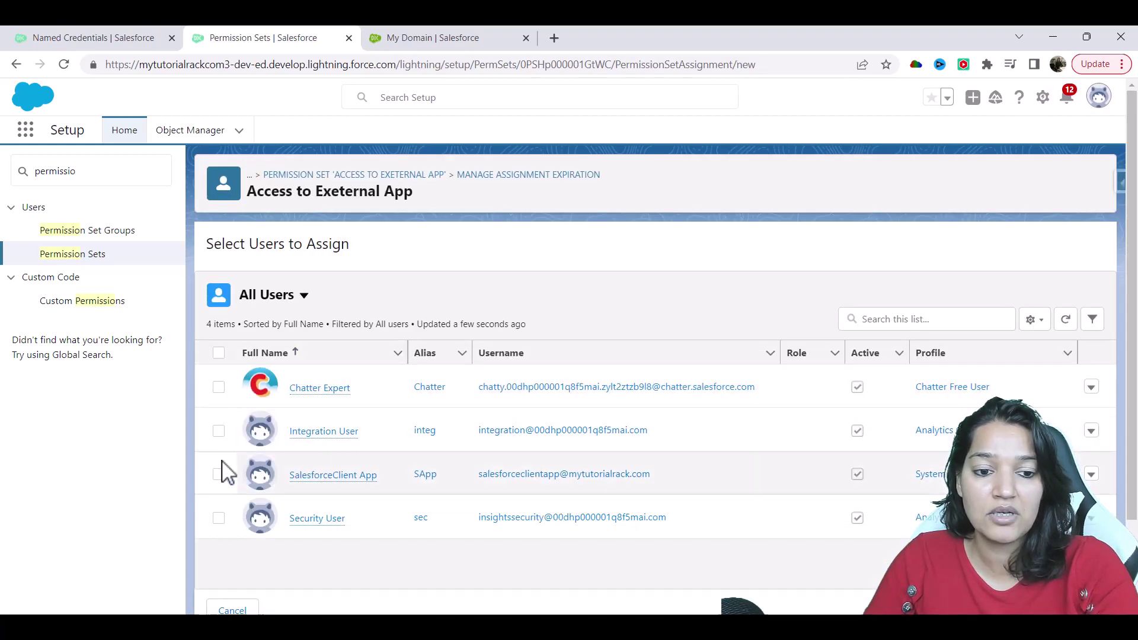
pyautogui.click(221, 477)
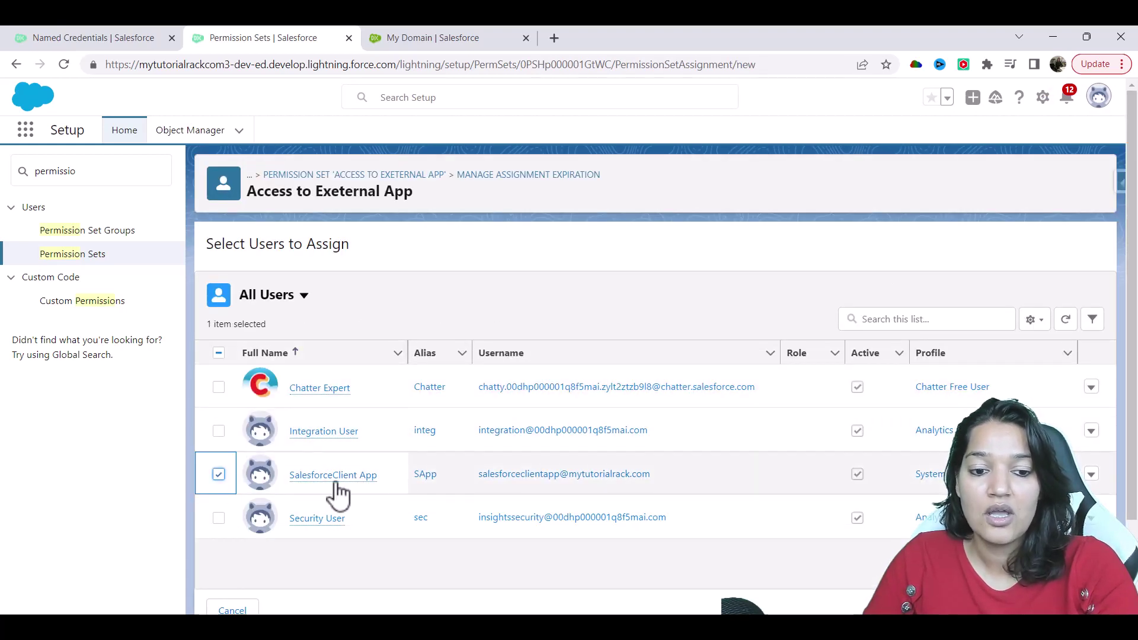
pyautogui.click(923, 479)
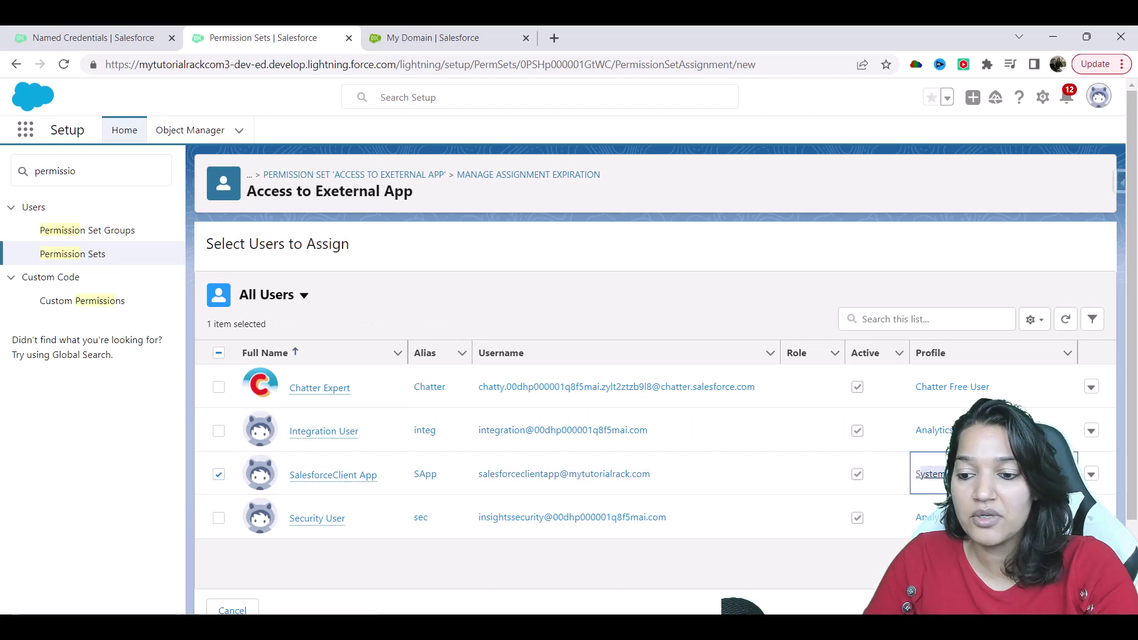
pyautogui.scroll(-2, 652, 415)
pyautogui.moveTo(922, 399); pyautogui.dragTo(1007, 399)
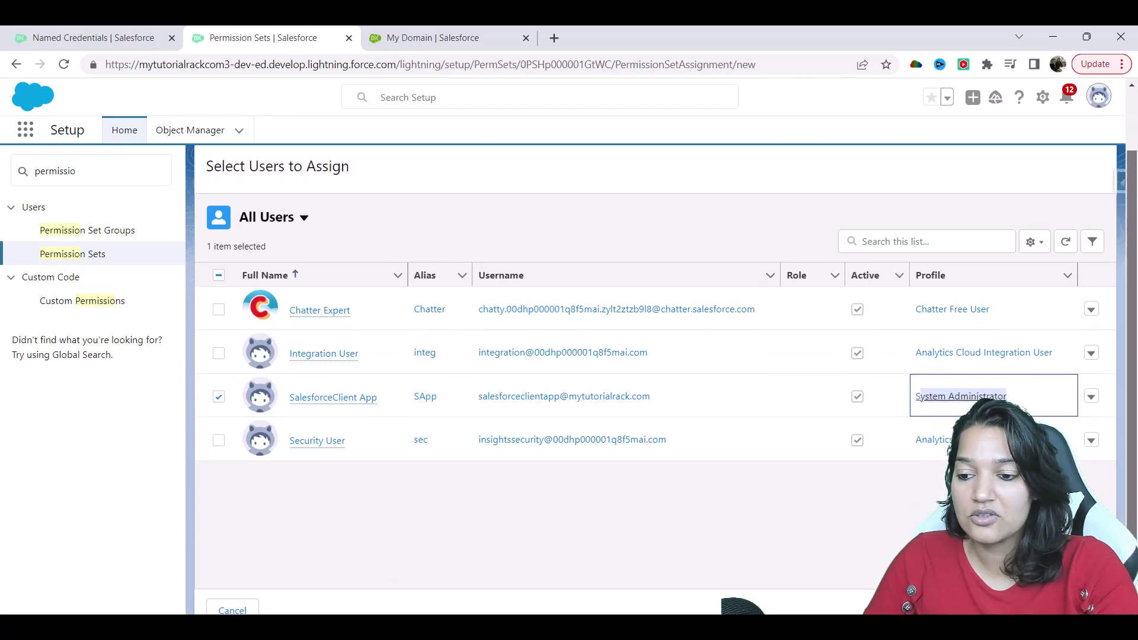
pyautogui.click(1094, 610)
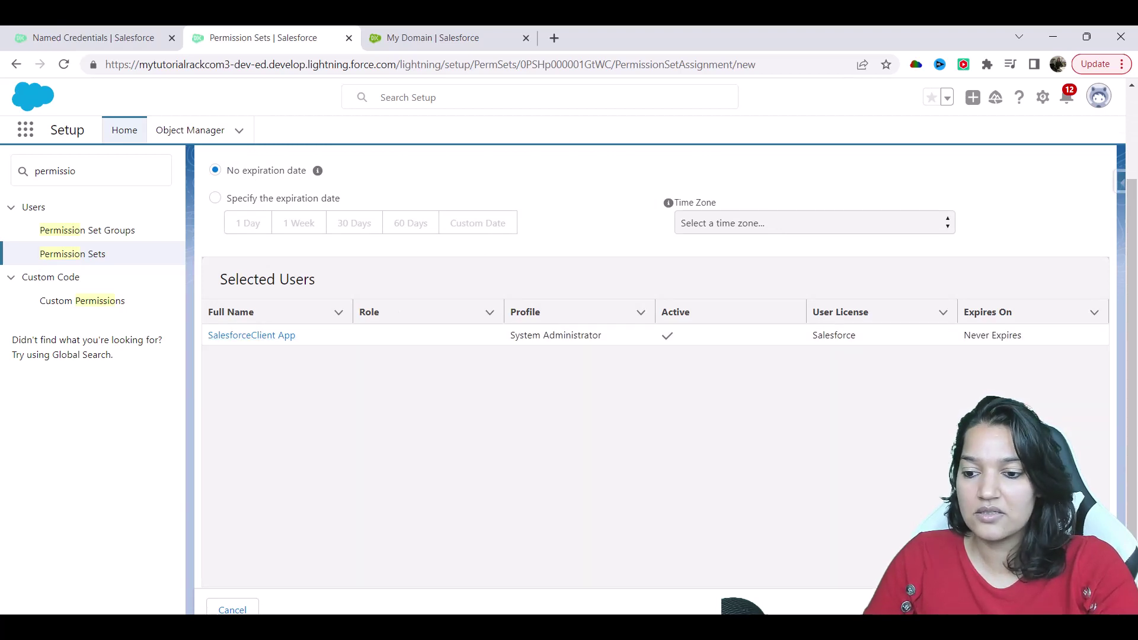
pyautogui.click(1094, 611)
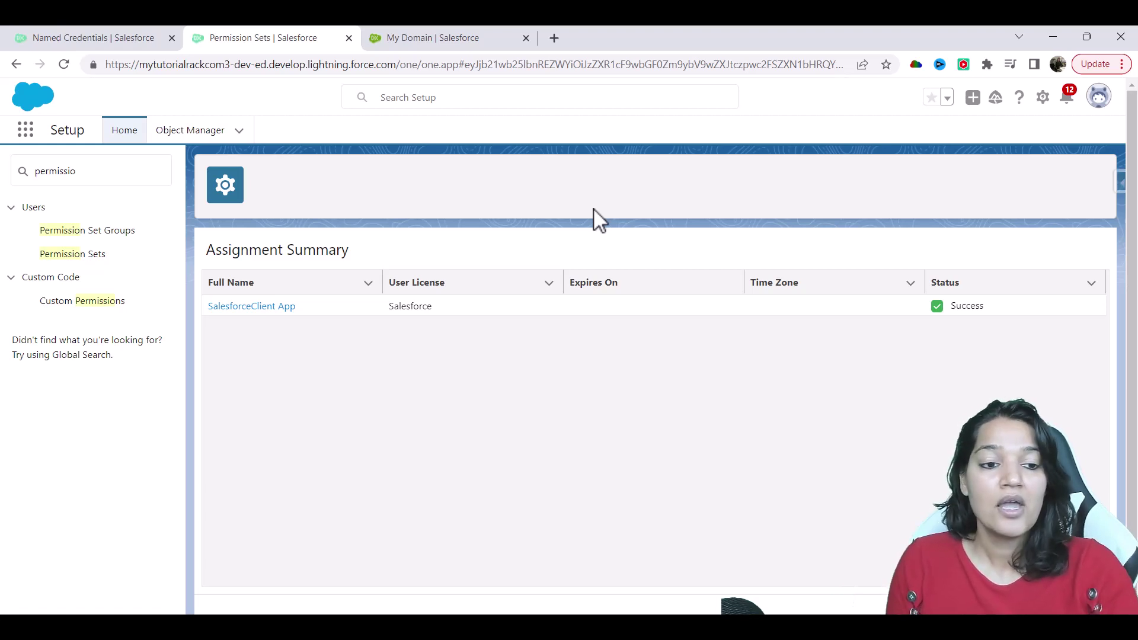
# - Search Setup for Named Credentials and open the Employee App Source external credential
pyautogui.click(65, 181)
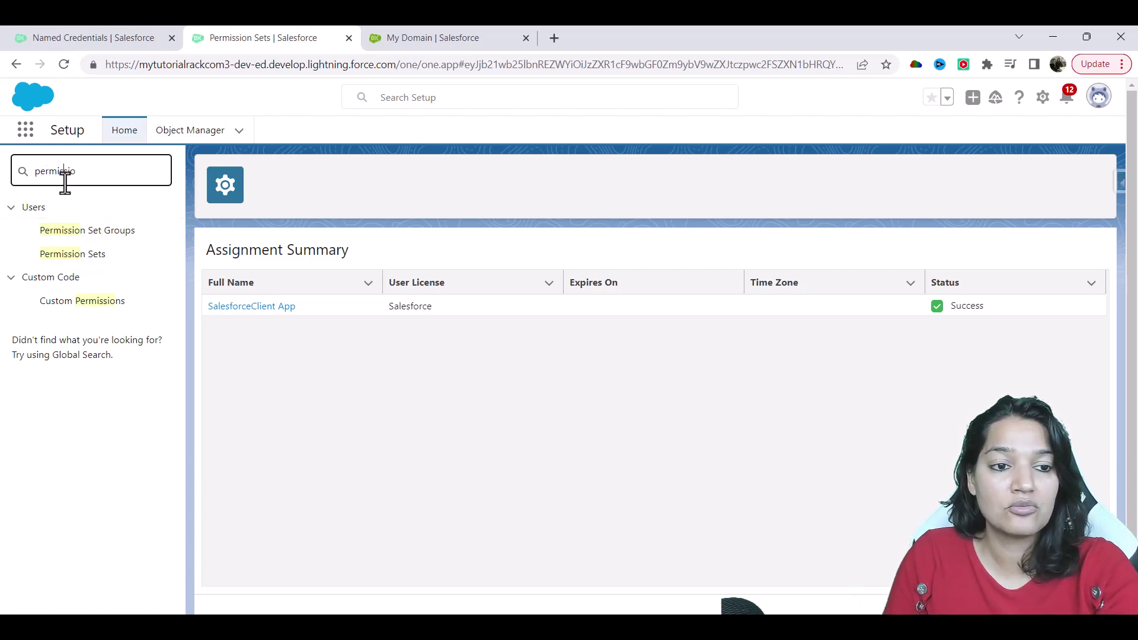
pyautogui.doubleClick(64, 180)
pyautogui.write('nam')
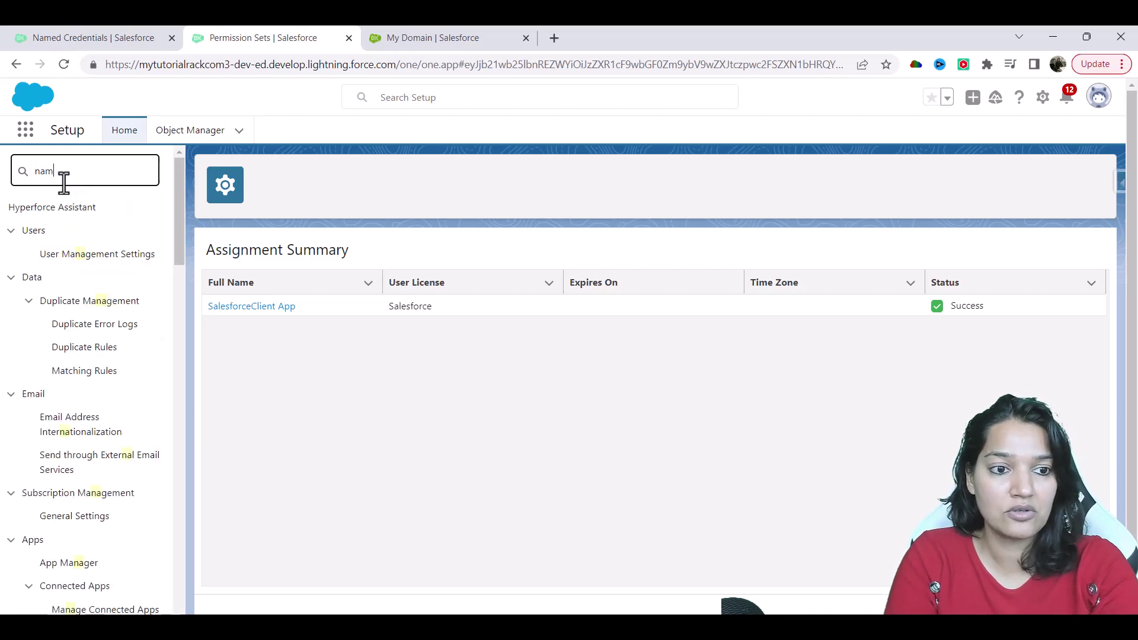
pyautogui.click(85, 279)
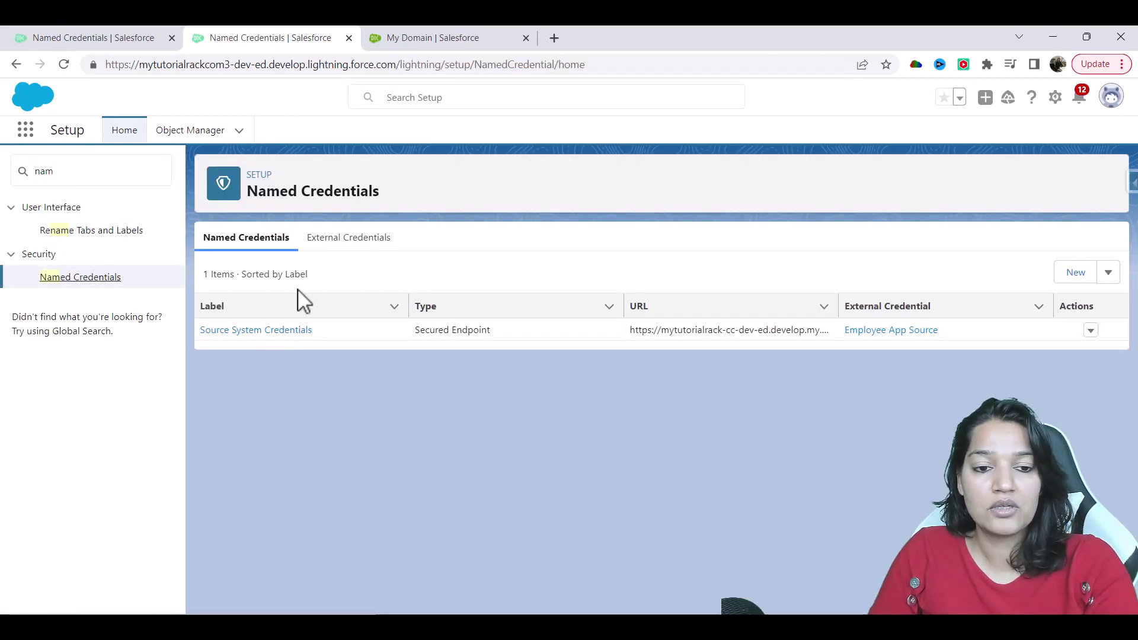
pyautogui.click(332, 242)
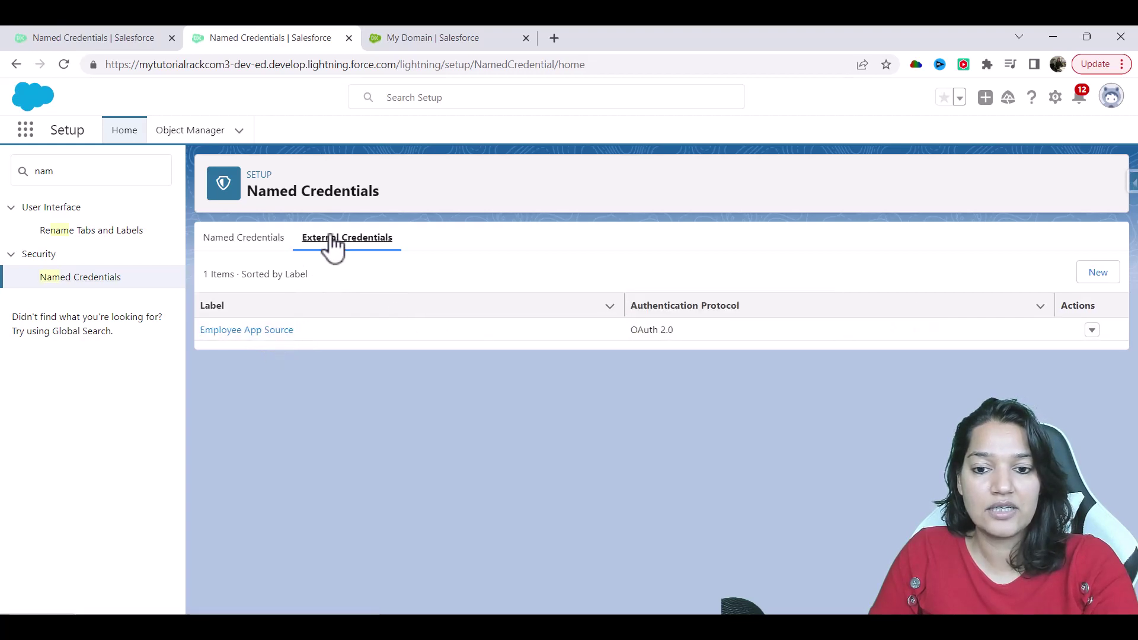
pyautogui.click(248, 332)
# - Check the authentication status of the Authorized Access to Employee Source principal and start authenticating it
pyautogui.scroll(-1, 291, 474)
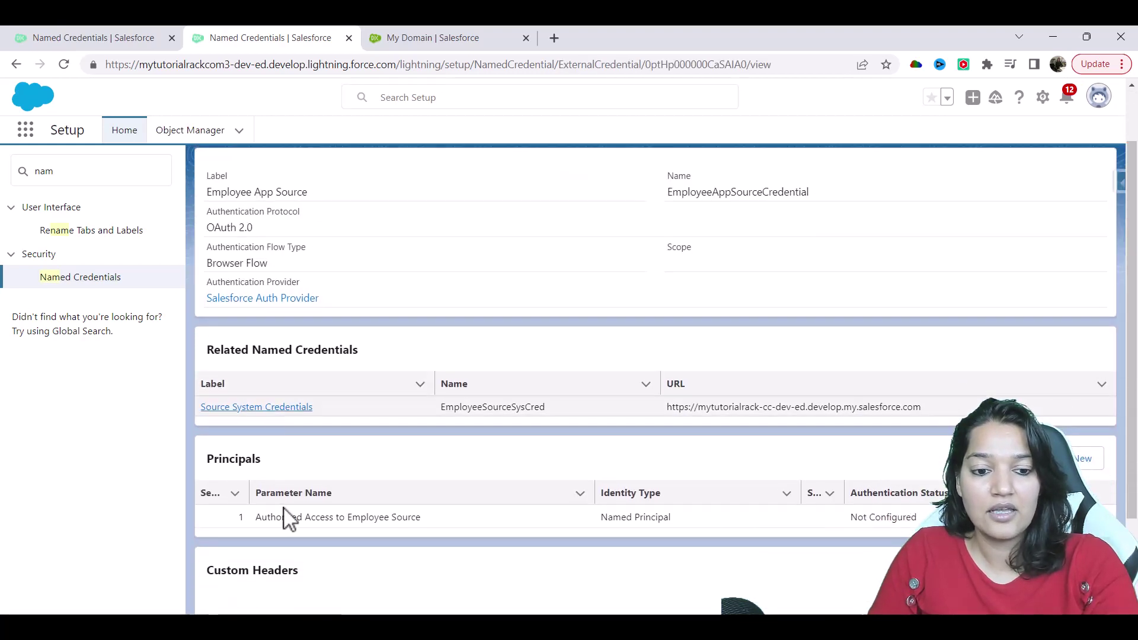
pyautogui.doubleClick(249, 460)
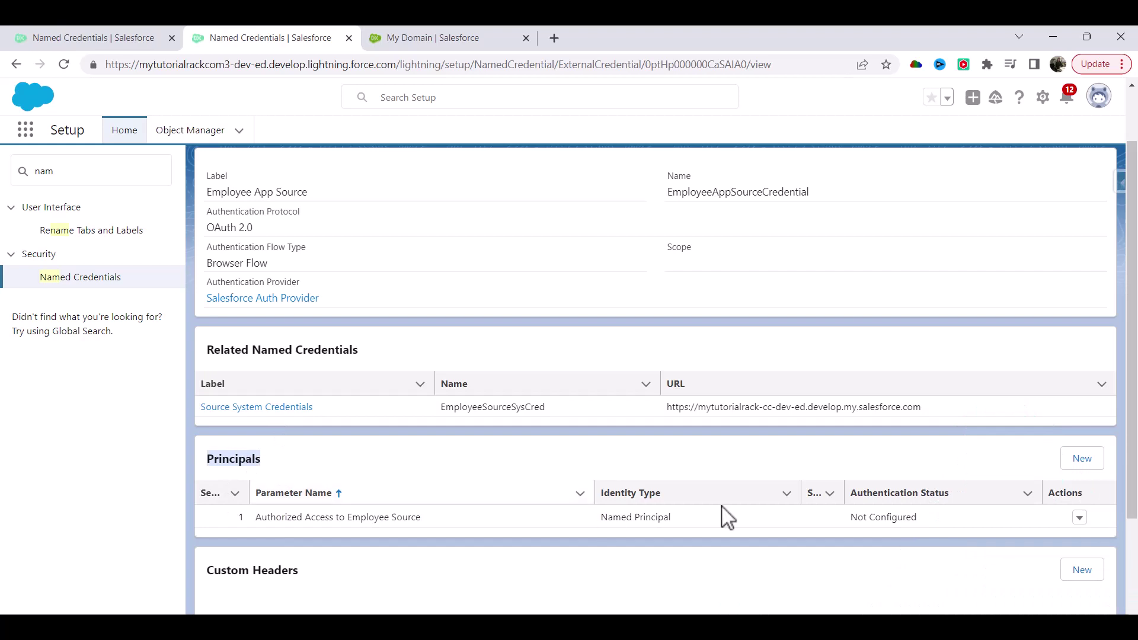
pyautogui.moveTo(919, 517); pyautogui.dragTo(849, 514)
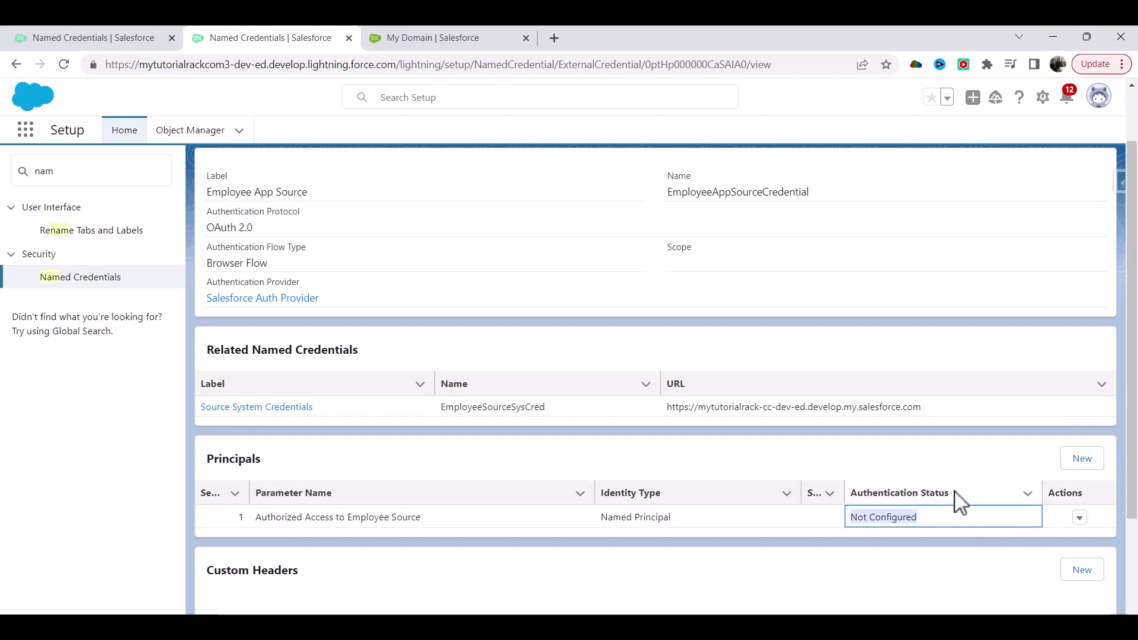
pyautogui.moveTo(955, 493); pyautogui.dragTo(851, 498)
pyautogui.click(1079, 519)
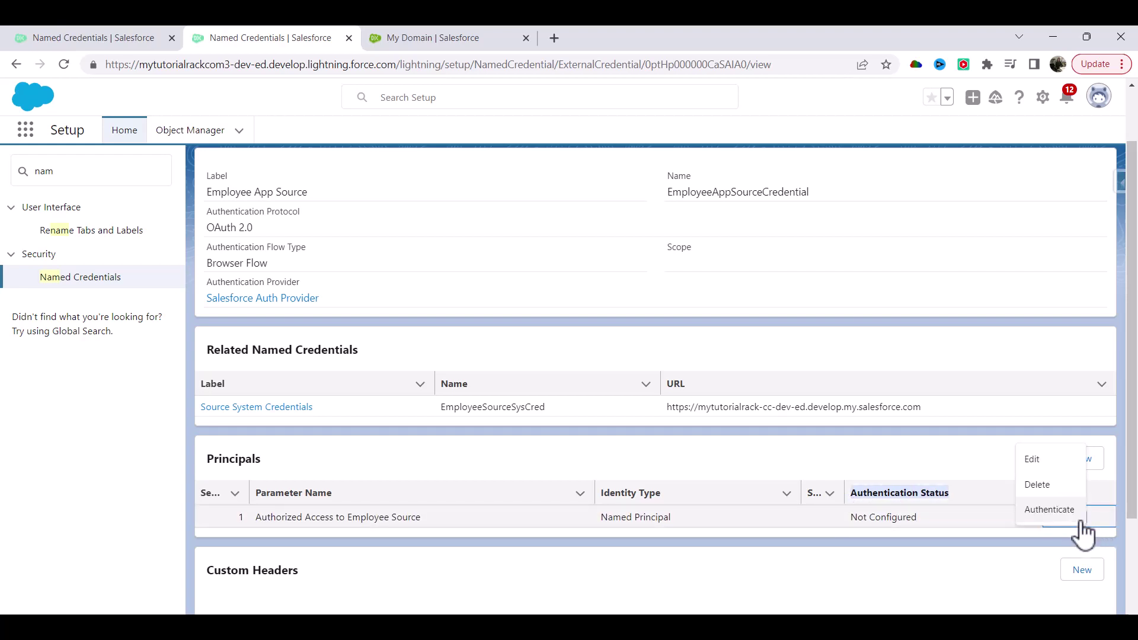
pyautogui.click(1052, 516)
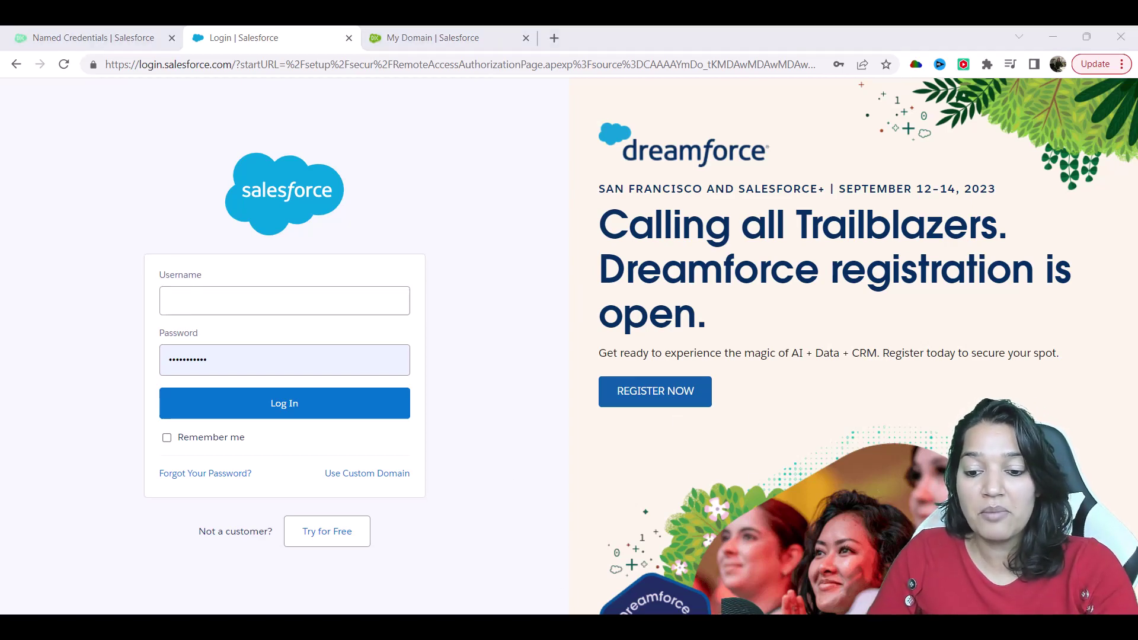
# - Switch to Postman and check the client_id in the body of the Authenticating with Employee HR app request
pyautogui.click(741, 557)
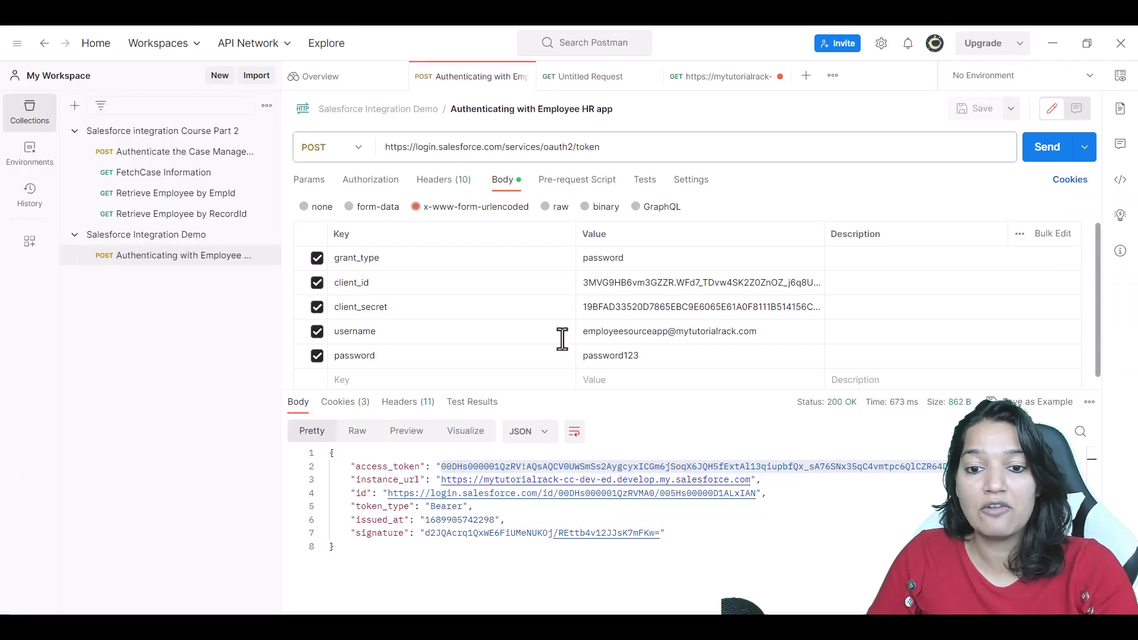
pyautogui.click(585, 283)
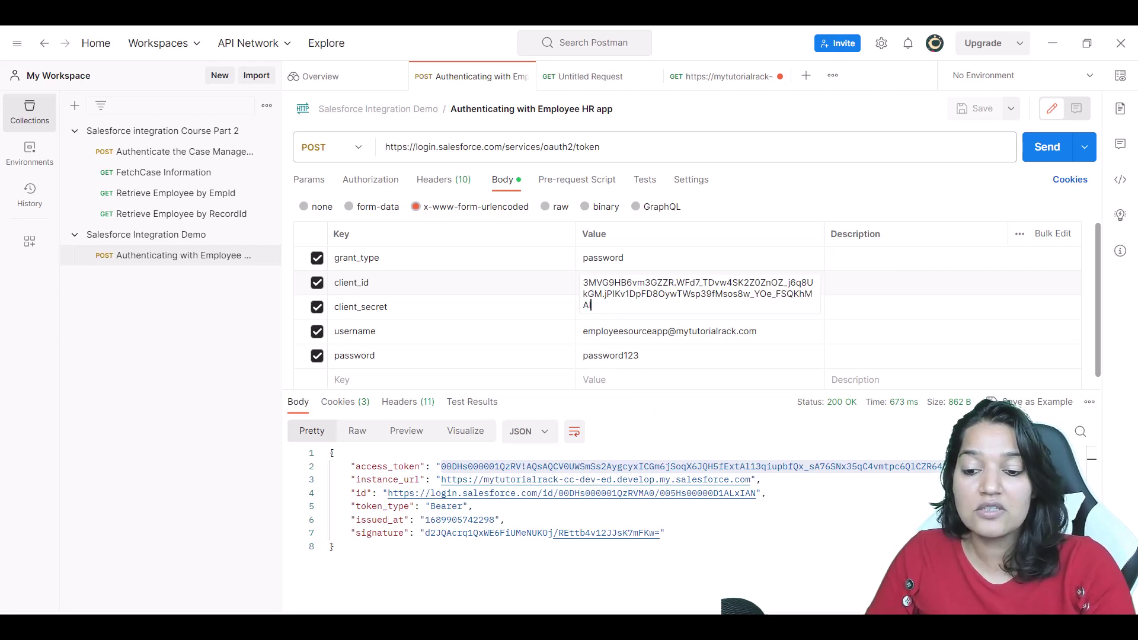
pyautogui.hotkey('alt', 'Tab')
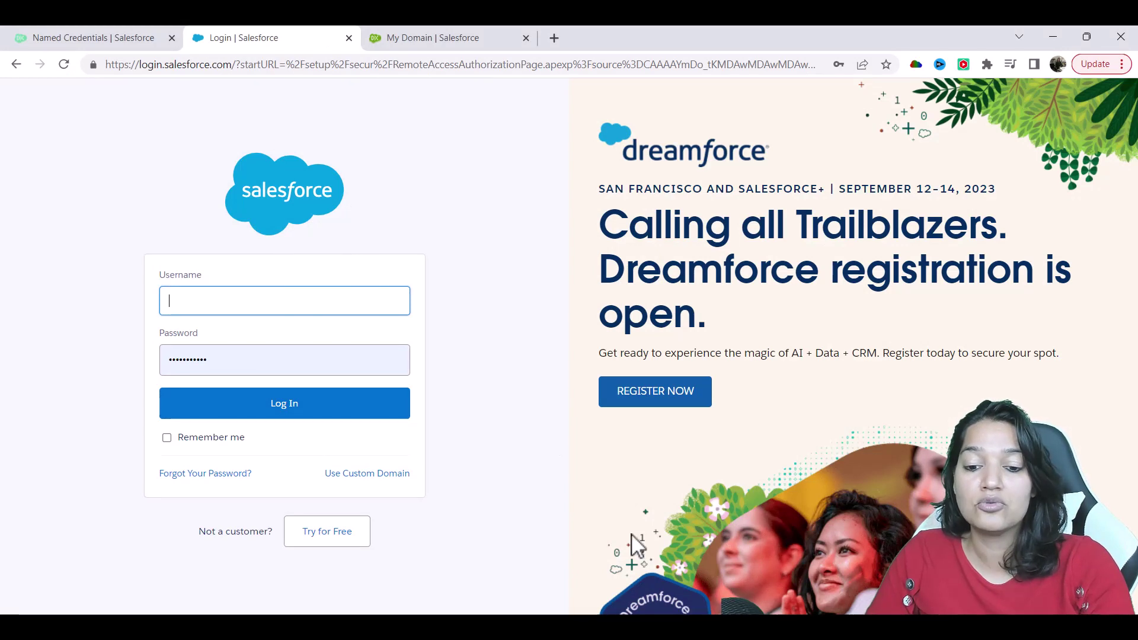
# - Switch to Notepad and copy the username of the org acting as the external app
pyautogui.hotkey('alt', 'Tab')
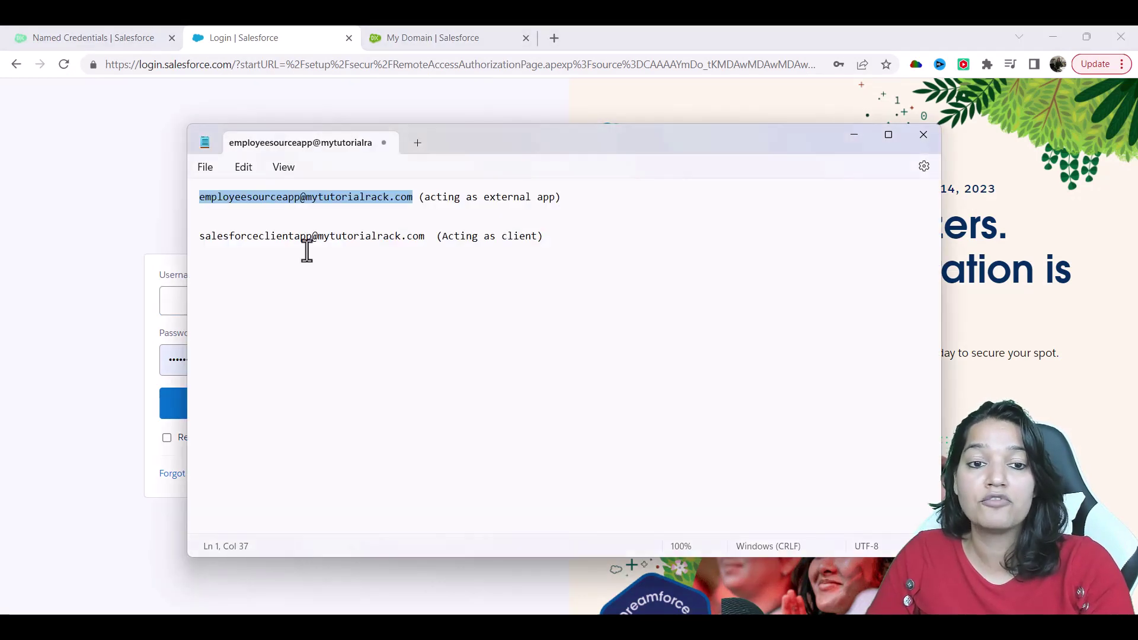
pyautogui.doubleClick(376, 198)
pyautogui.click(376, 198)
pyautogui.click(407, 197)
pyautogui.moveTo(413, 197); pyautogui.dragTo(198, 196)
pyautogui.hotkey('ctrl', 'c')
pyautogui.click(152, 198)
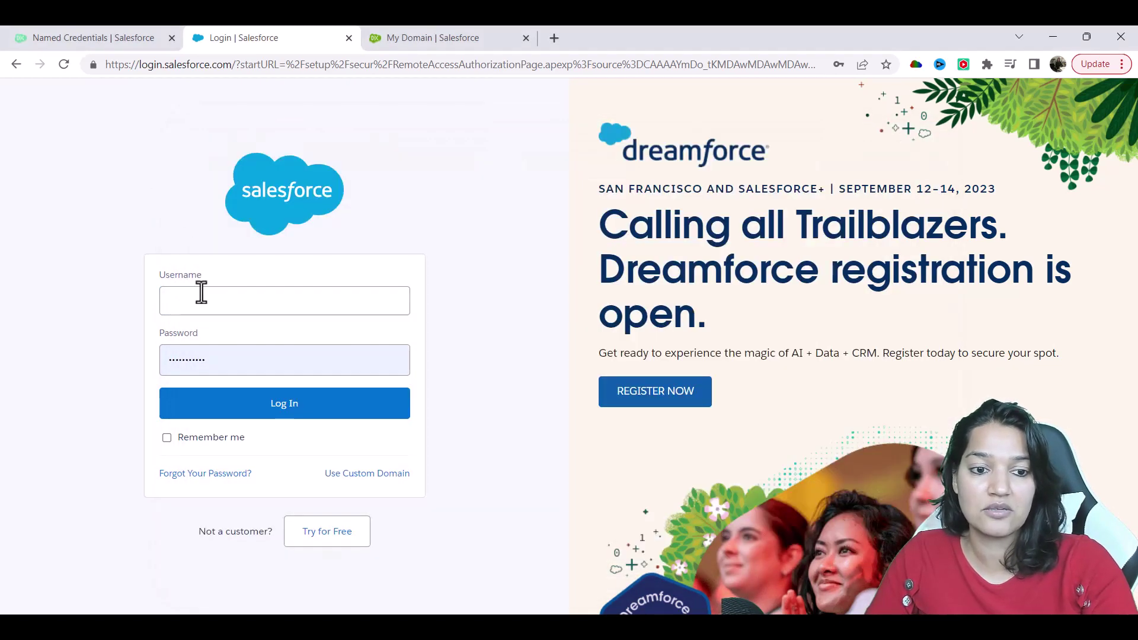
# - Enter the copied username on the Salesforce authorization login page and log in with the prefilled password
pyautogui.click(199, 293)
pyautogui.hotkey('ctrl', 'v')
pyautogui.click(399, 244)
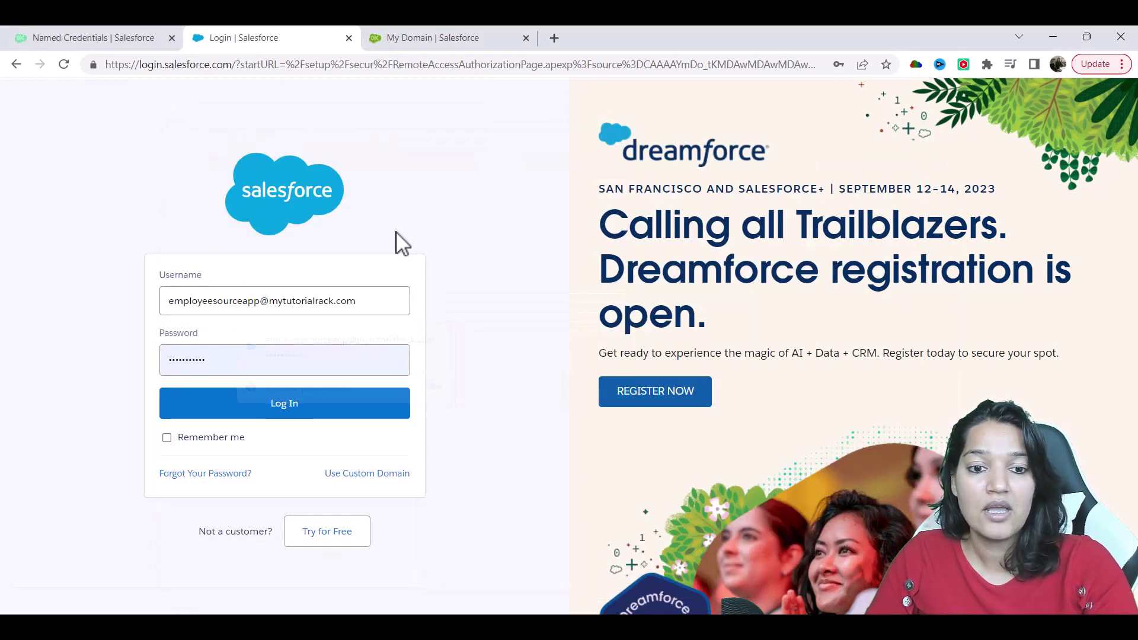
pyautogui.click(309, 409)
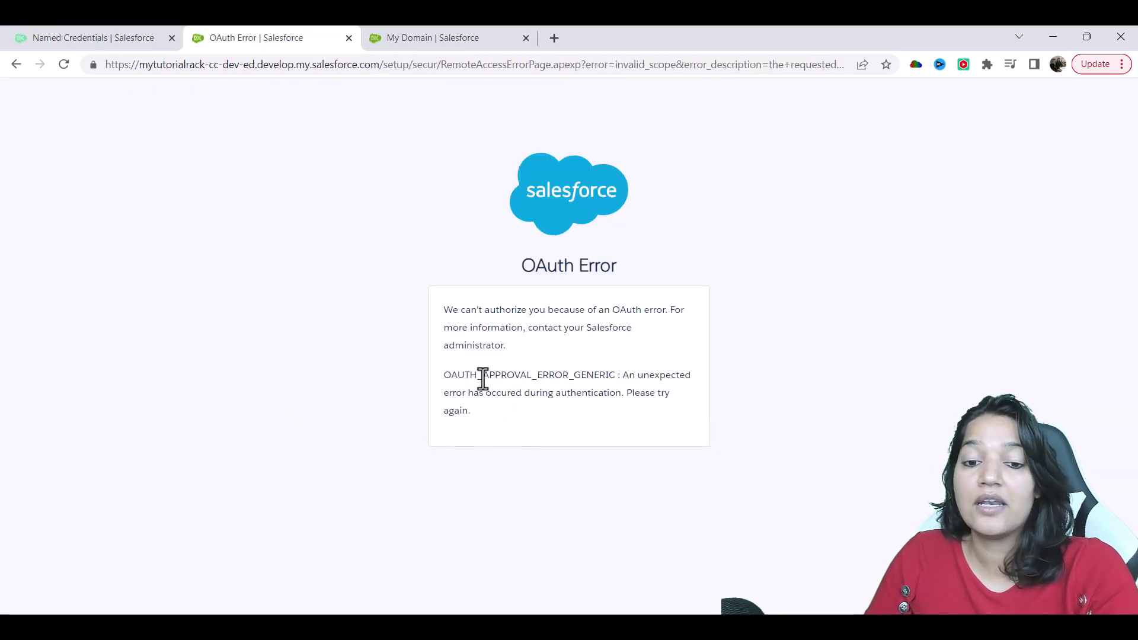
# - Examine the OAuth error page and the error and error_description parameters in its URL
pyautogui.moveTo(519, 268); pyautogui.dragTo(611, 270)
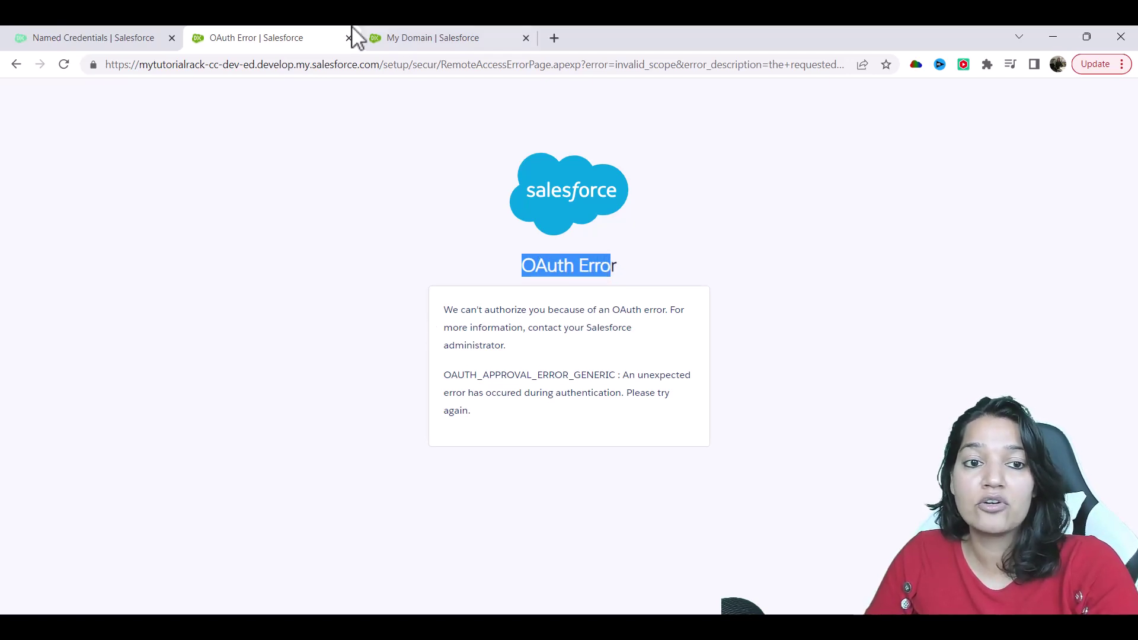
pyautogui.moveTo(228, 64); pyautogui.dragTo(496, 64)
pyautogui.doubleClick(497, 65)
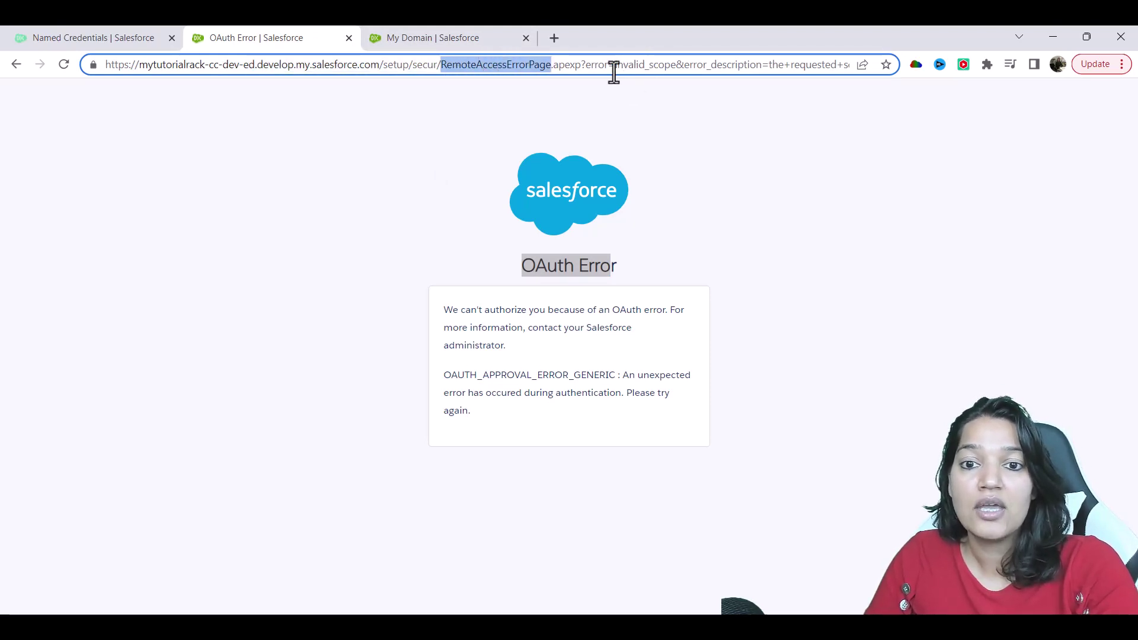
pyautogui.moveTo(614, 66); pyautogui.dragTo(682, 67)
pyautogui.moveTo(697, 64); pyautogui.dragTo(874, 63)
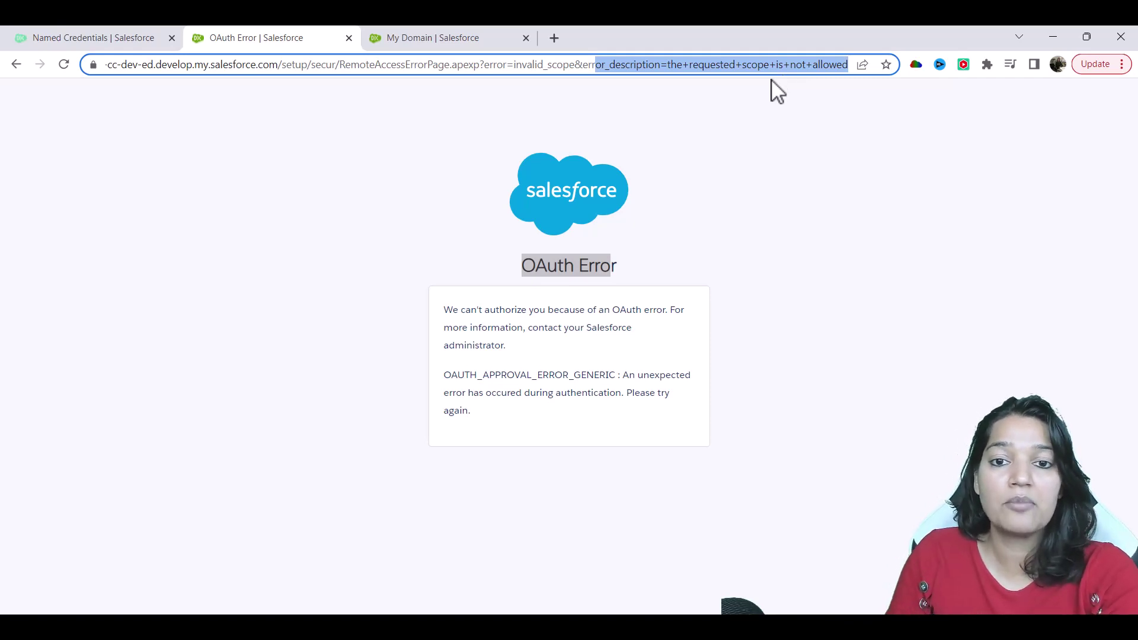
# - Open the login.salesforce.com page separately and log in to the employee source org with its username
pyautogui.click(554, 38)
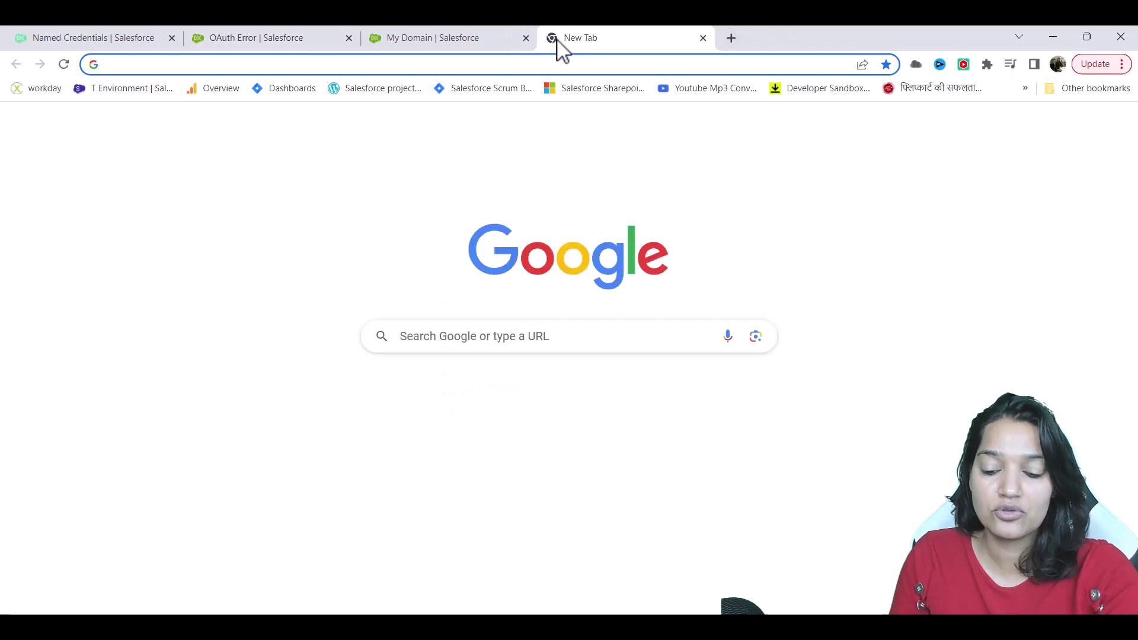
pyautogui.write('log')
pyautogui.press('Return')
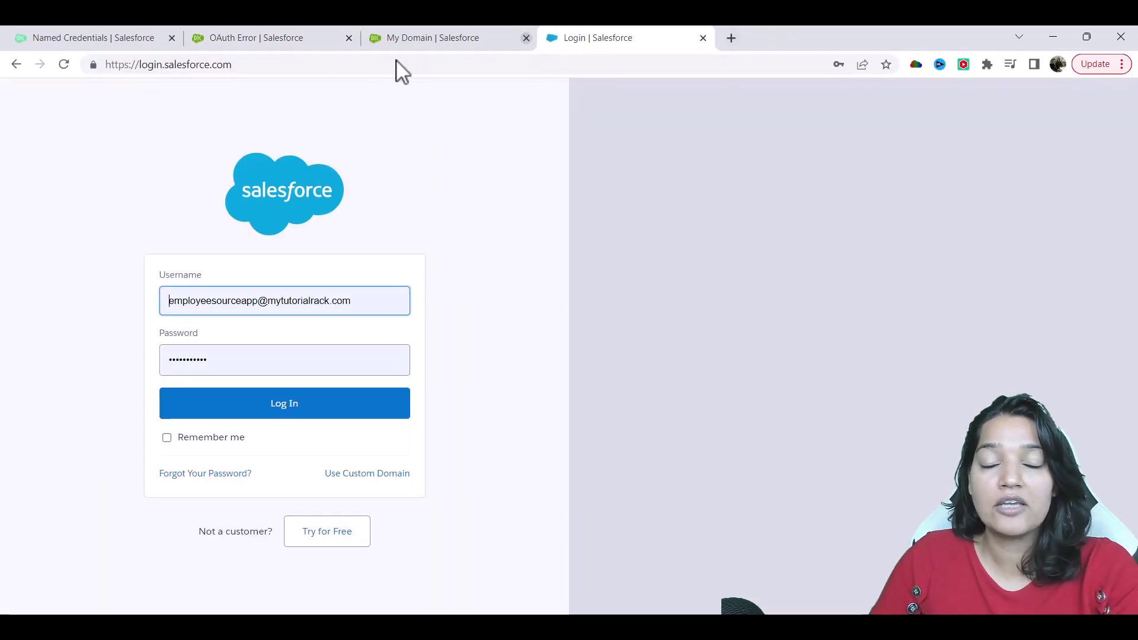
pyautogui.hotkey('alt', 'Tab')
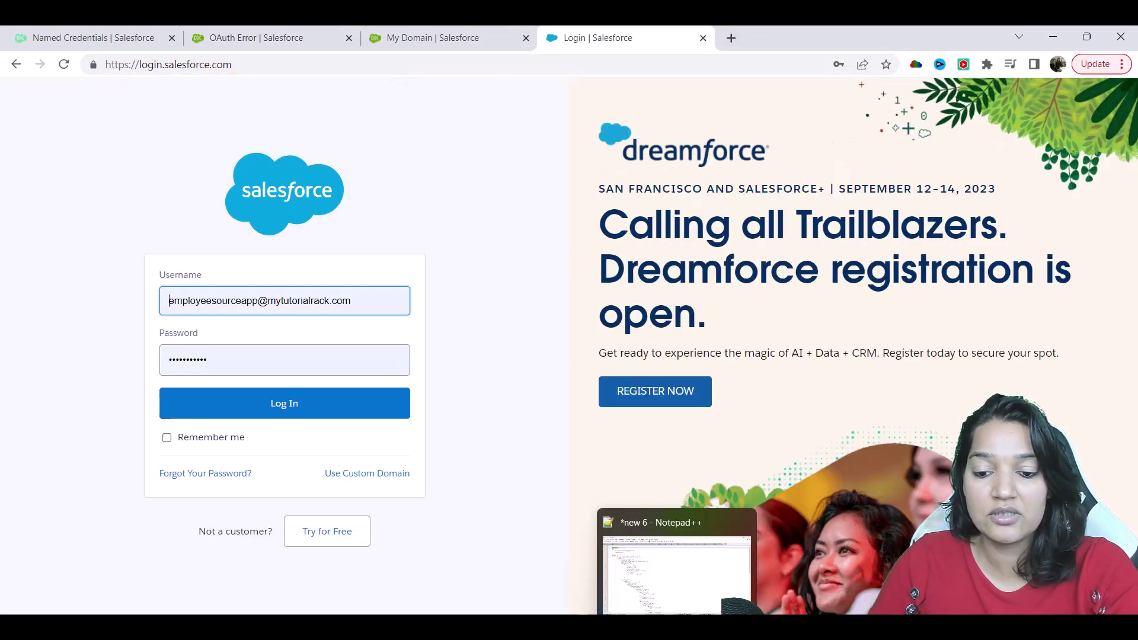
pyautogui.hotkey('alt', 'Tab')
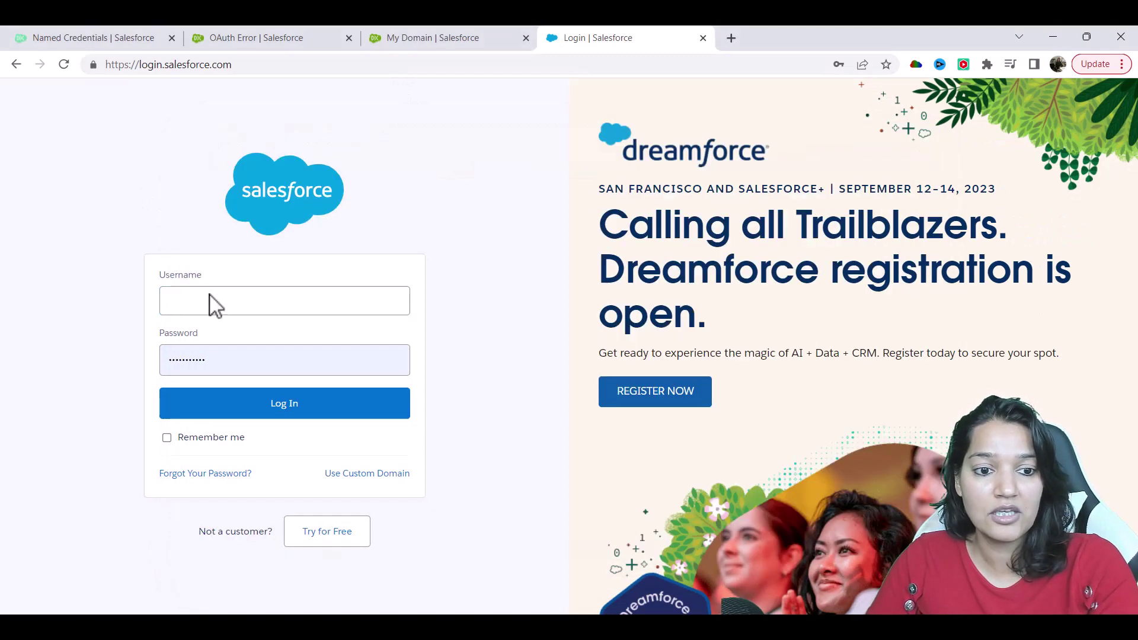
pyautogui.click(214, 303)
pyautogui.hotkey('ctrl', 'v')
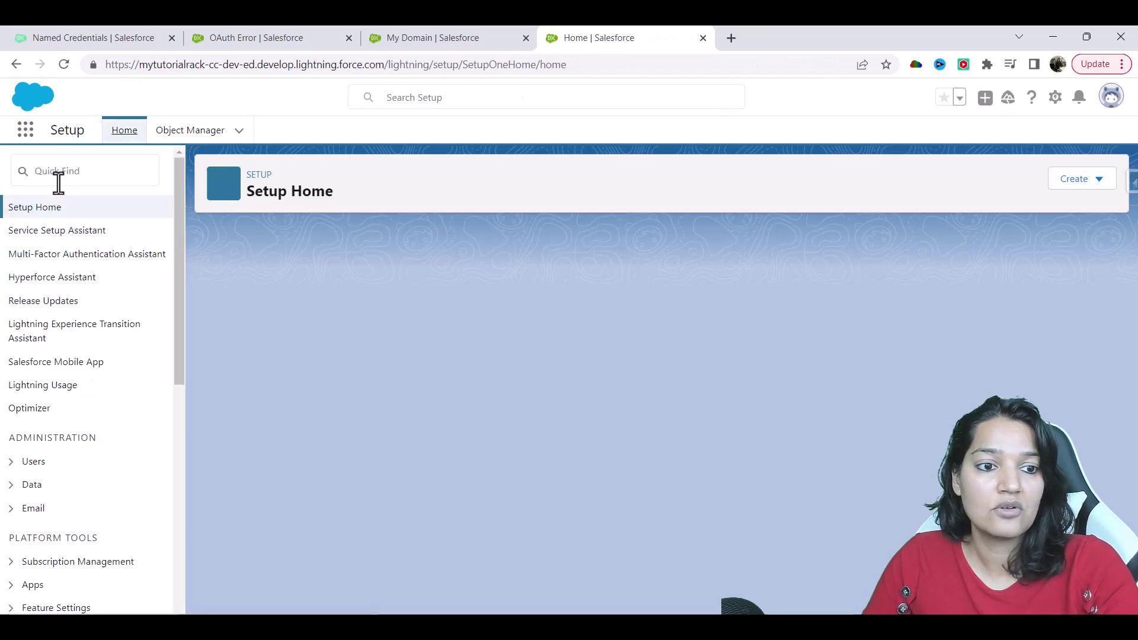
# - Find App Manager in Setup and view the EmployeeHRSystem connected app
pyautogui.click(57, 178)
pyautogui.write('app mana')
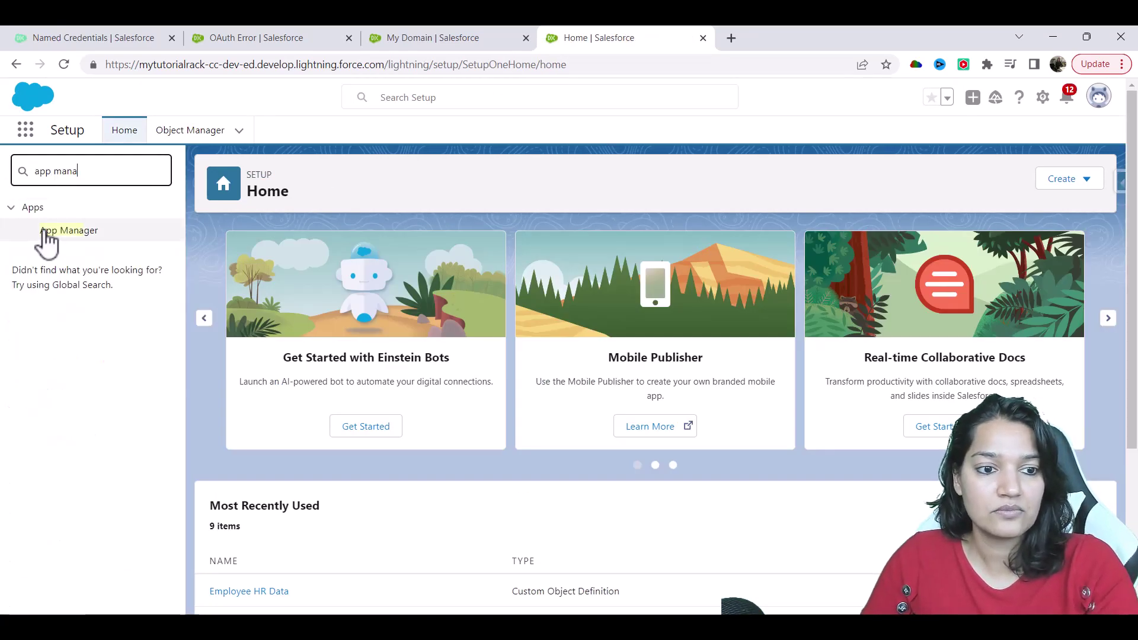
pyautogui.click(54, 234)
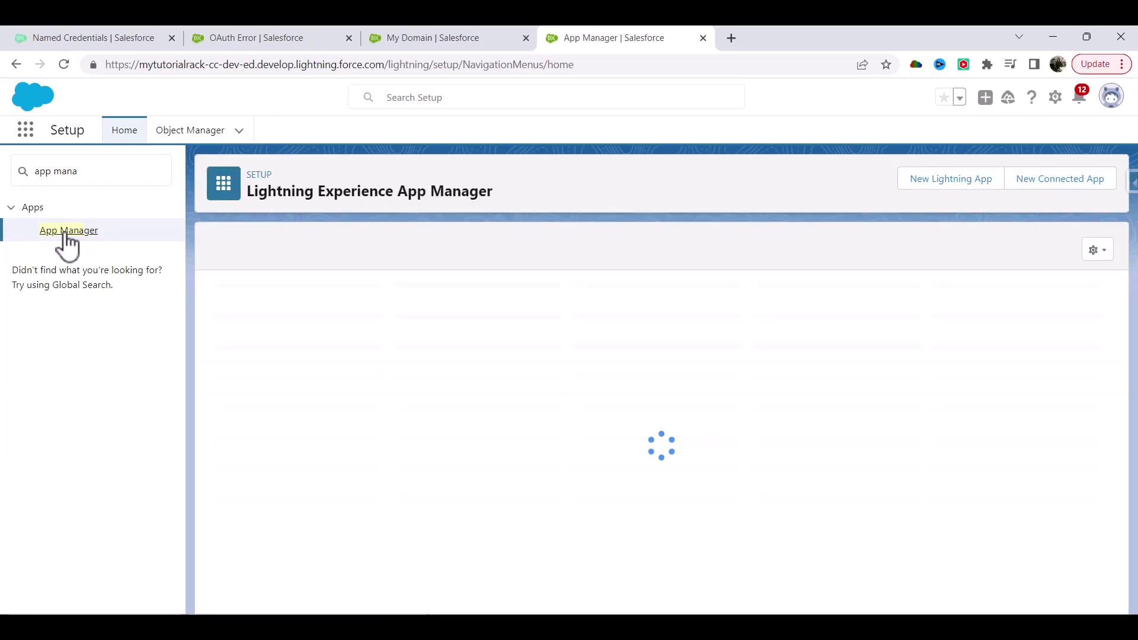
pyautogui.moveTo(259, 489); pyautogui.dragTo(335, 493)
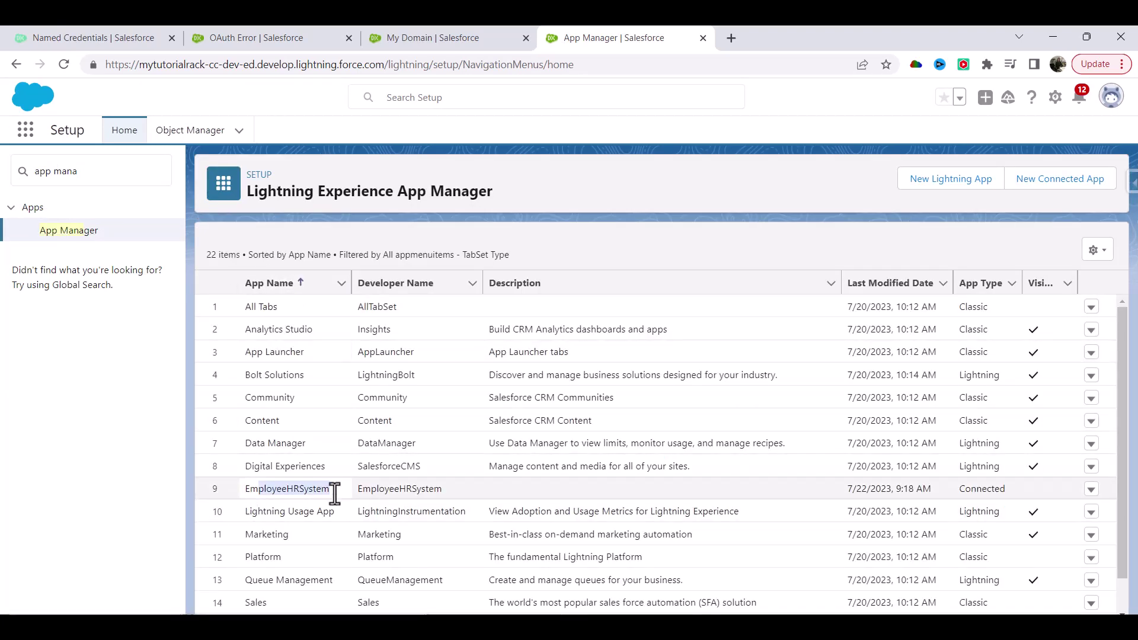
pyautogui.click(1091, 489)
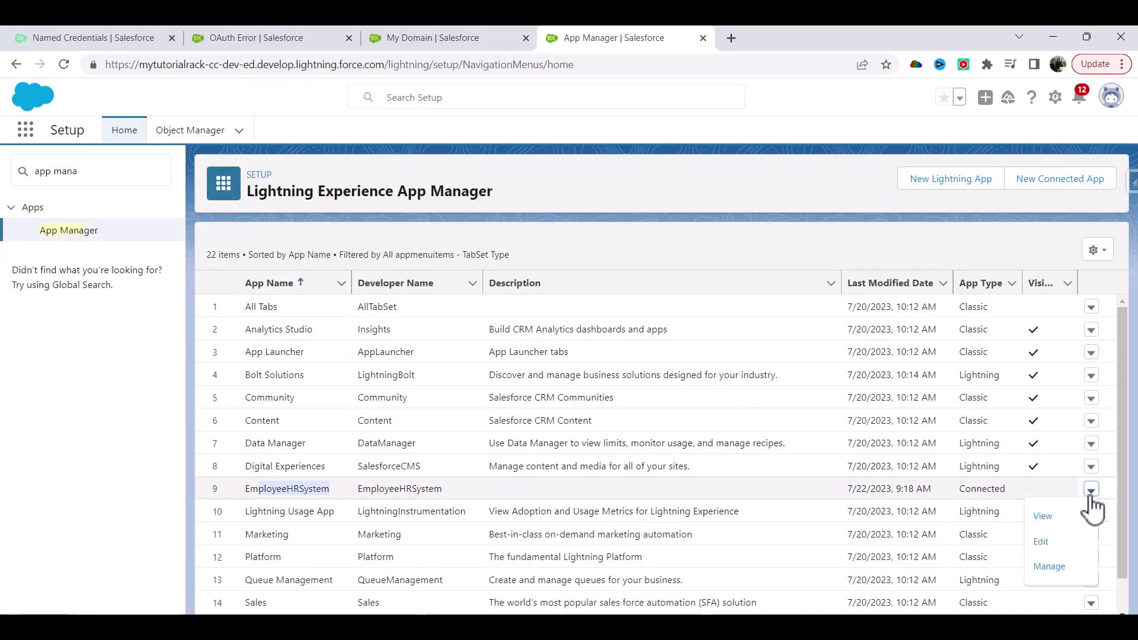
pyautogui.click(1065, 511)
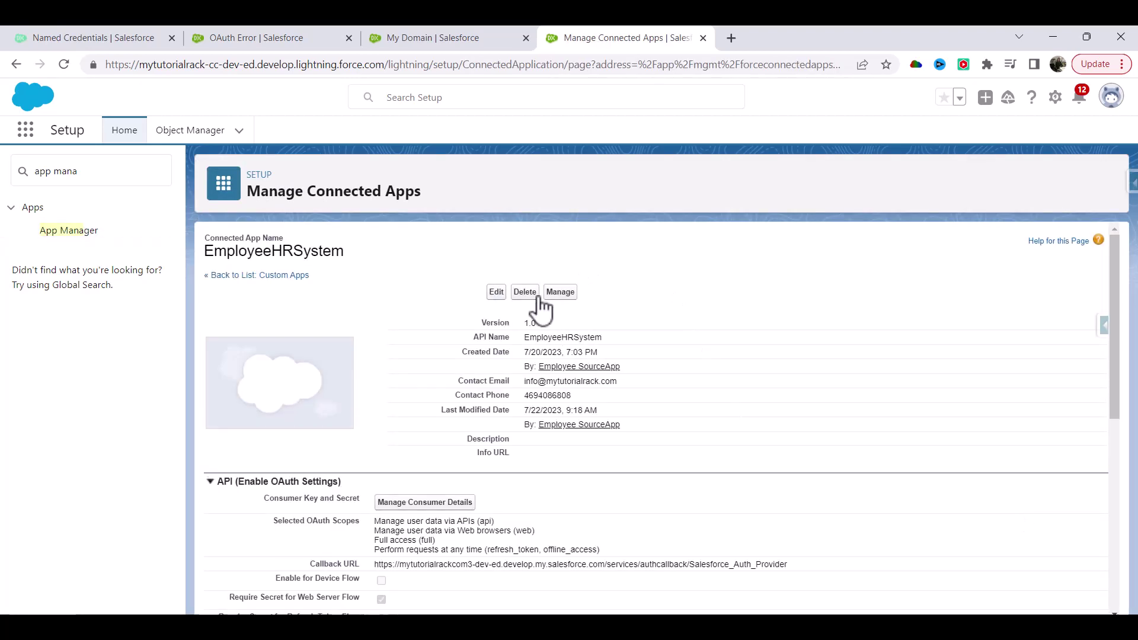
# - Edit the EmployeeHRSystem connected app and add all available OAuth scopes to the selected scopes
pyautogui.click(545, 296)
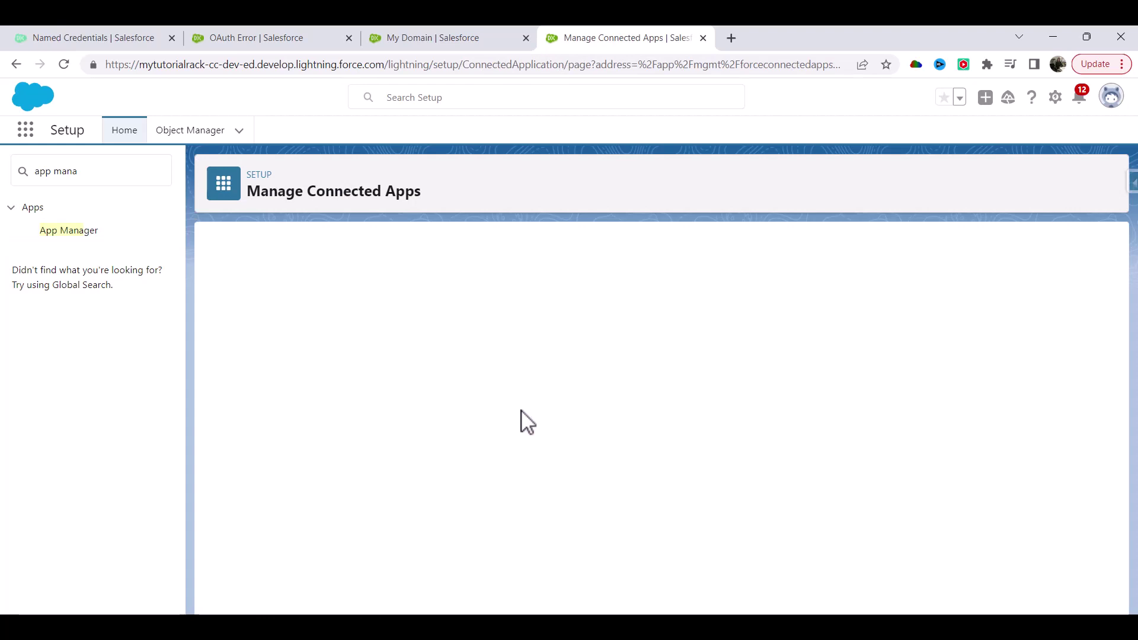
pyautogui.scroll(-4, 462, 451)
pyautogui.click(439, 454)
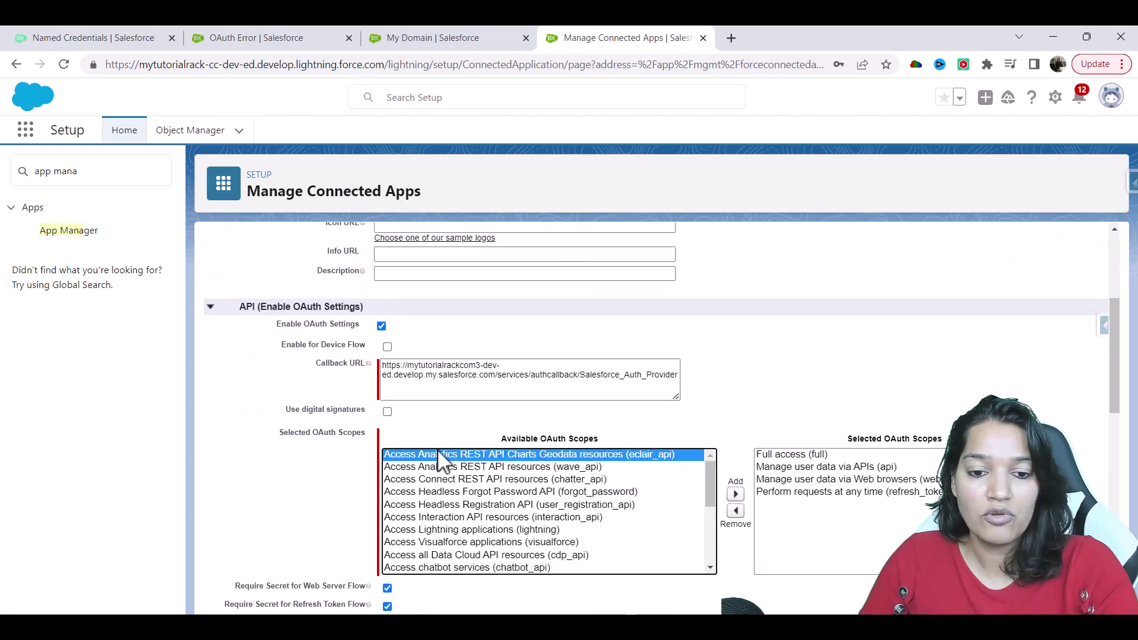
pyautogui.hotkey('shift', 'End')
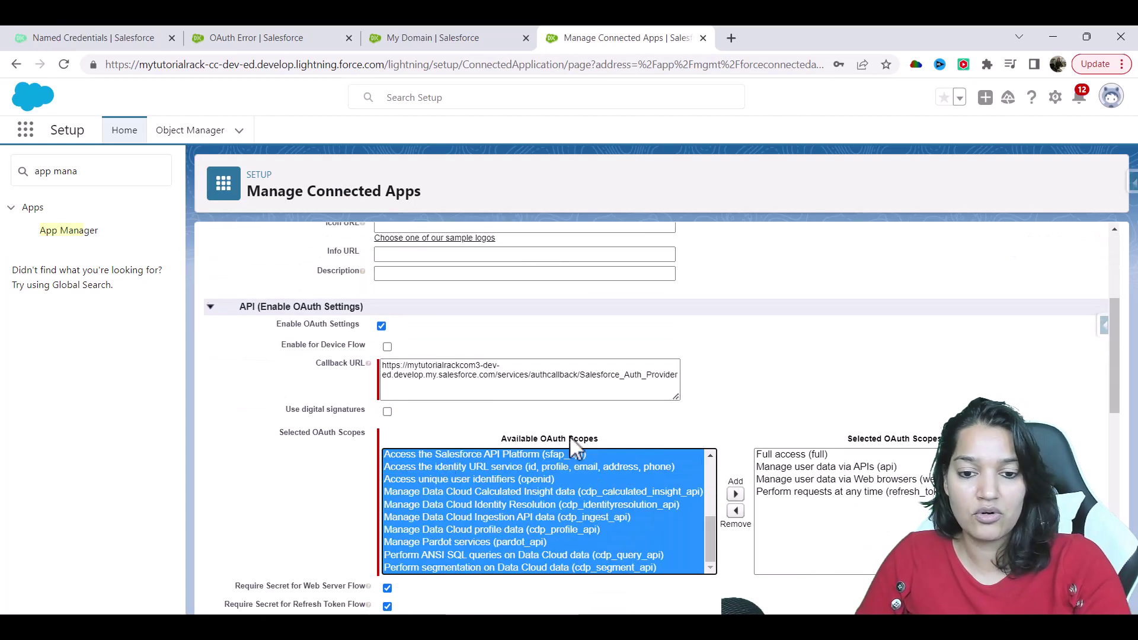
pyautogui.click(736, 494)
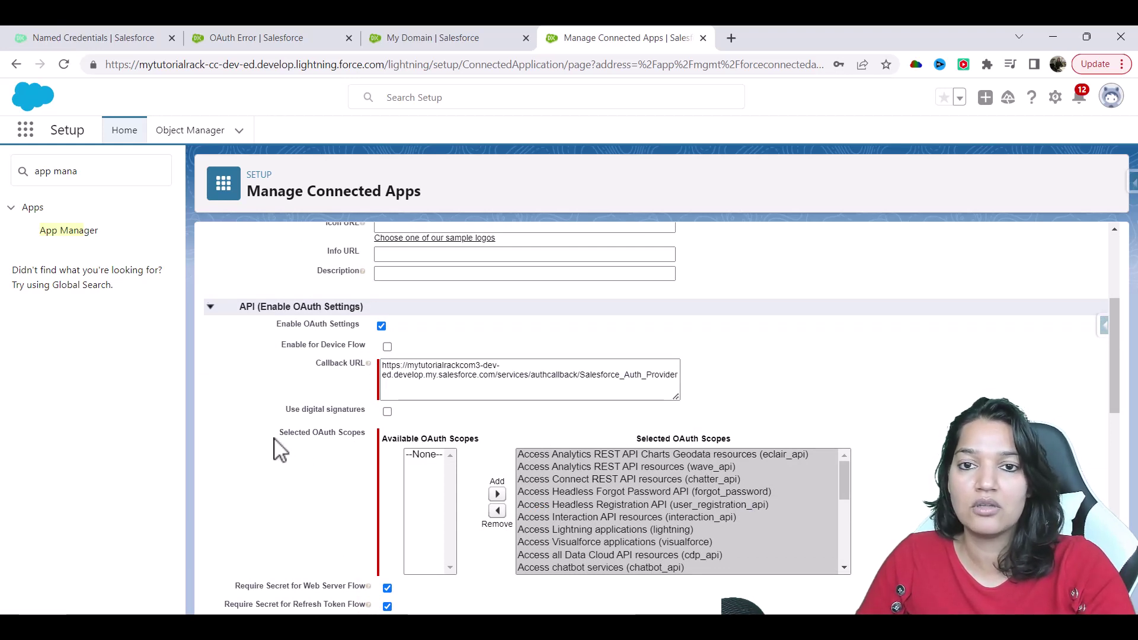
# - Review the selected OAuth scopes and save the connected app
pyautogui.scroll(-5, 640, 537)
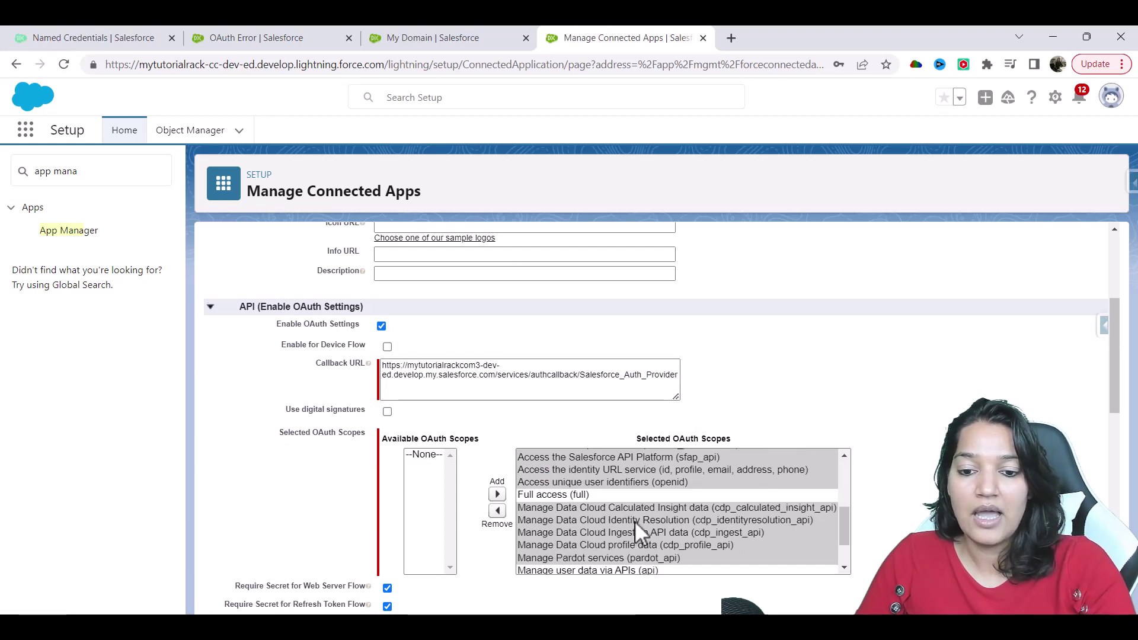
pyautogui.scroll(-2, 635, 522)
pyautogui.scroll(3, 579, 521)
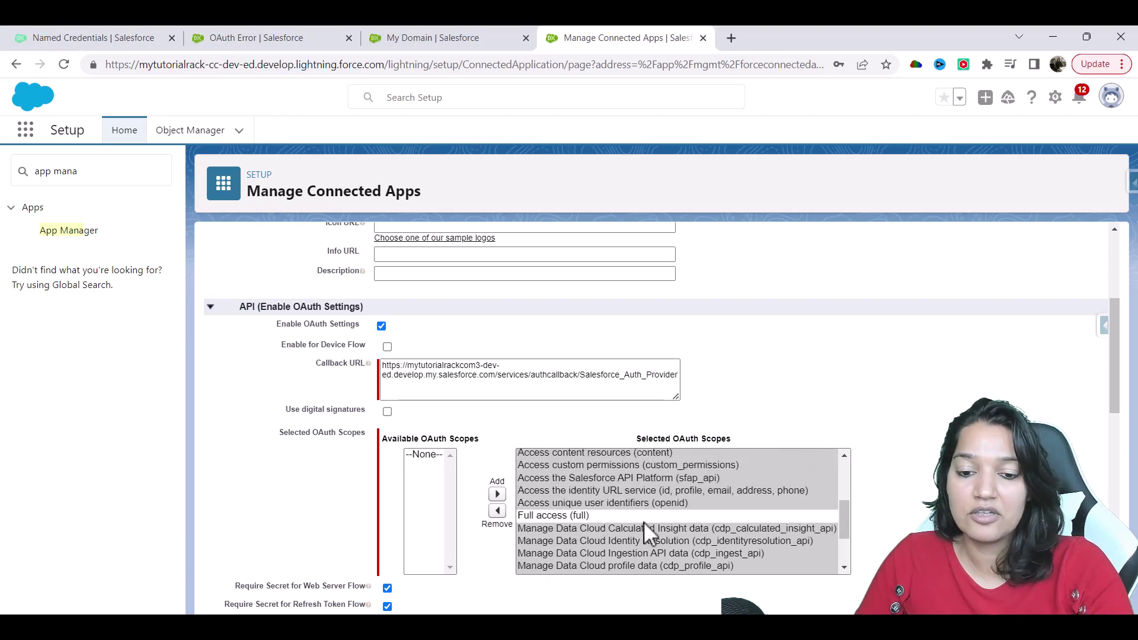
pyautogui.scroll(-2, 644, 522)
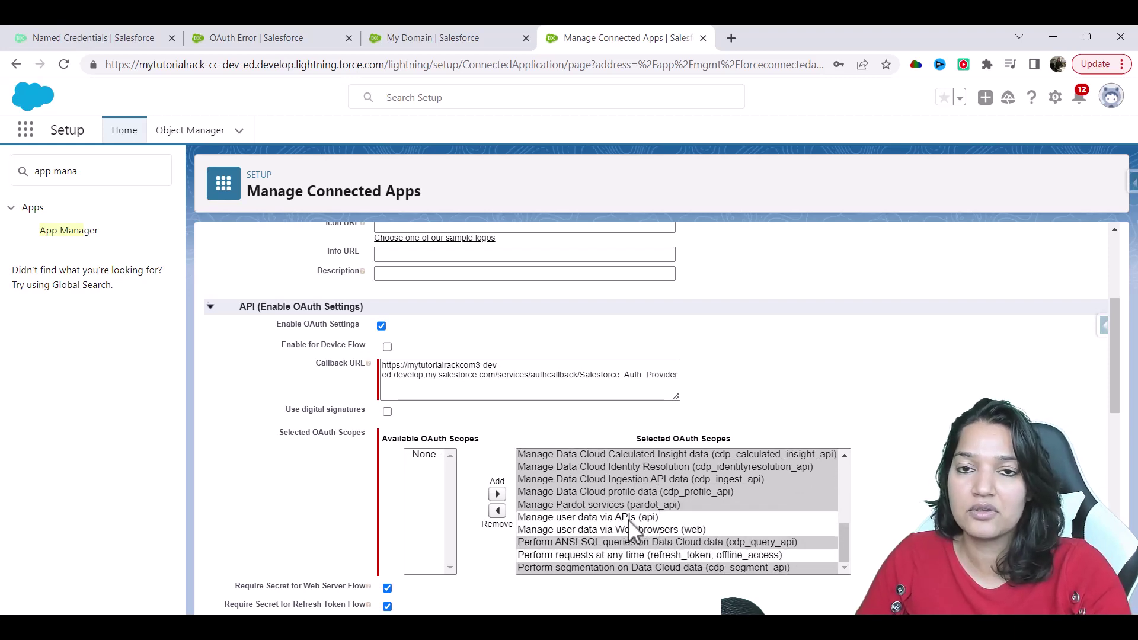
pyautogui.scroll(-1, 646, 524)
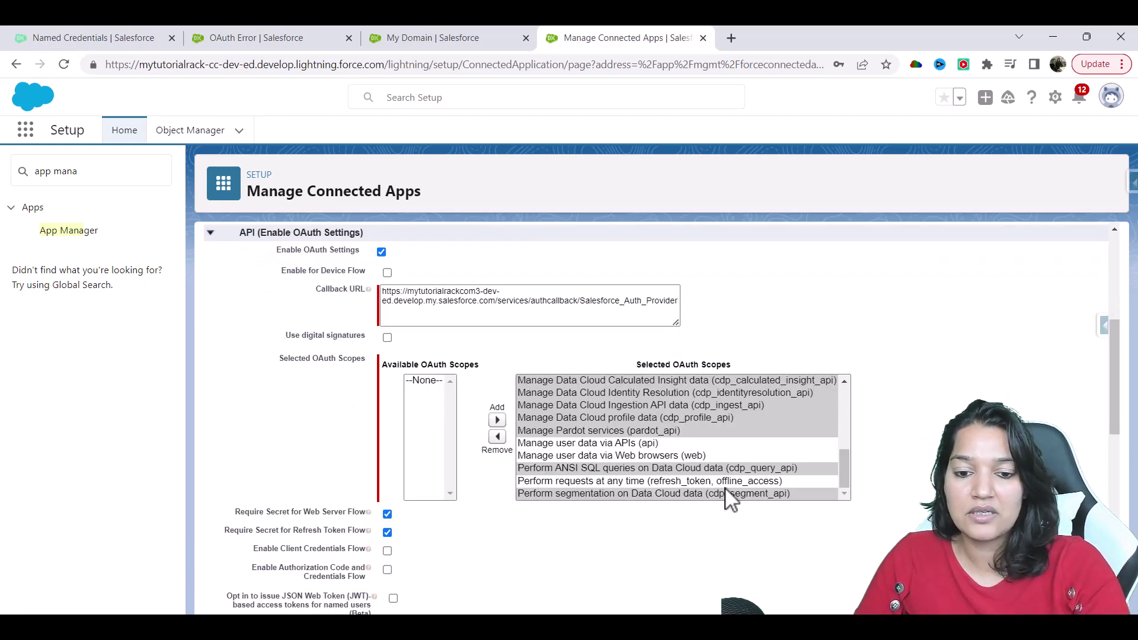
pyautogui.scroll(5, 607, 474)
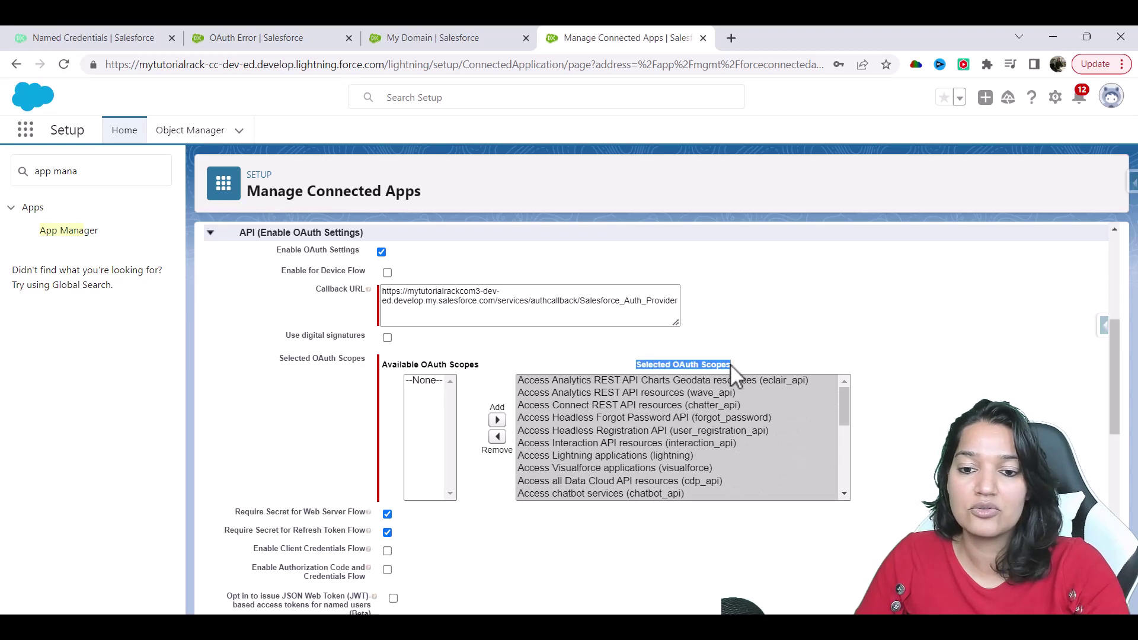
pyautogui.scroll(5, 649, 399)
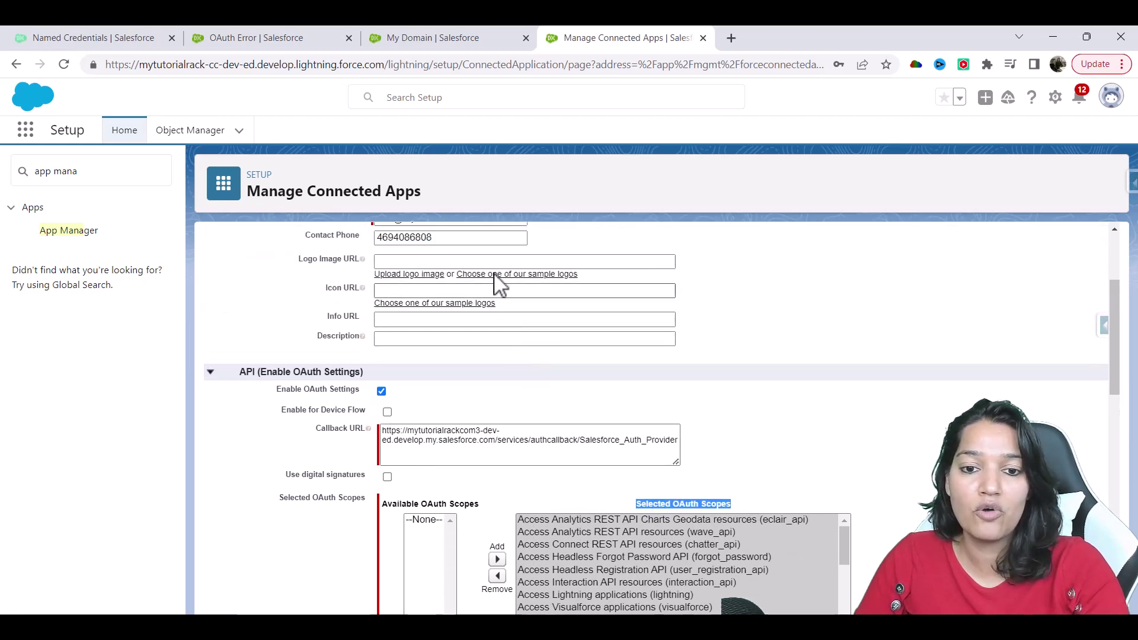
pyautogui.click(498, 283)
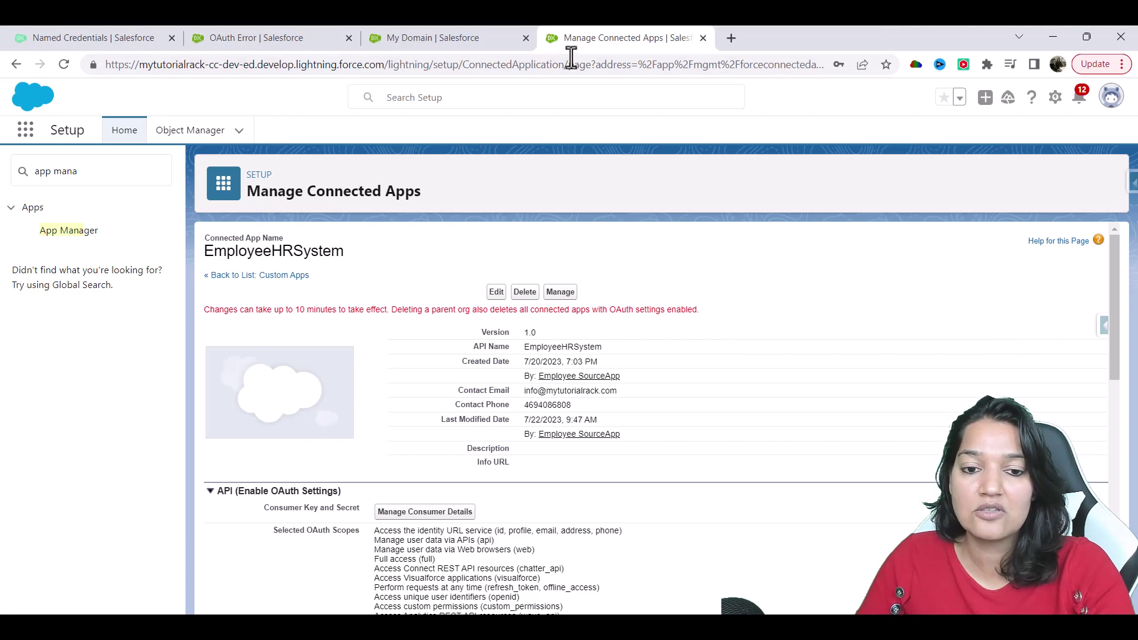
pyautogui.scroll(-1, 367, 474)
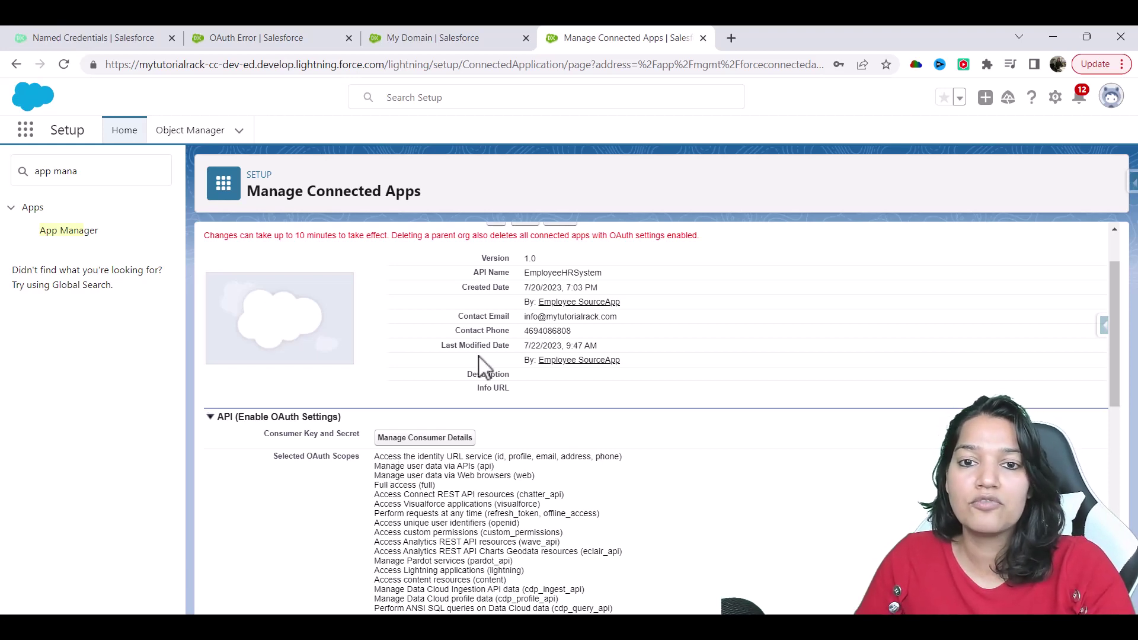
# - Close the connected app, OAuth error and My Domain pages and return to the client org's Named Credentials list
pyautogui.click(703, 37)
pyautogui.click(77, 41)
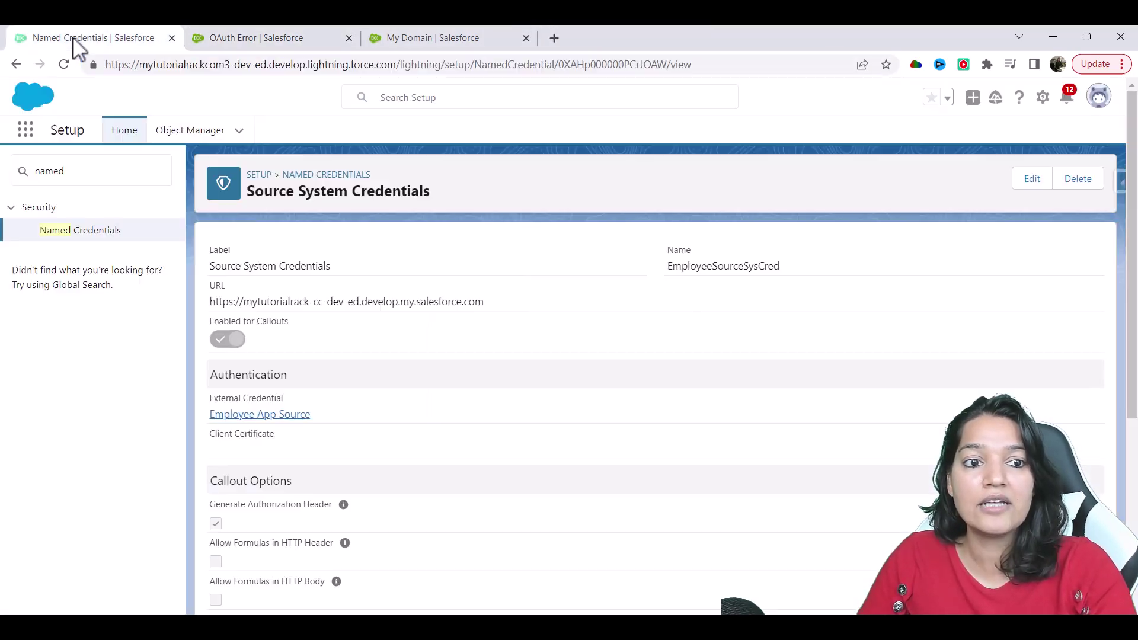
pyautogui.click(349, 38)
pyautogui.click(349, 37)
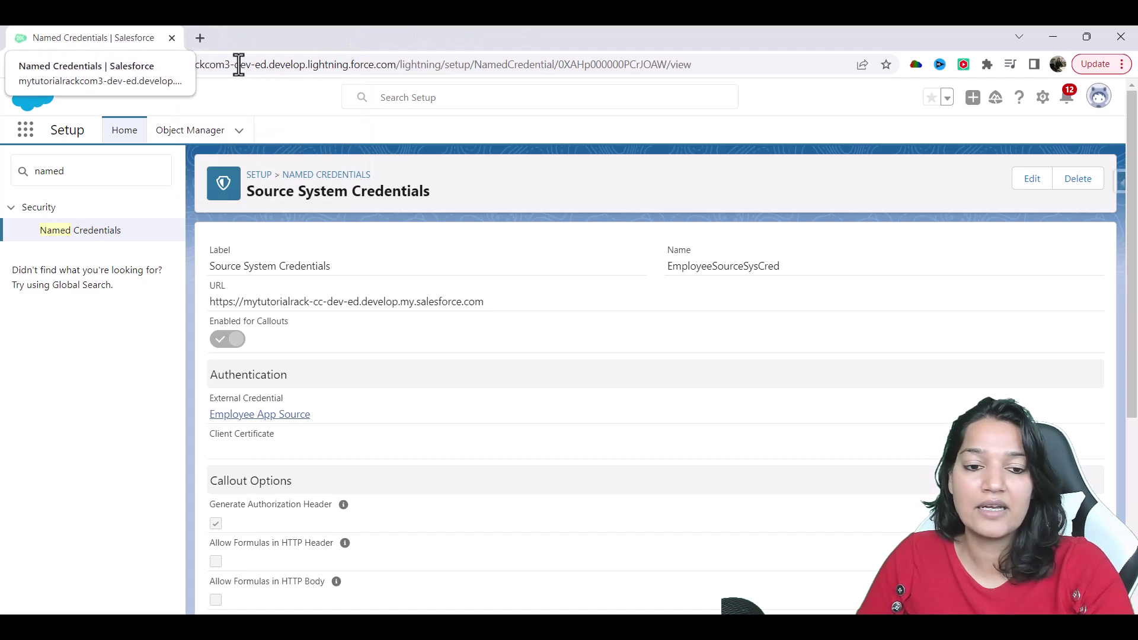
pyautogui.click(76, 234)
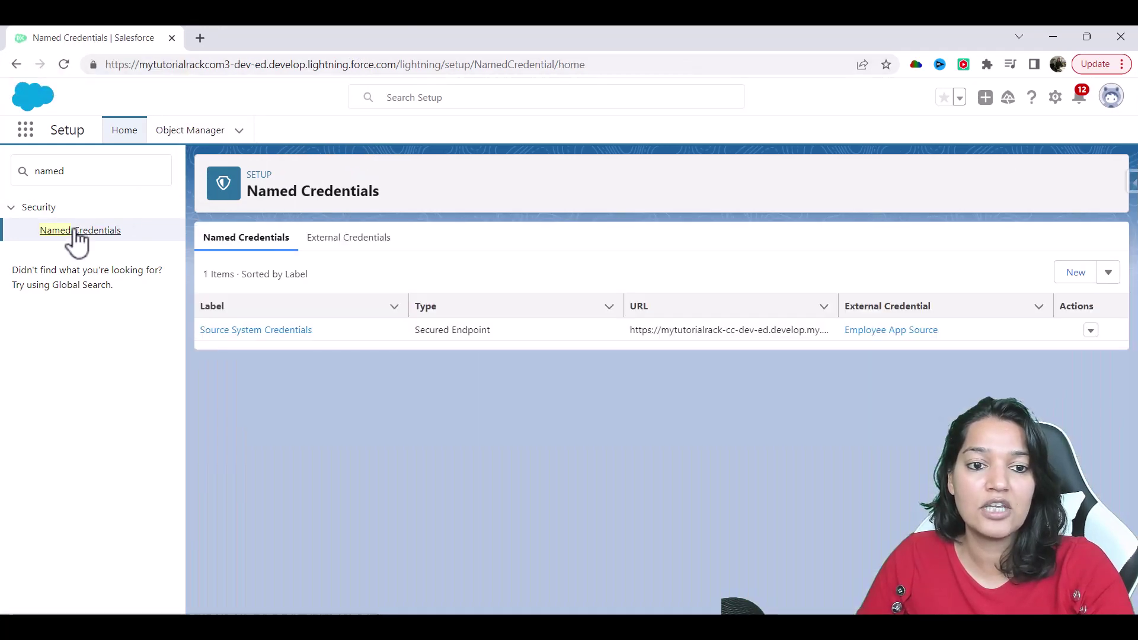
# - Open the Employee App Source external credential and start authenticating its Authorized Access to Employee Source principal
pyautogui.click(386, 238)
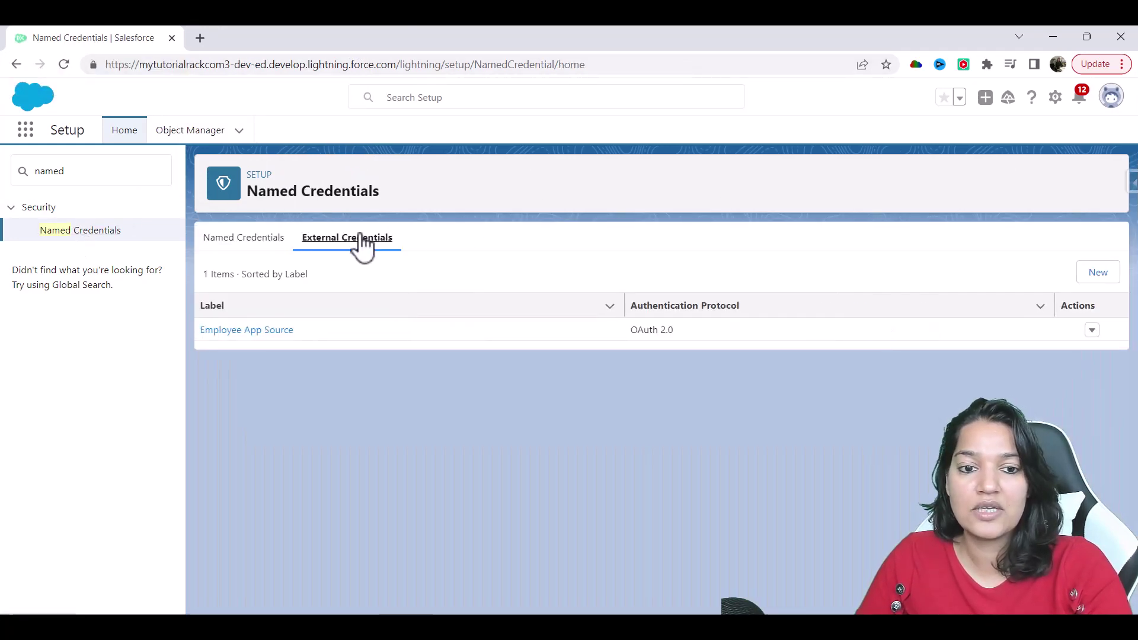
pyautogui.click(1093, 330)
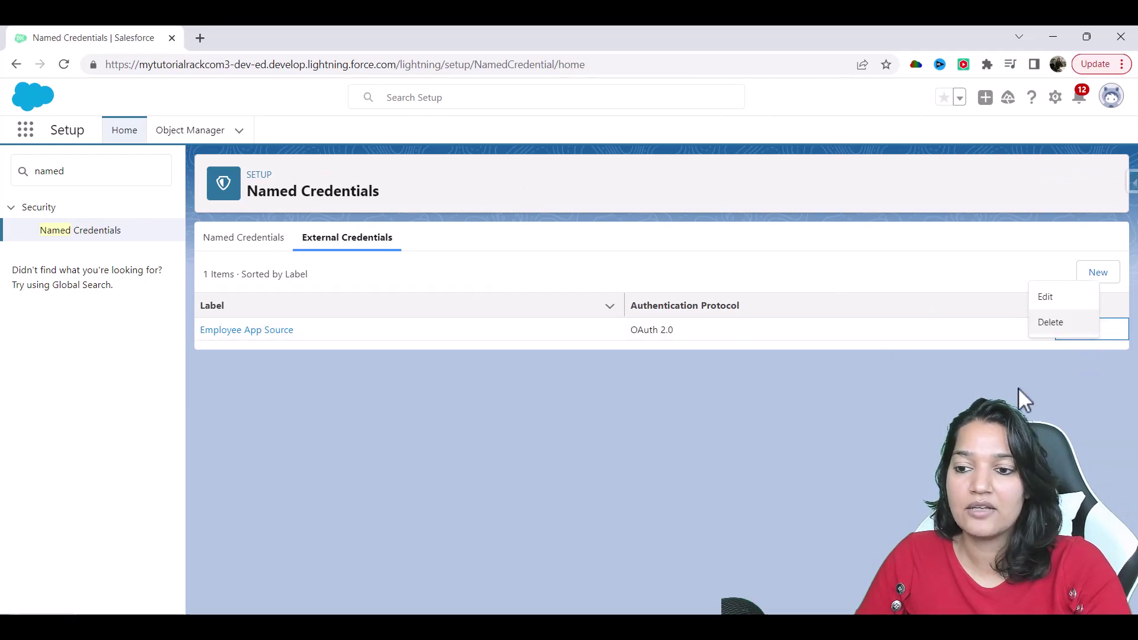
pyautogui.press('Escape')
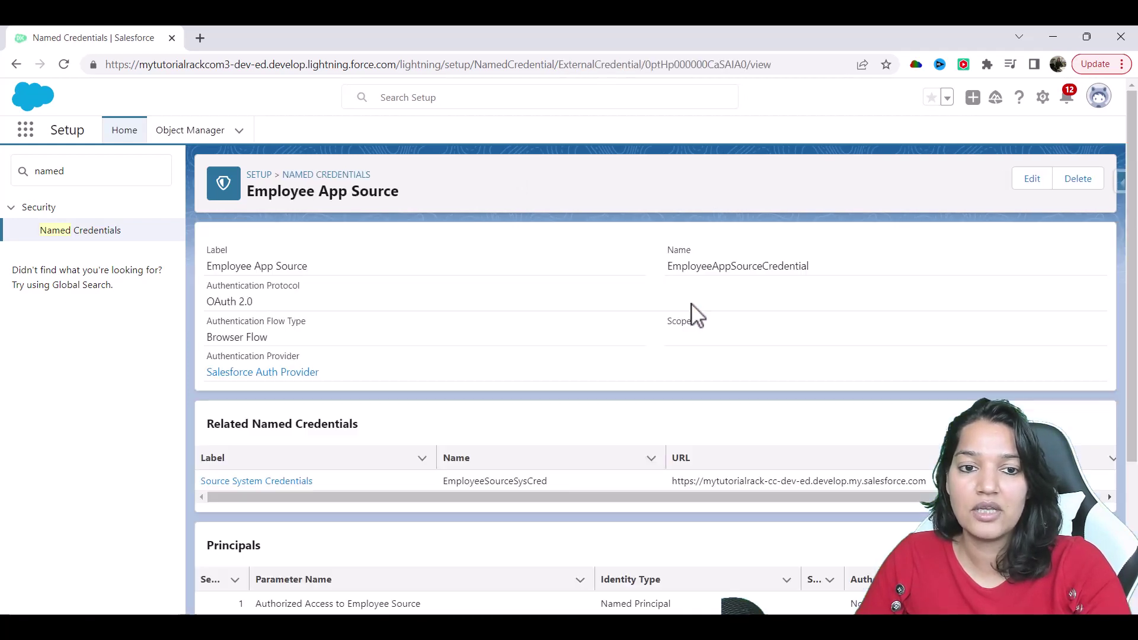
pyautogui.scroll(-3, 296, 439)
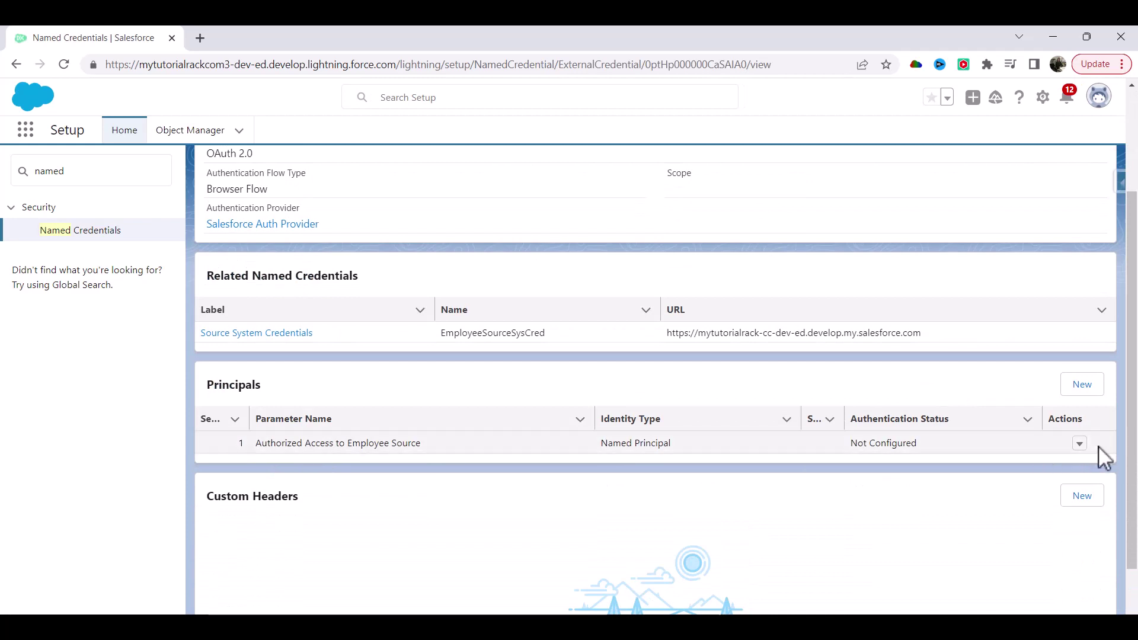
pyautogui.click(1079, 446)
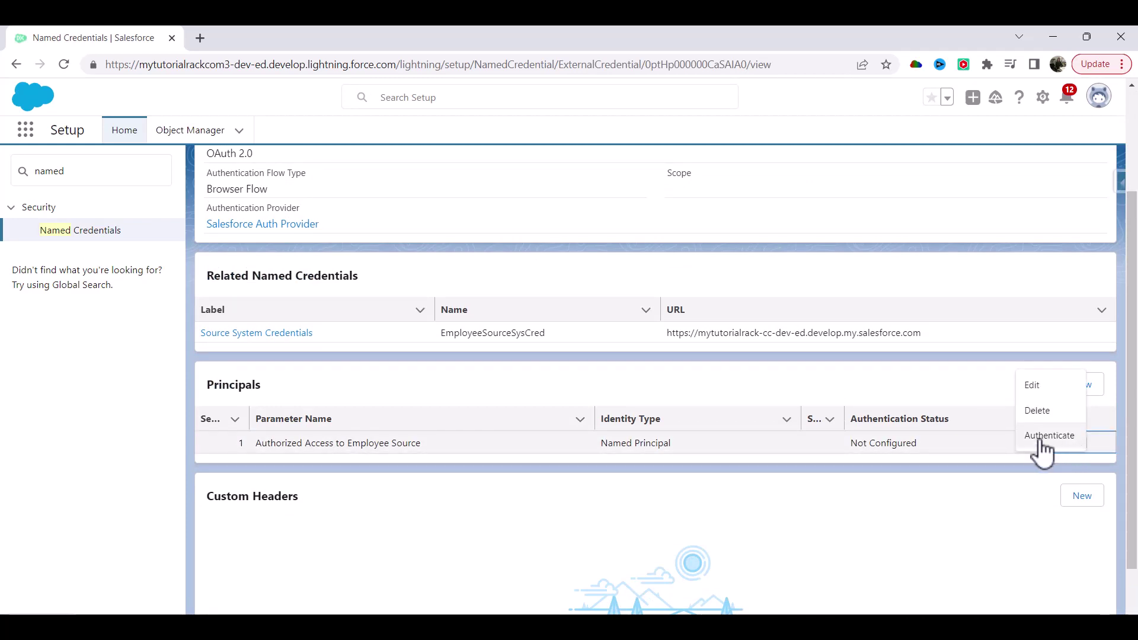
pyautogui.click(1052, 440)
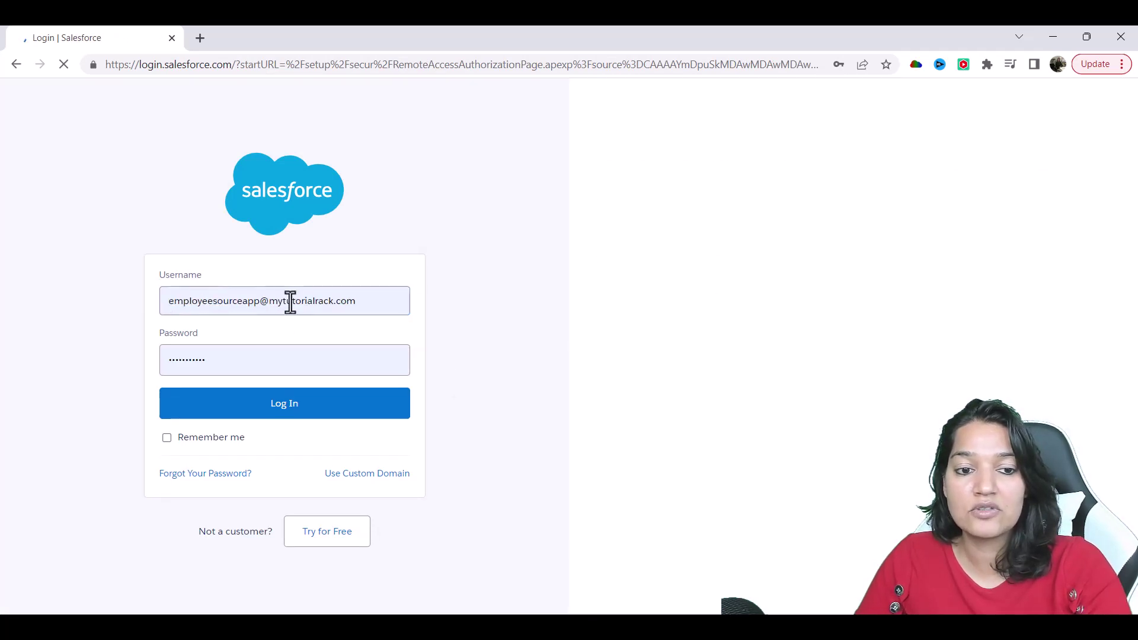
# - Check the external app's username in the Notepad notes and log in to Salesforce with the prefilled employee source account
pyautogui.hotkey('alt', 'Tab')
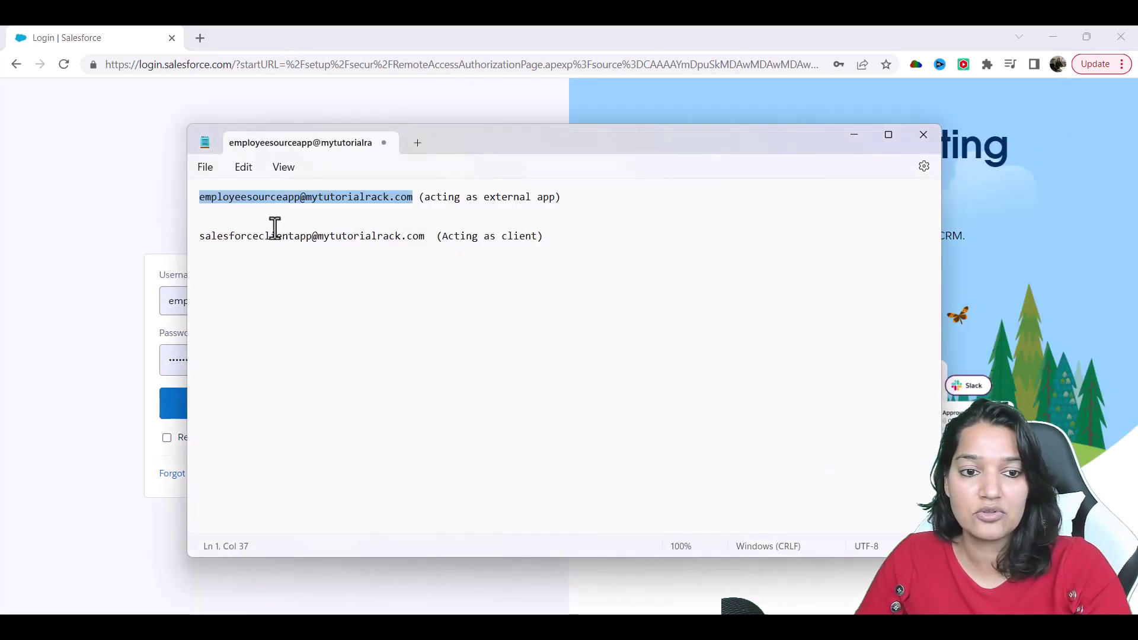
pyautogui.click(306, 198)
pyautogui.click(166, 211)
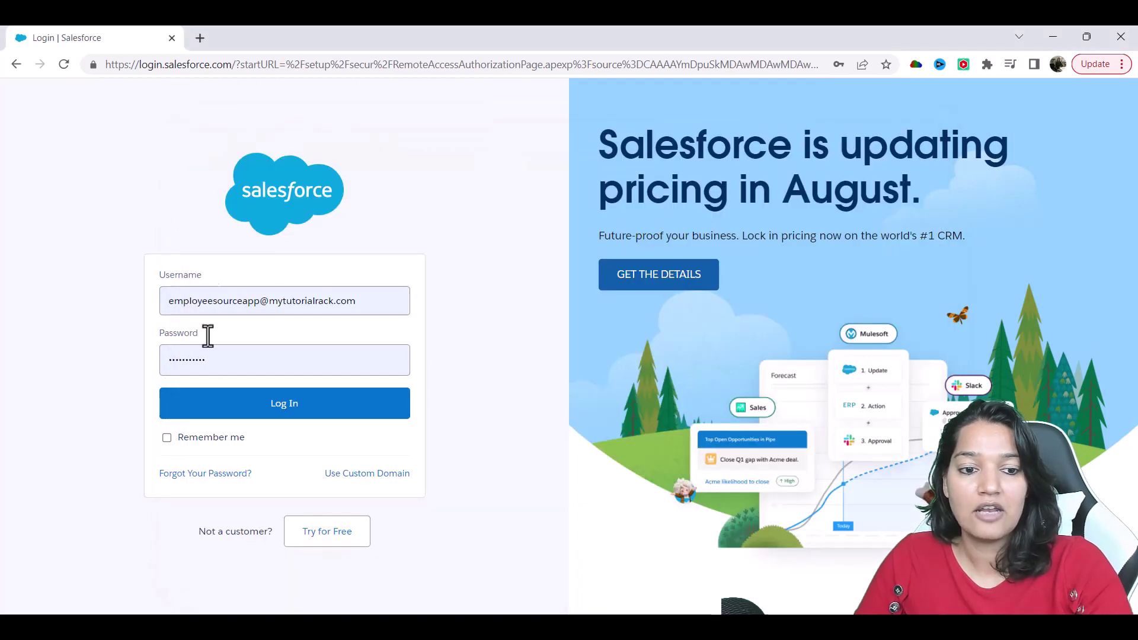
pyautogui.click(274, 409)
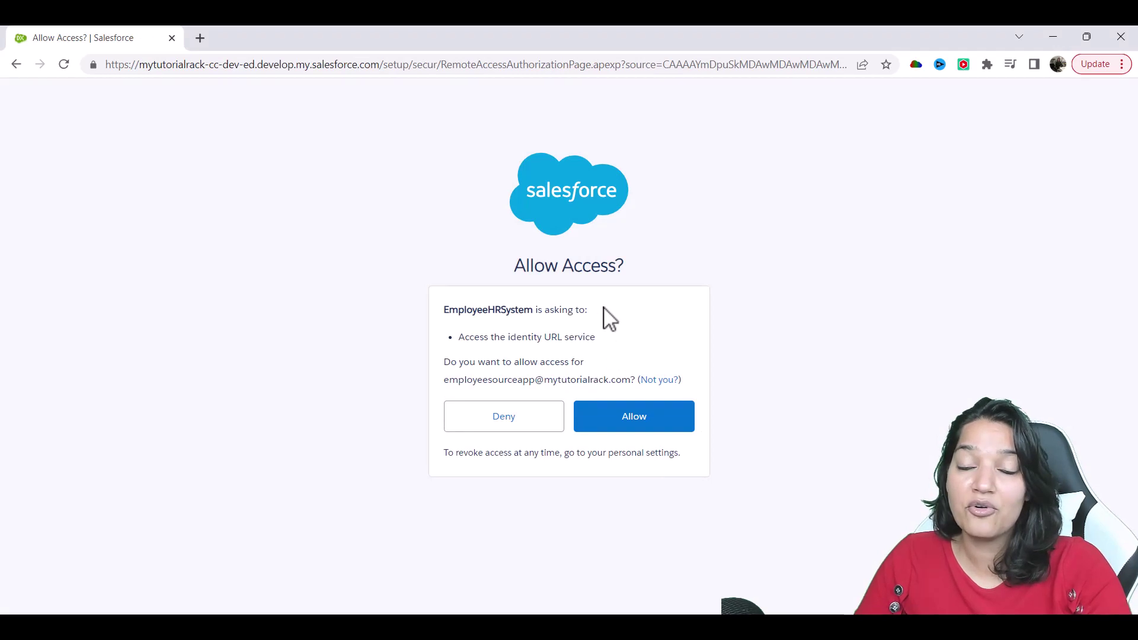
# - Review the EmployeeHRSystem access request, including the requested permission and account, and allow the access
pyautogui.moveTo(554, 266); pyautogui.dragTo(642, 267)
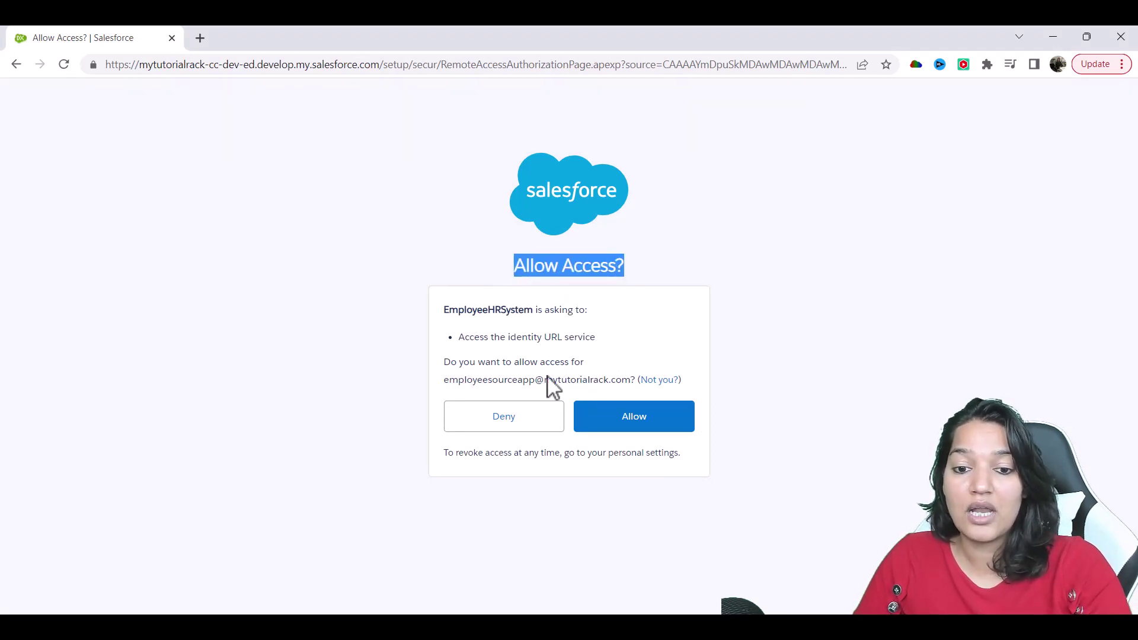
pyautogui.moveTo(442, 380); pyautogui.dragTo(623, 381)
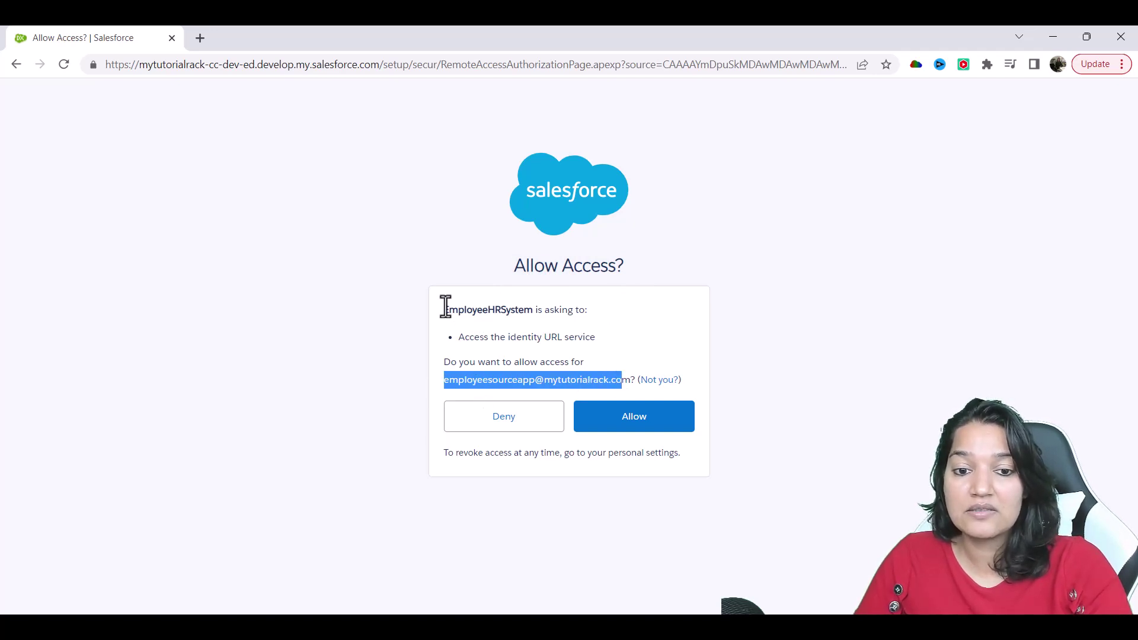
pyautogui.moveTo(445, 309); pyautogui.dragTo(518, 308)
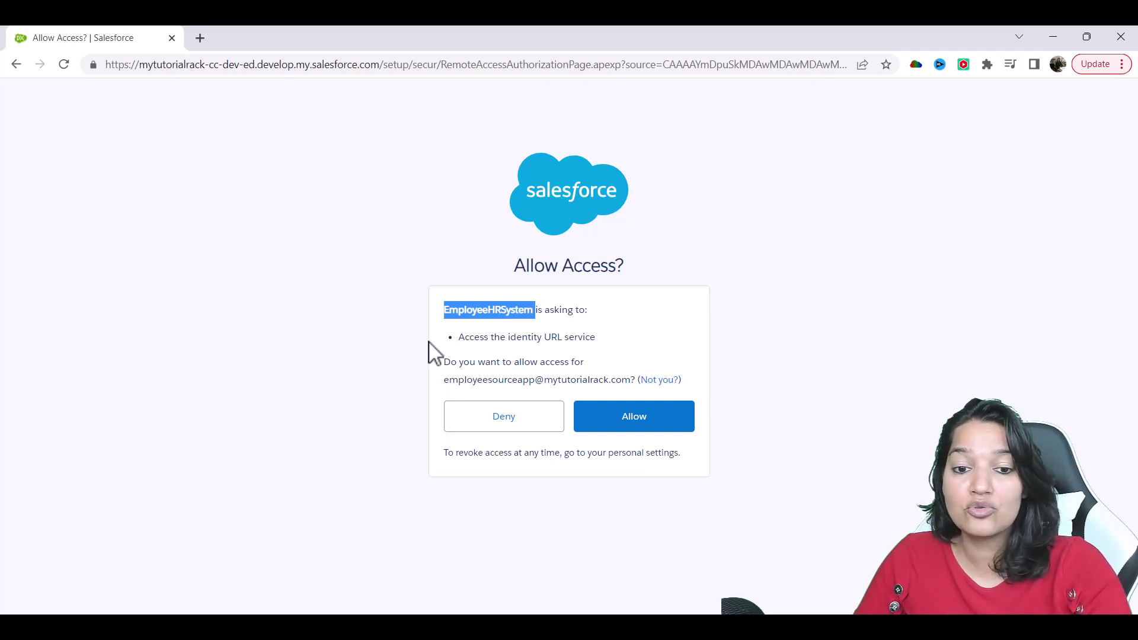
pyautogui.moveTo(457, 337); pyautogui.dragTo(513, 338)
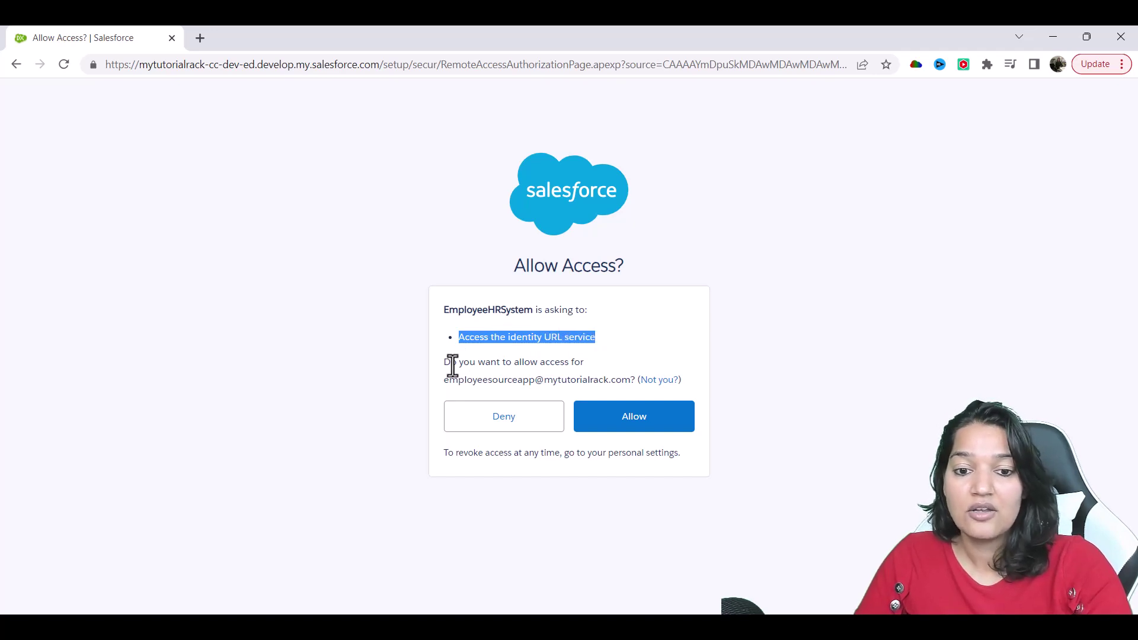
pyautogui.moveTo(452, 365); pyautogui.dragTo(511, 368)
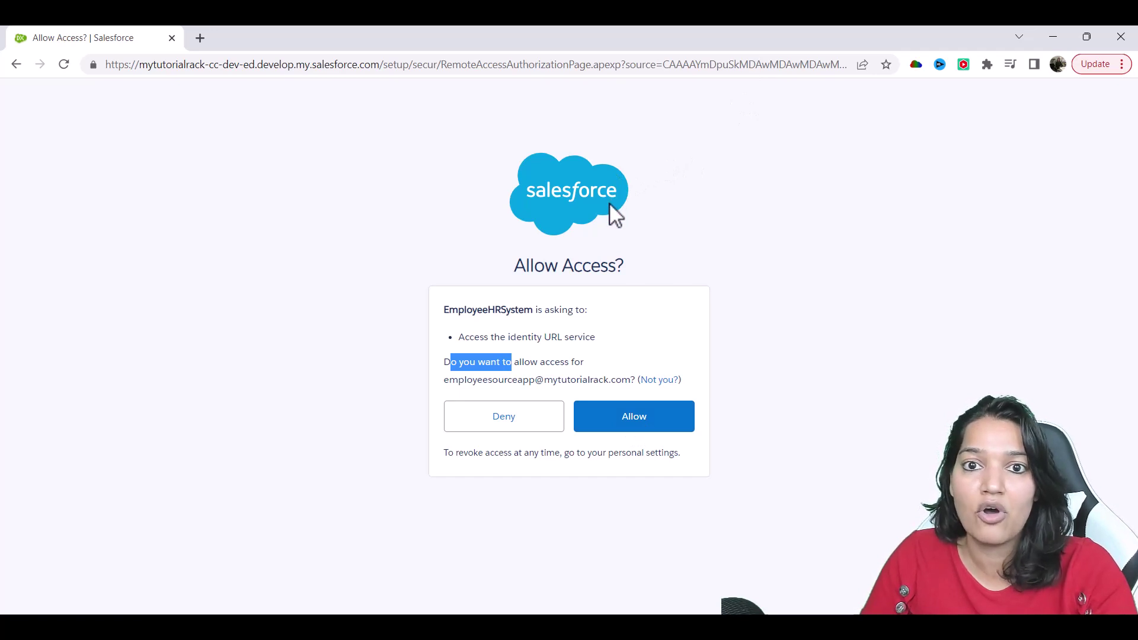
pyautogui.click(627, 420)
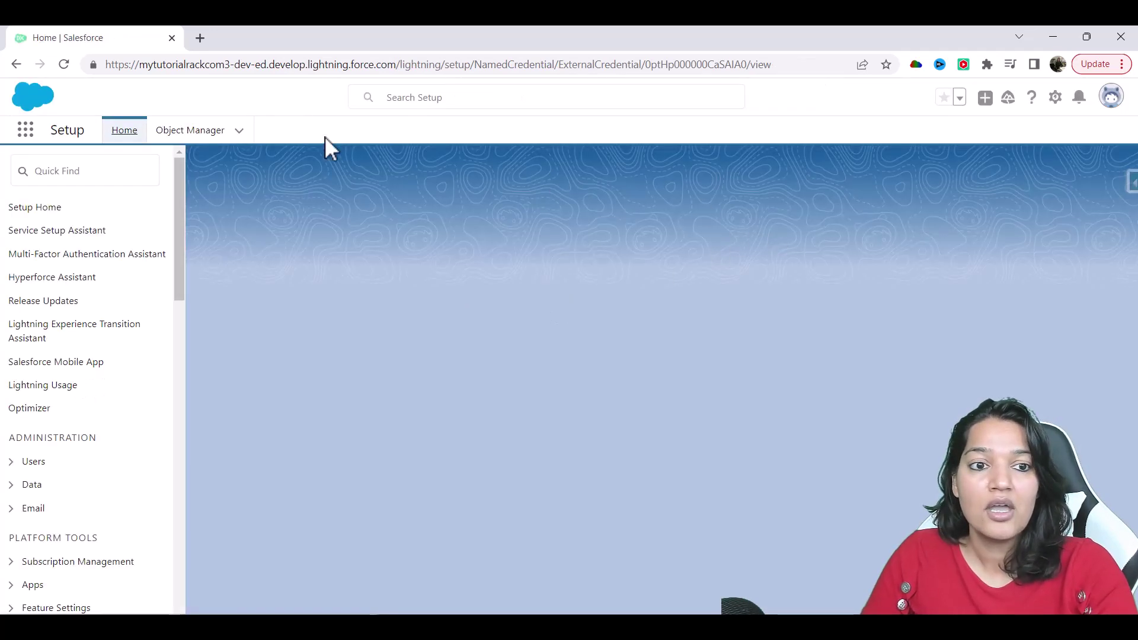
# - Check the client org's URL and the principal's authentication status on the Employee App Source external credential
pyautogui.moveTo(153, 64); pyautogui.dragTo(334, 64)
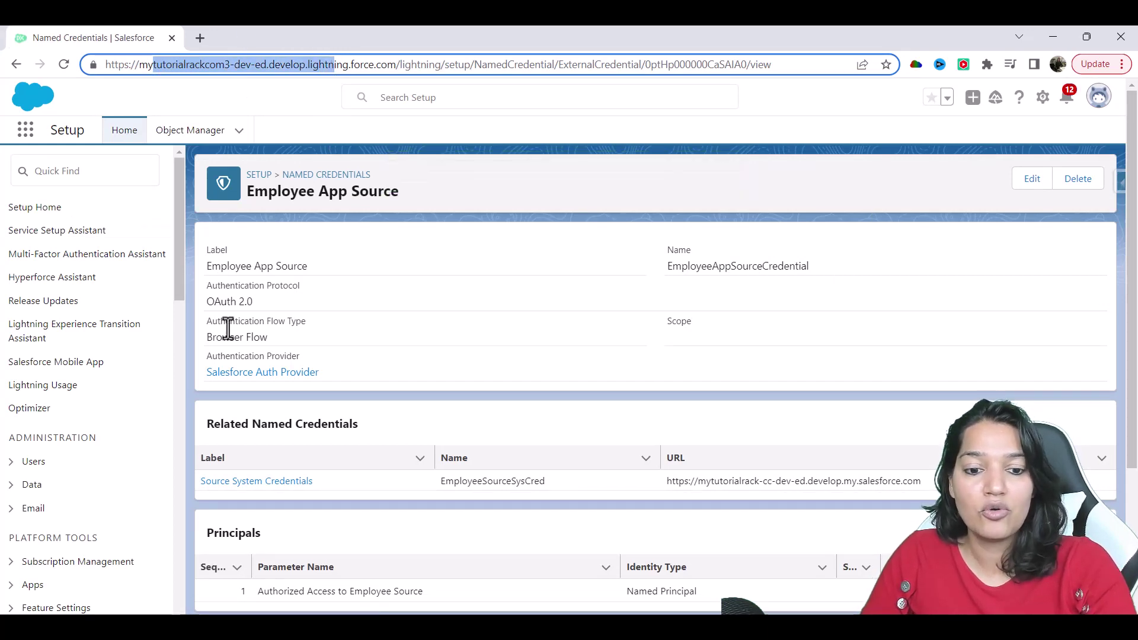
pyautogui.scroll(-2, 231, 368)
pyautogui.moveTo(205, 459); pyautogui.dragTo(261, 461)
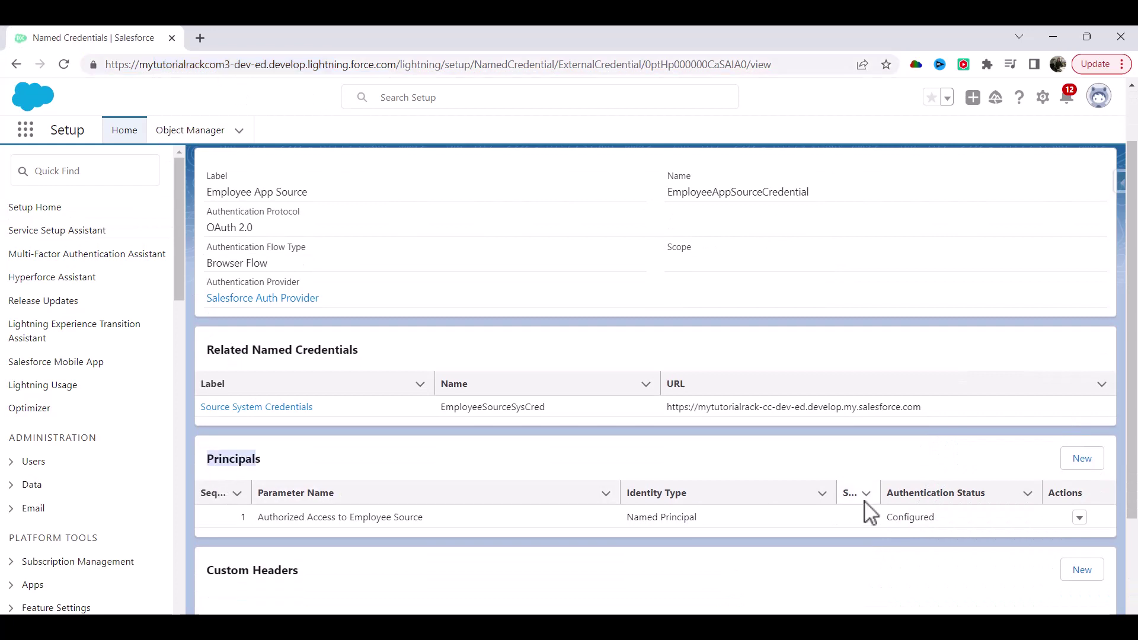
pyautogui.moveTo(945, 521); pyautogui.dragTo(884, 536)
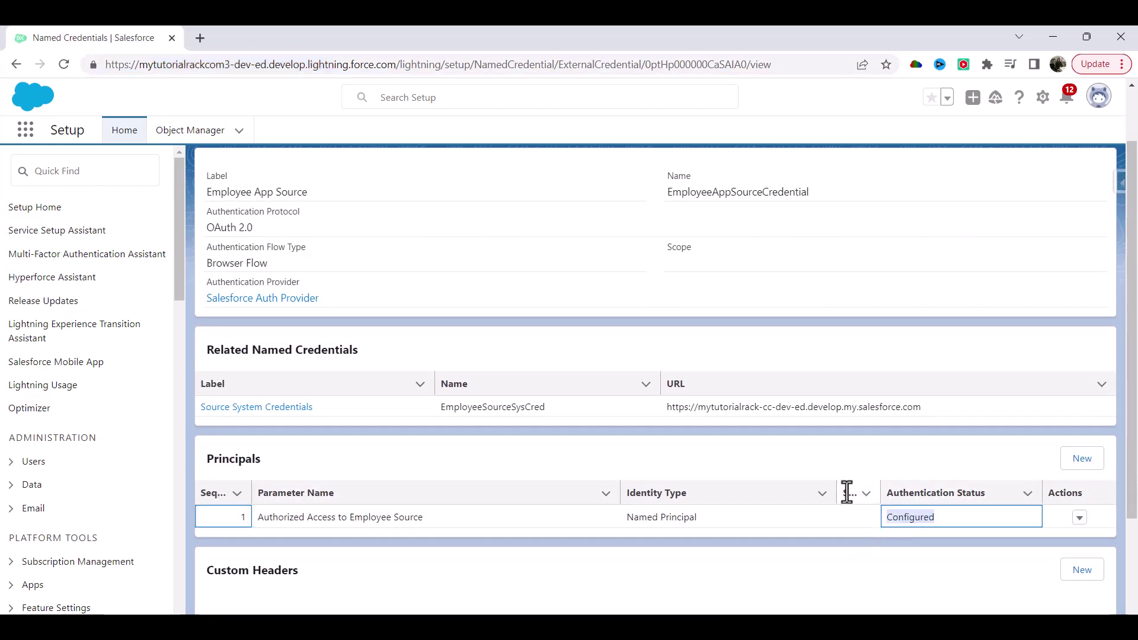